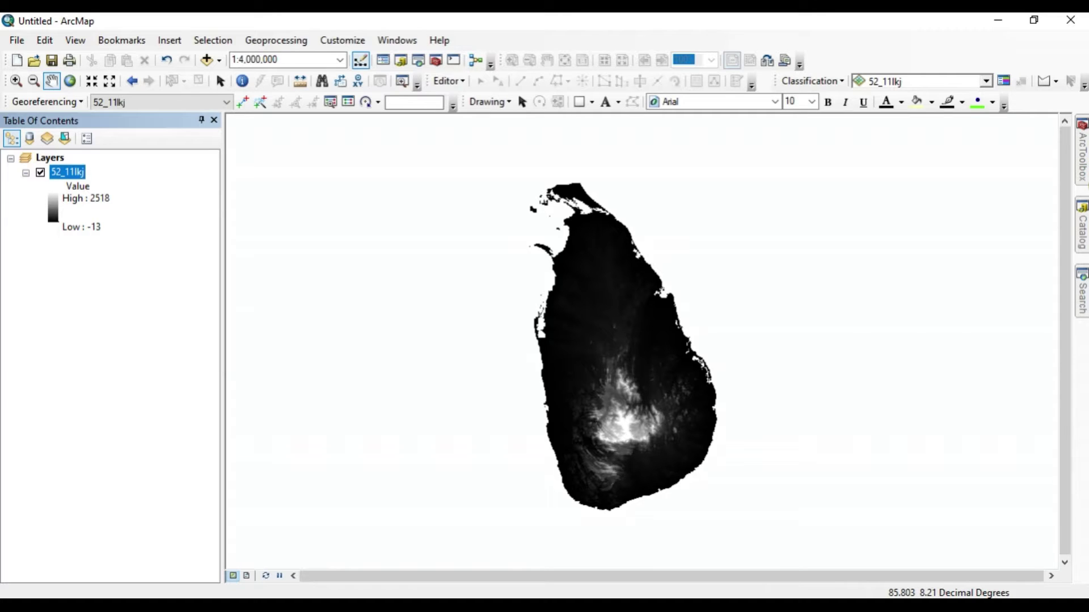
# Open the Fill tool from the Spatial Analyst Hydrology toolset and set 52_11lkj as its input surface raster
pyautogui.click(1081, 152)
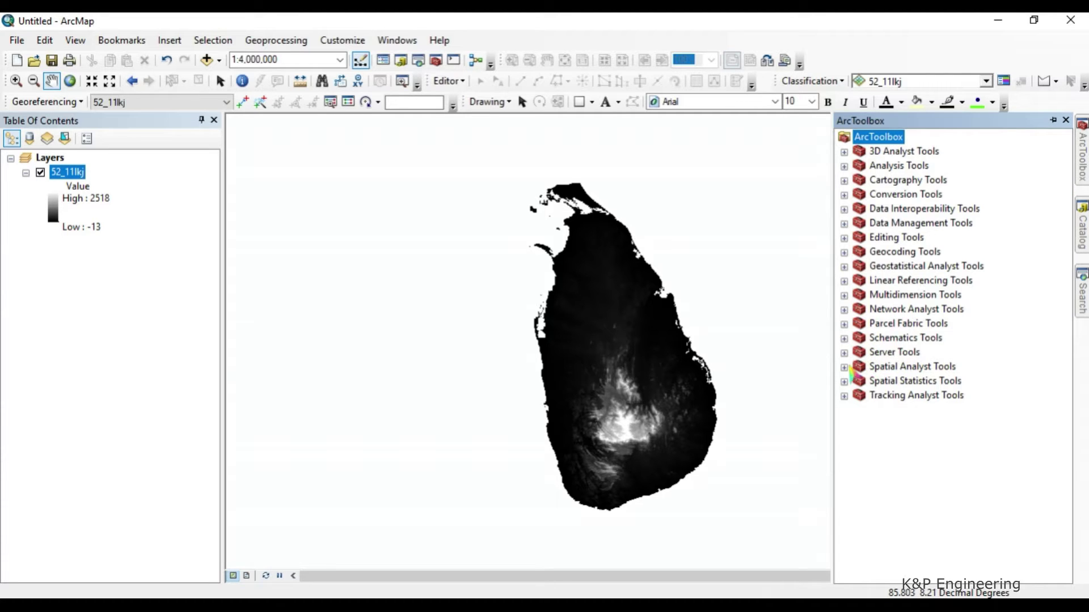
pyautogui.doubleClick(873, 367)
pyautogui.scroll(-1, 874, 369)
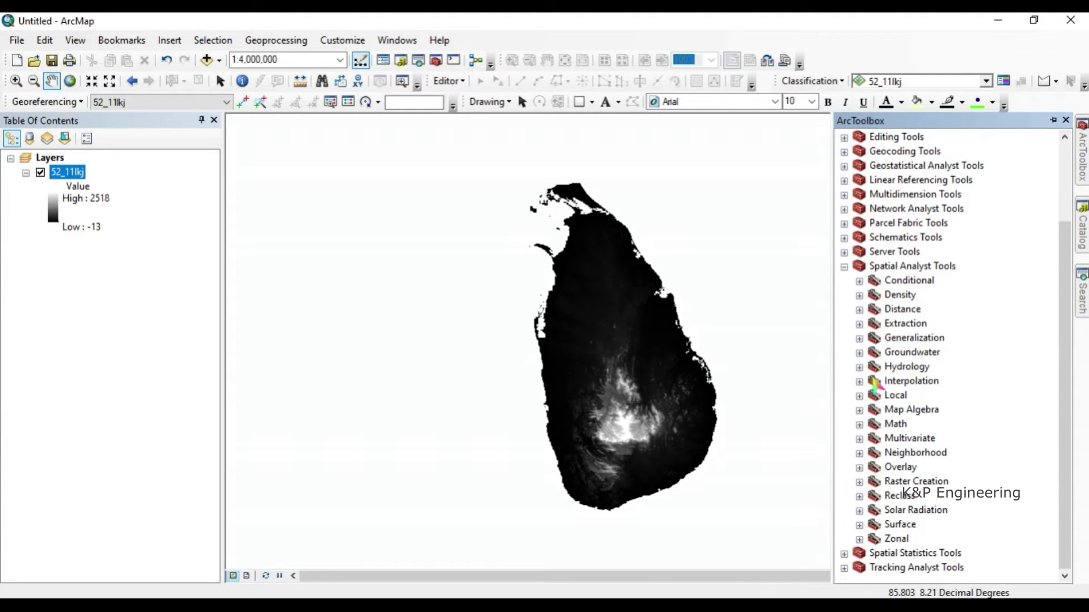
pyautogui.doubleClick(872, 367)
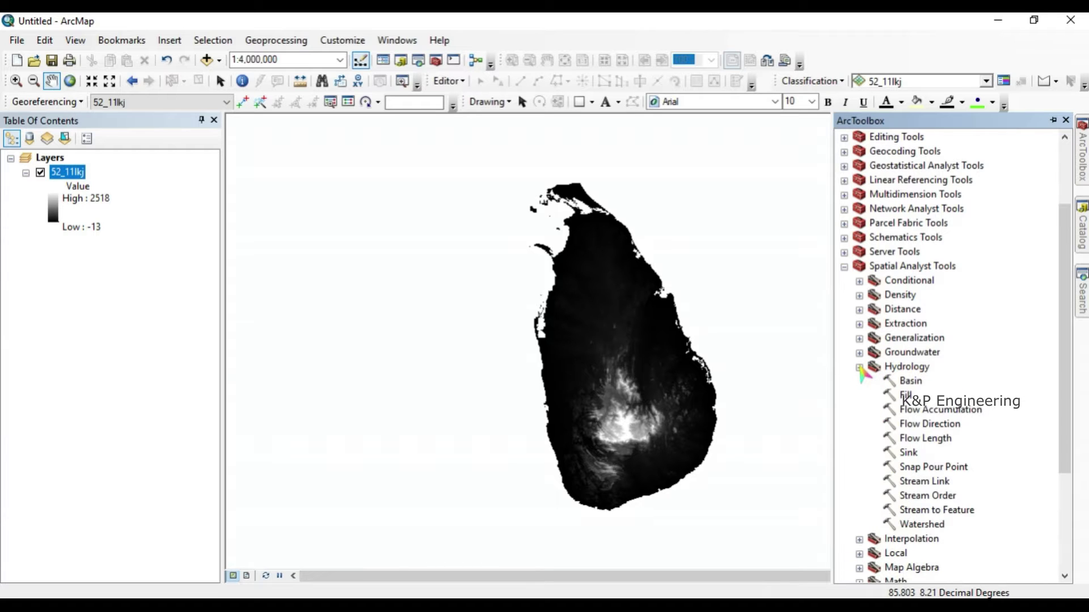
pyautogui.scroll(-1, 946, 413)
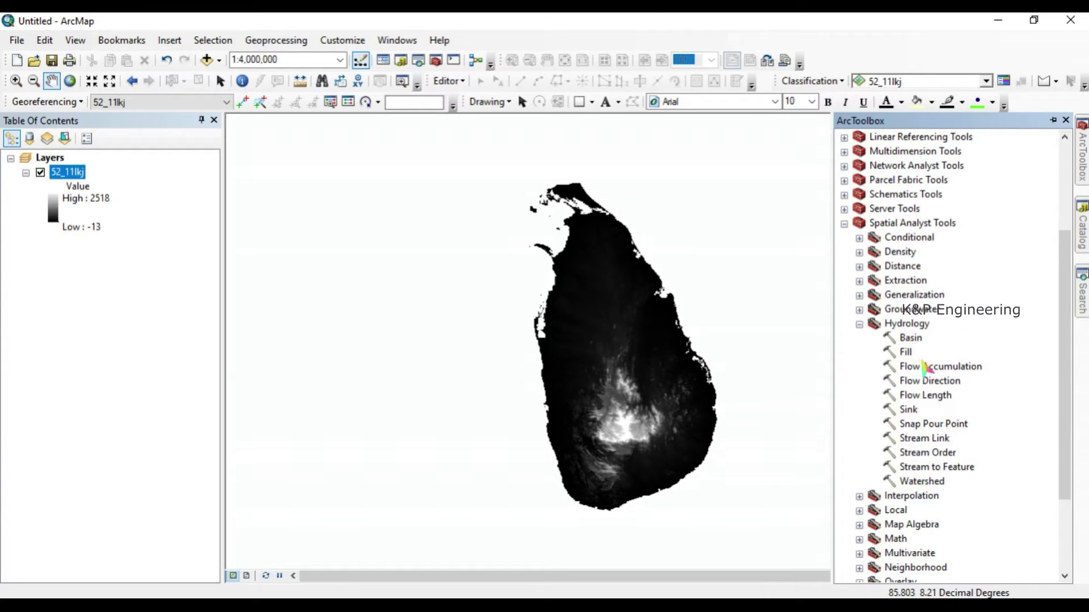
pyautogui.click(906, 353)
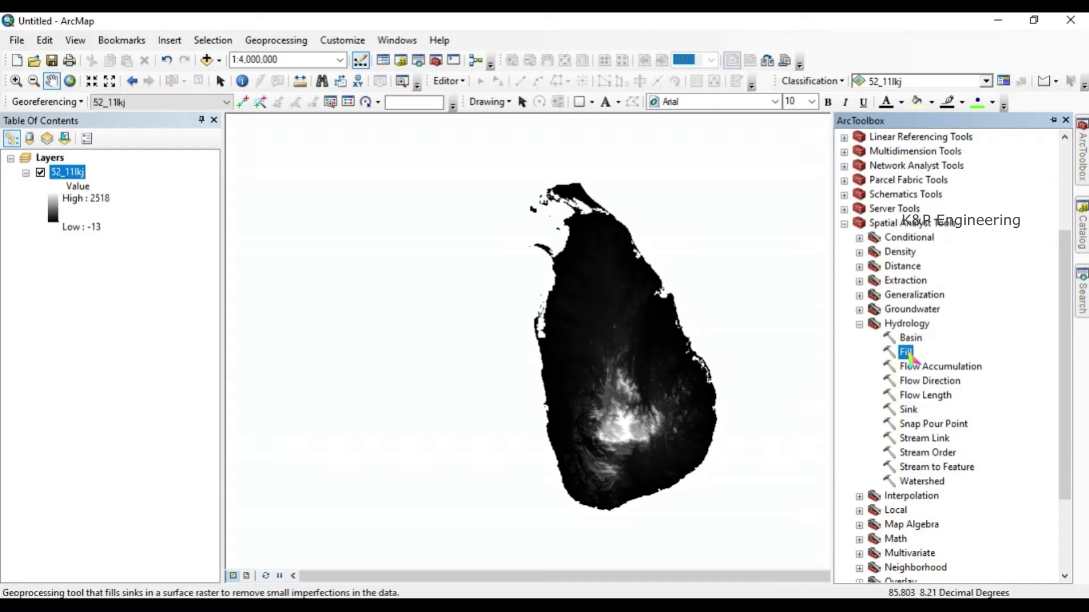
pyautogui.doubleClick(906, 352)
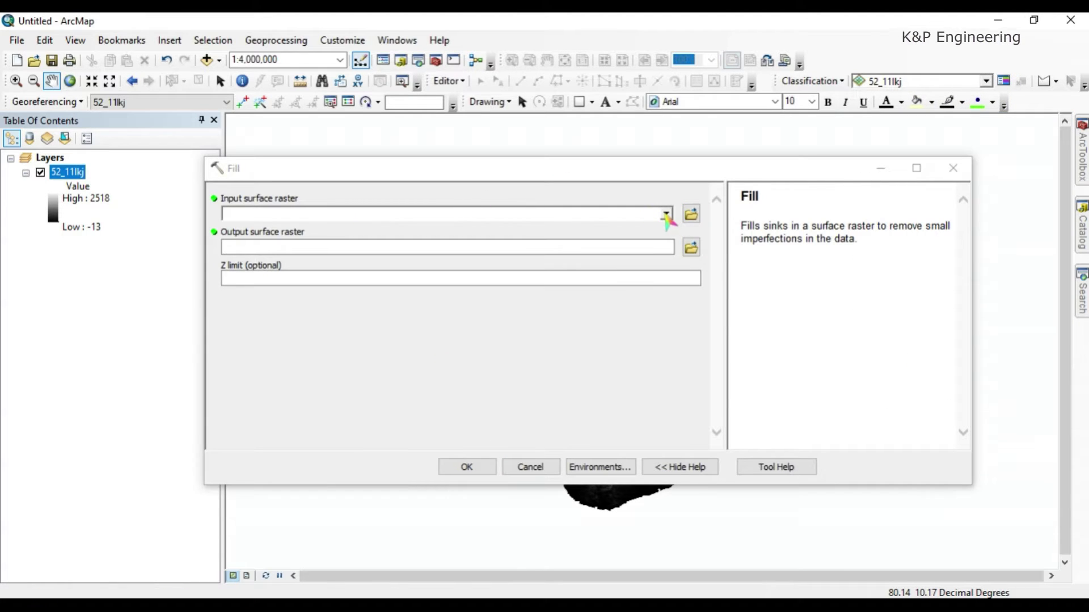
pyautogui.click(666, 213)
pyautogui.click(322, 224)
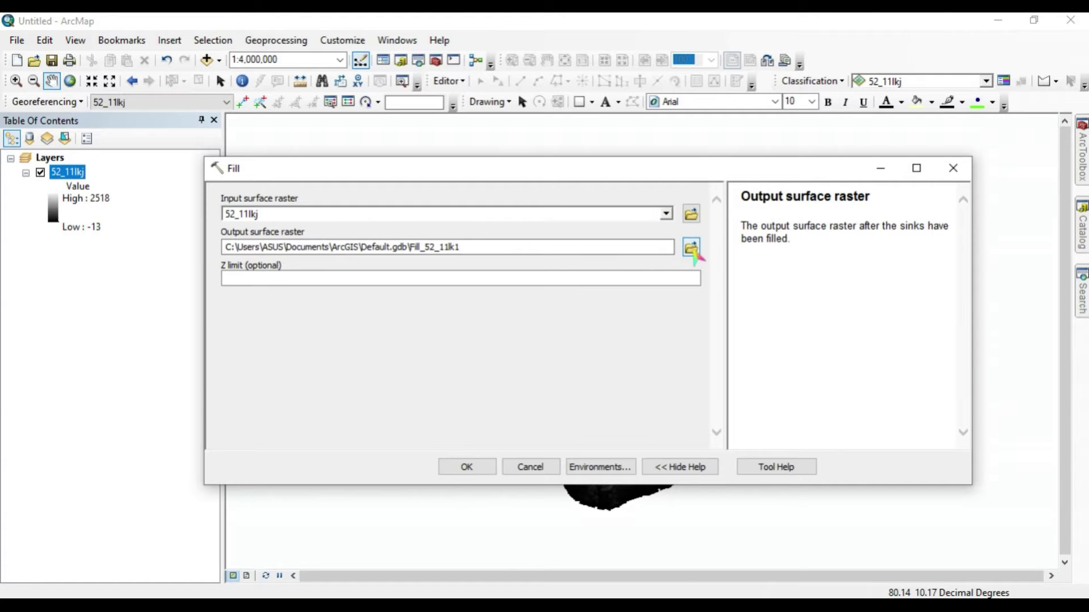
# Connect to the ArcGIS files folder inside ArcGIS Example - Copy\Watershed Delineating and save the output surface raster there as SL_Fill
pyautogui.click(692, 248)
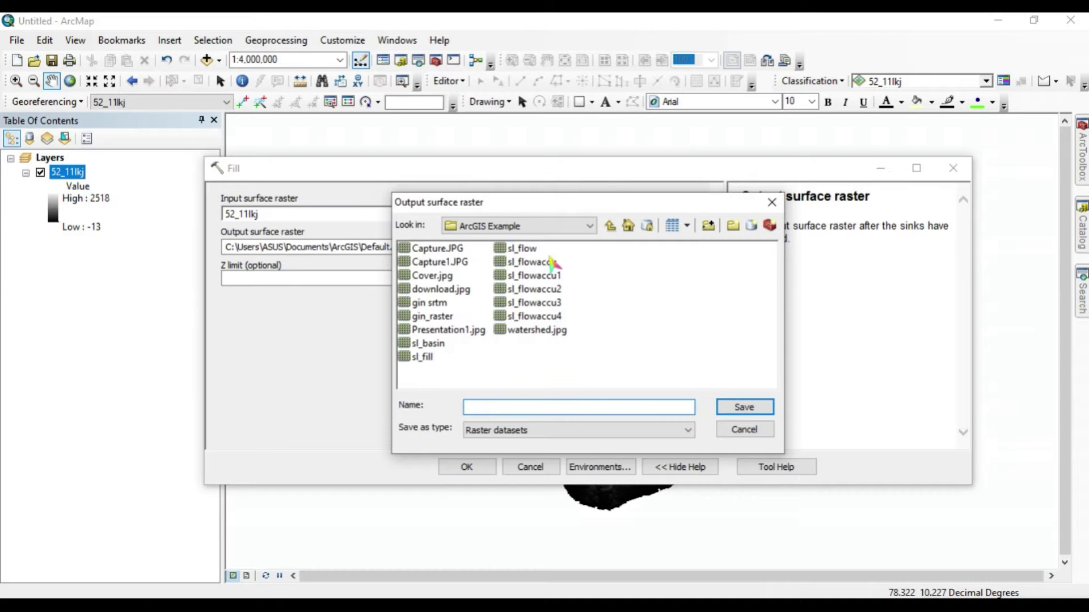
pyautogui.click(707, 227)
pyautogui.scroll(-1, 538, 352)
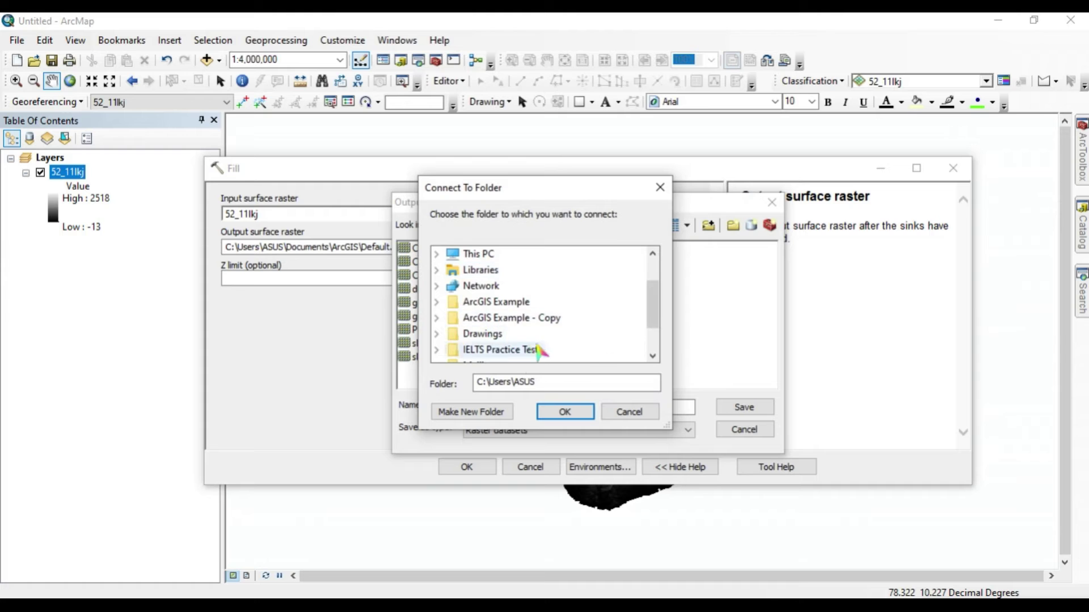
pyautogui.click(518, 319)
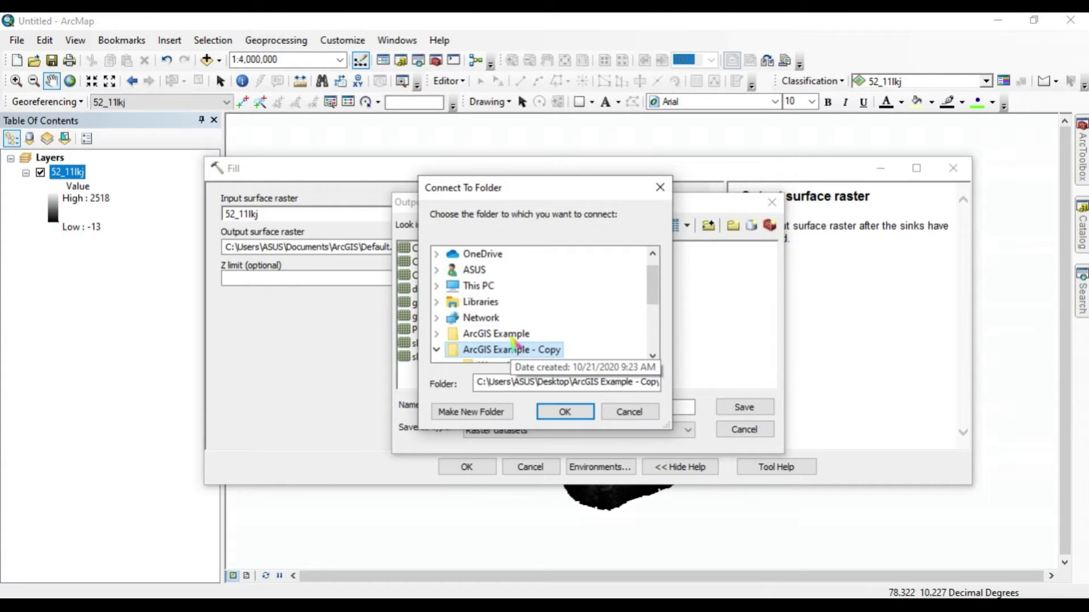
pyautogui.scroll(-2, 516, 353)
pyautogui.click(531, 287)
pyautogui.click(558, 407)
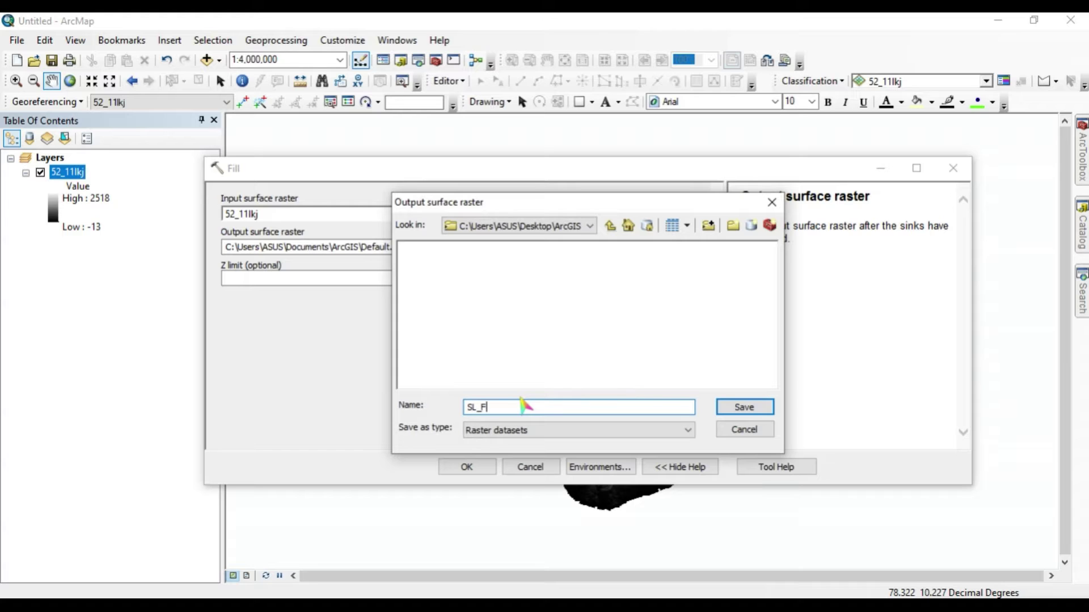
pyautogui.click(742, 413)
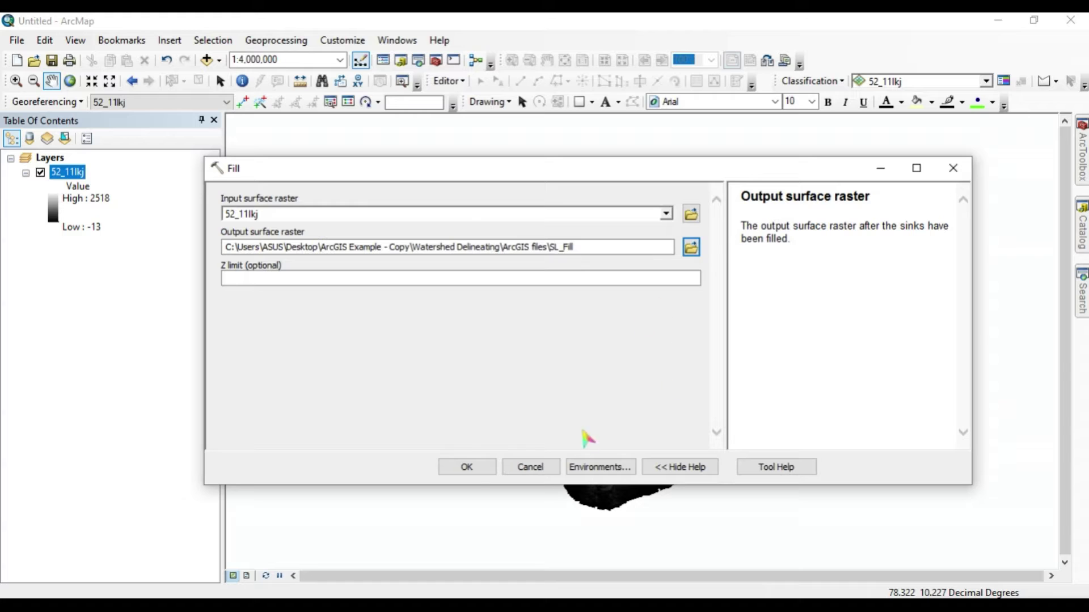
# Run the Fill tool, and hide and collapse the original 52_11lkj layer
pyautogui.click(476, 468)
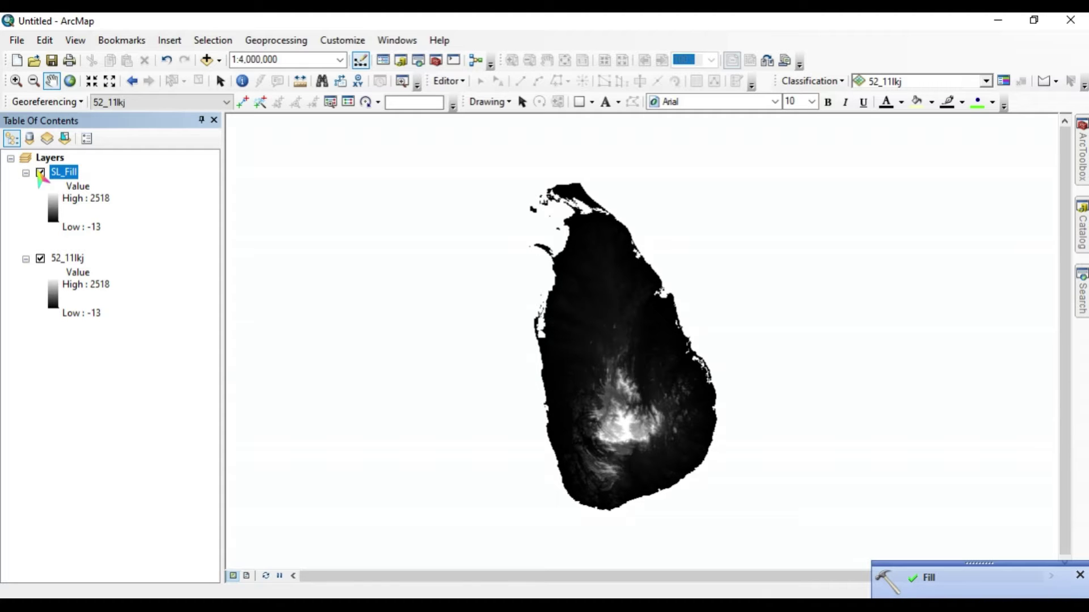
pyautogui.click(40, 258)
pyautogui.click(26, 259)
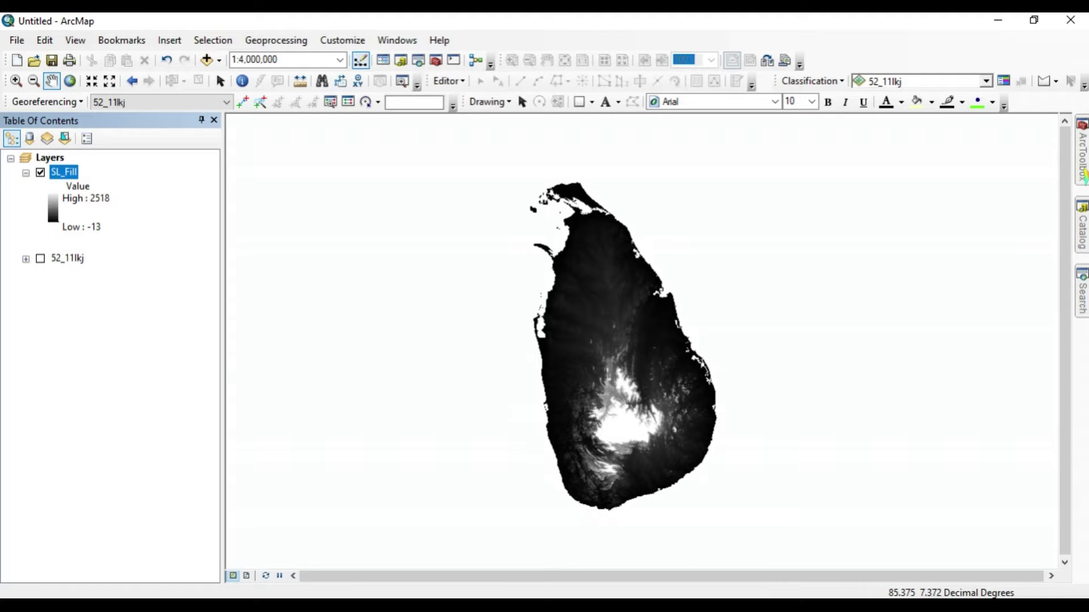
# Run Flow Direction on SL_Fill with the output raster named SL_Flowdirect, and hide and collapse the SL_Fill layer
pyautogui.moveTo(1084, 176)
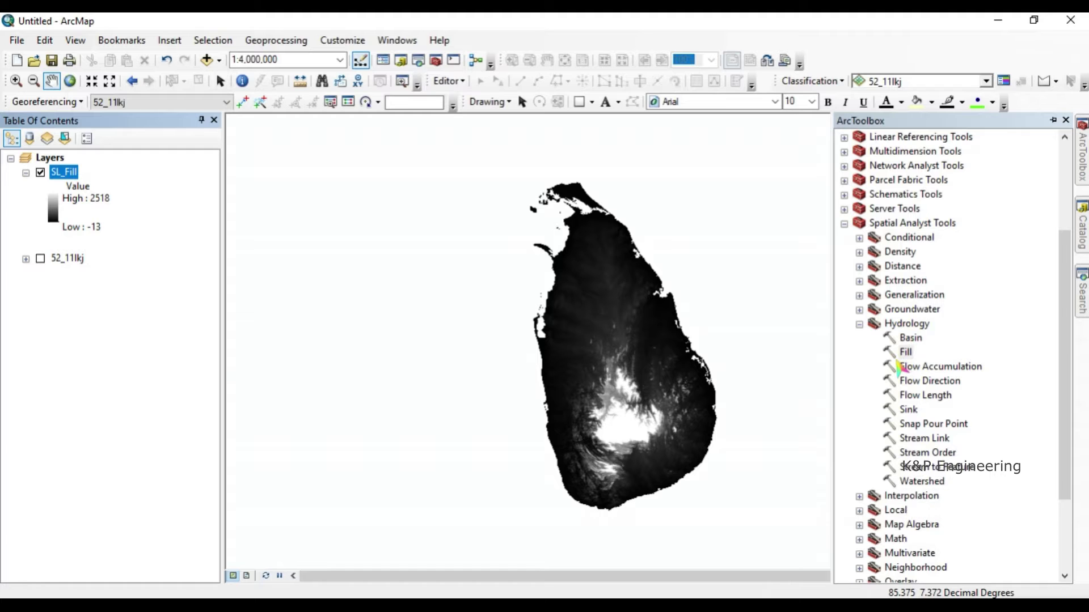
pyautogui.click(924, 382)
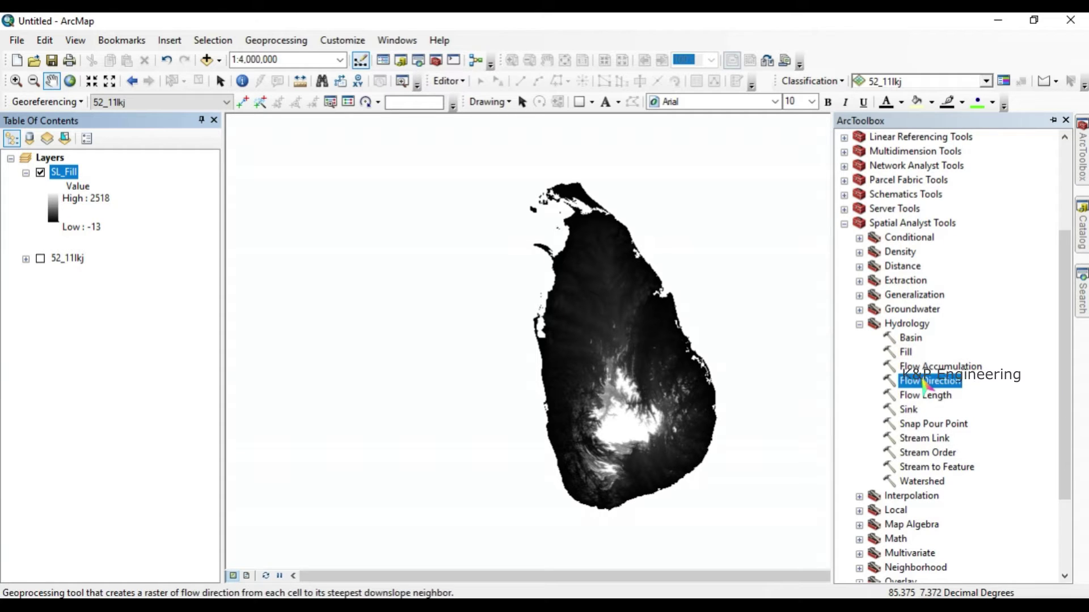
pyautogui.doubleClick(923, 382)
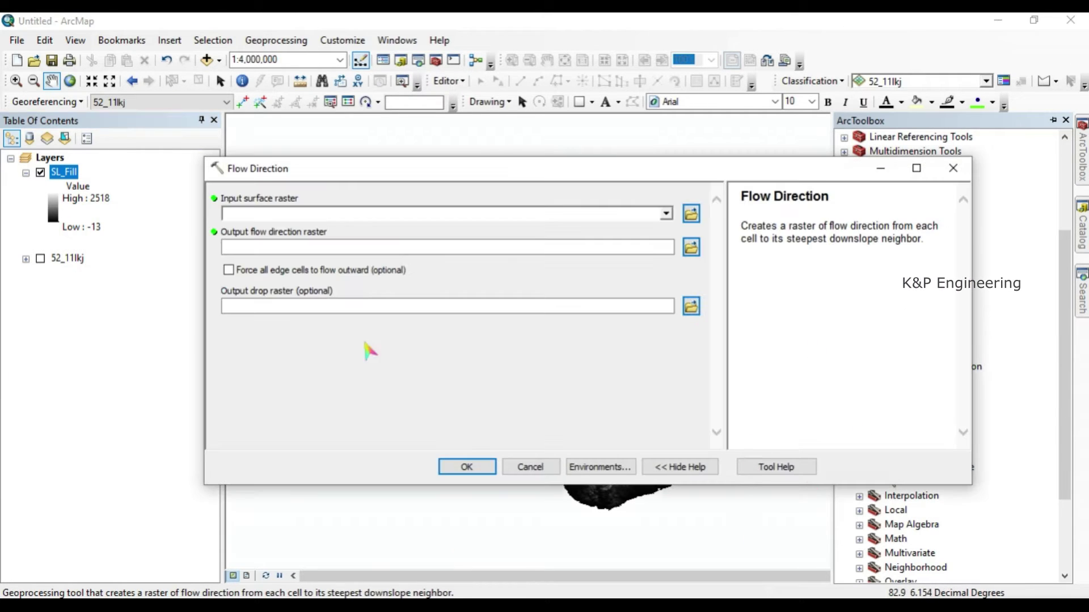
pyautogui.click(665, 213)
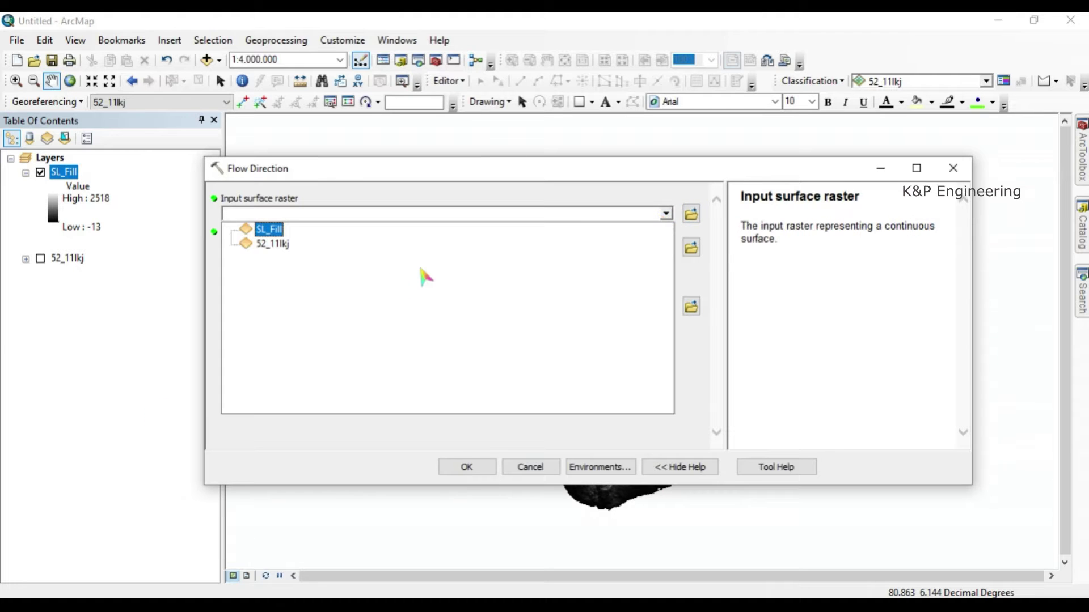
pyautogui.click(269, 229)
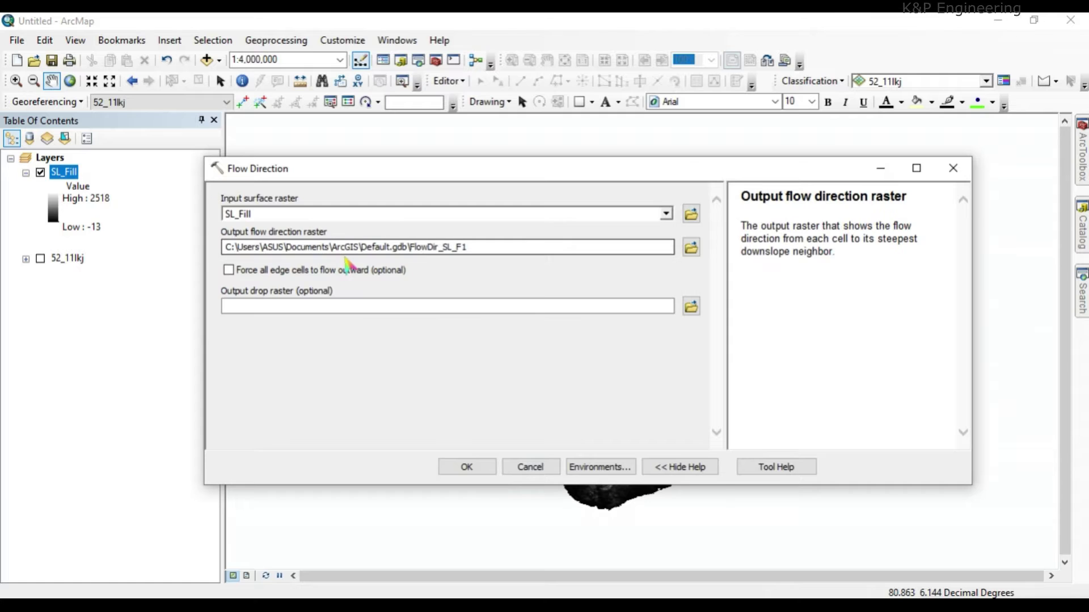
pyautogui.click(689, 249)
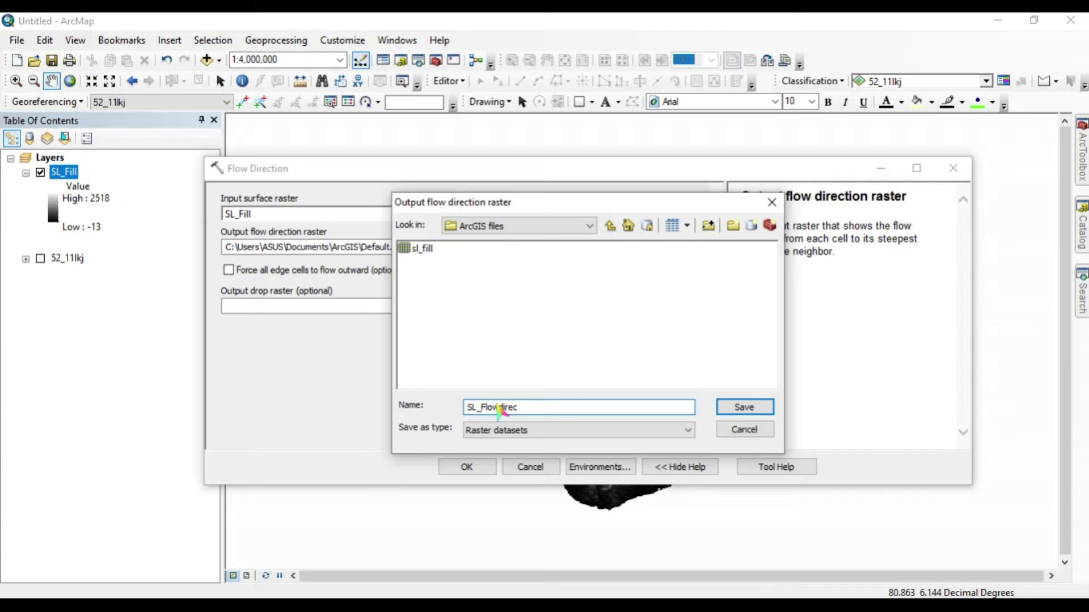
pyautogui.click(744, 407)
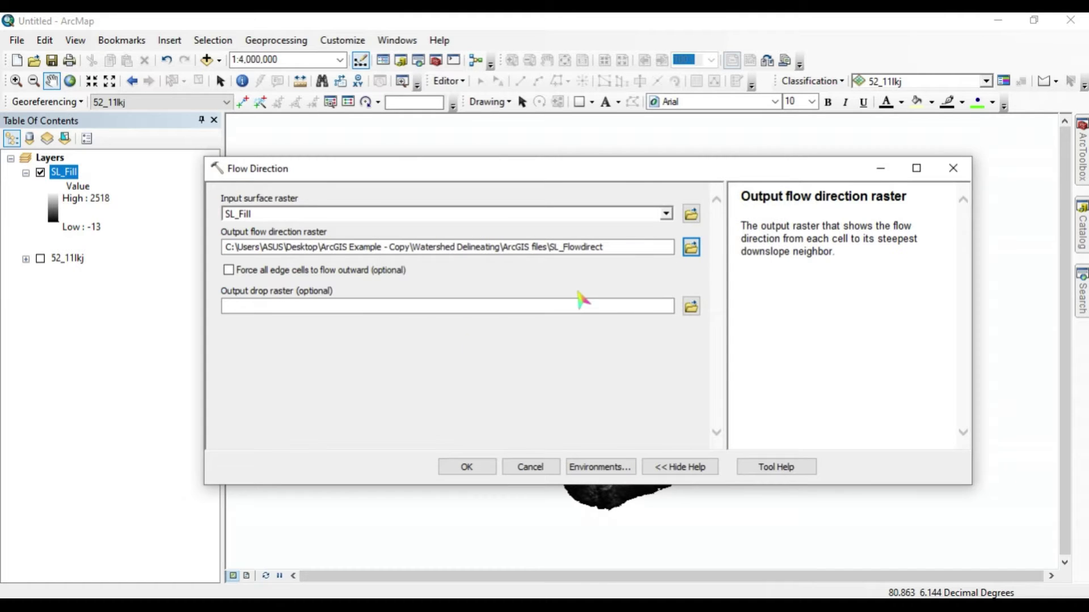
pyautogui.click(464, 469)
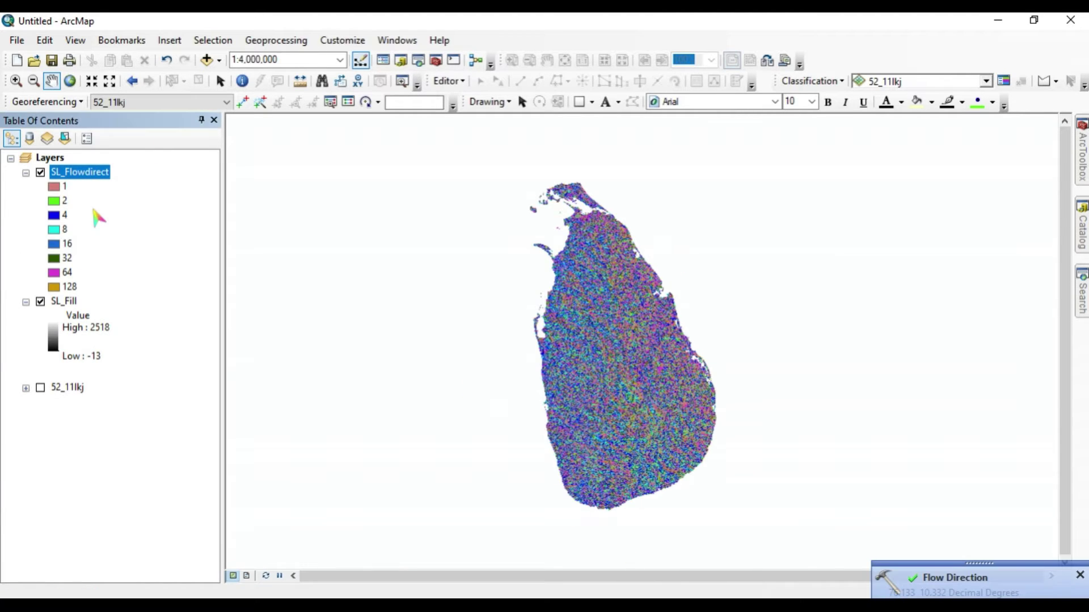
pyautogui.click(26, 301)
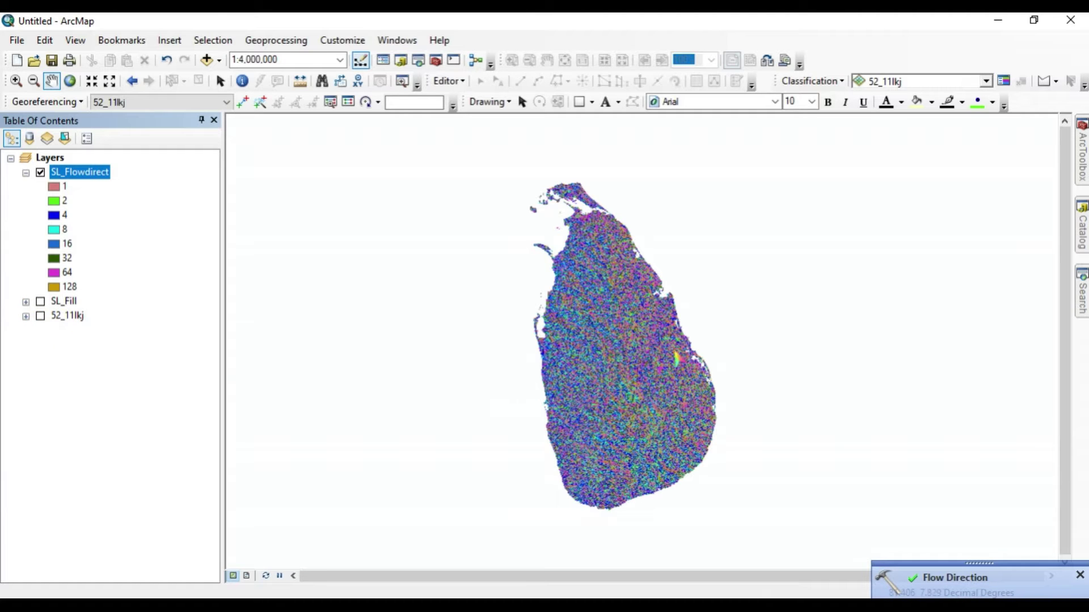
# Examine the flow direction raster up close across the central and southern parts of the island
pyautogui.scroll(5, 627, 372)
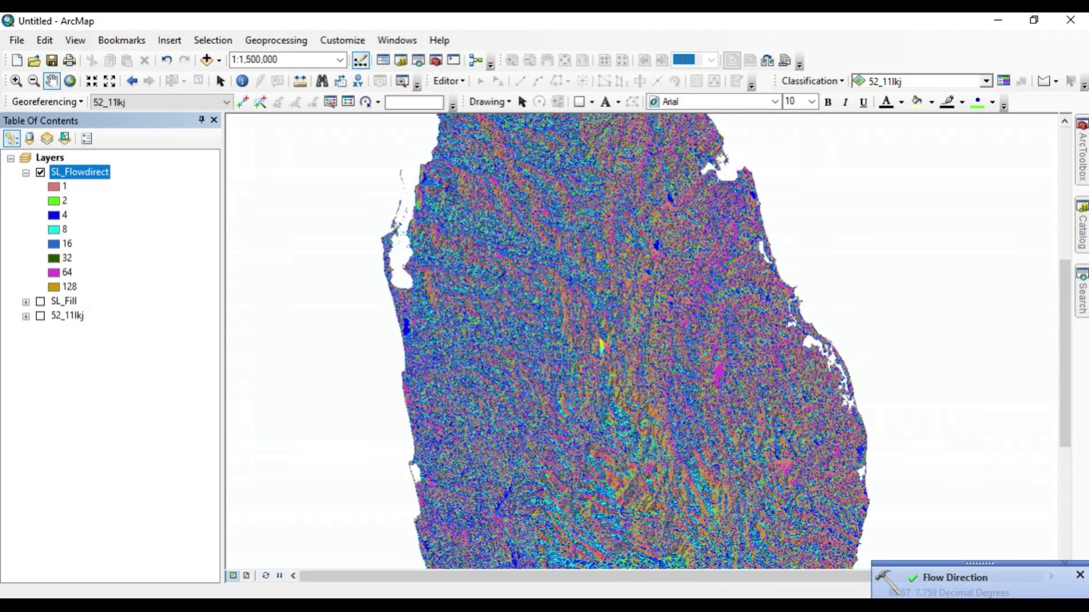
pyautogui.scroll(2, 641, 366)
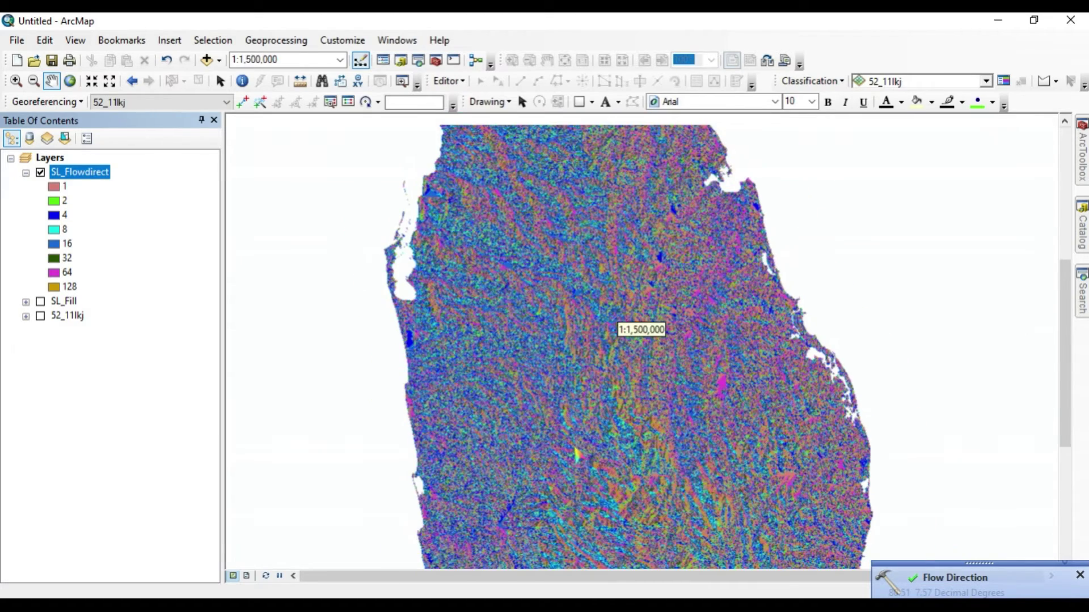
pyautogui.moveTo(646, 356); pyautogui.dragTo(623, 331)
pyautogui.scroll(-2, 624, 329)
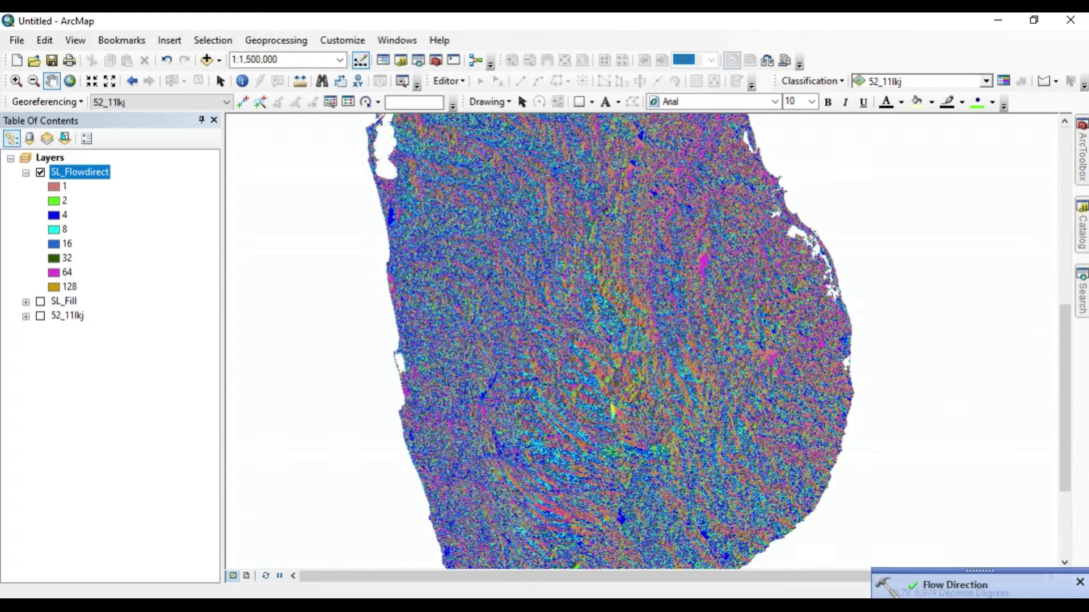
pyautogui.scroll(-1, 624, 328)
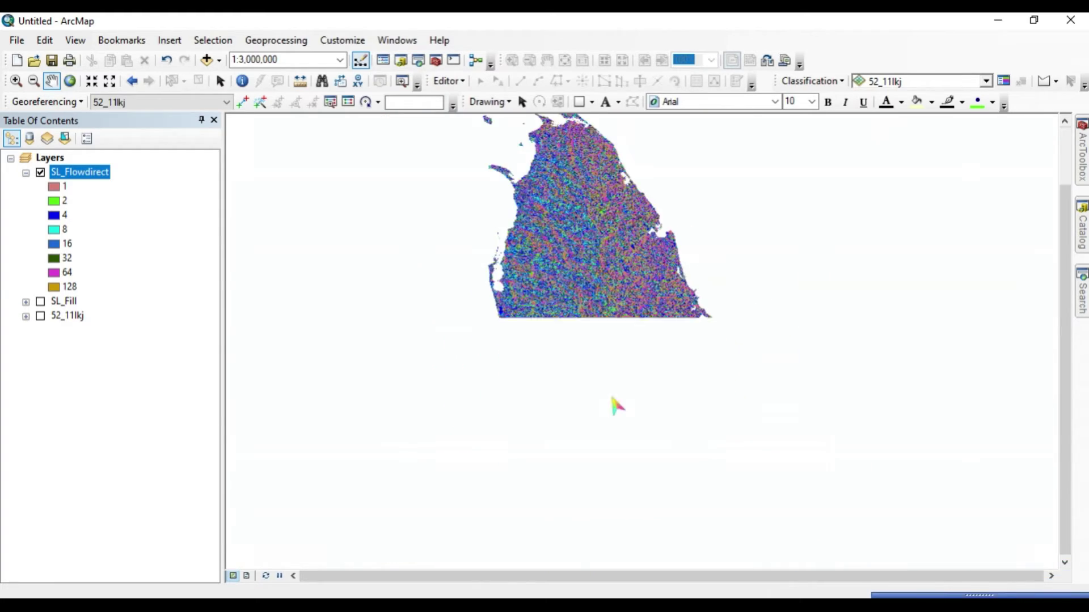
pyautogui.moveTo(614, 406); pyautogui.dragTo(623, 441)
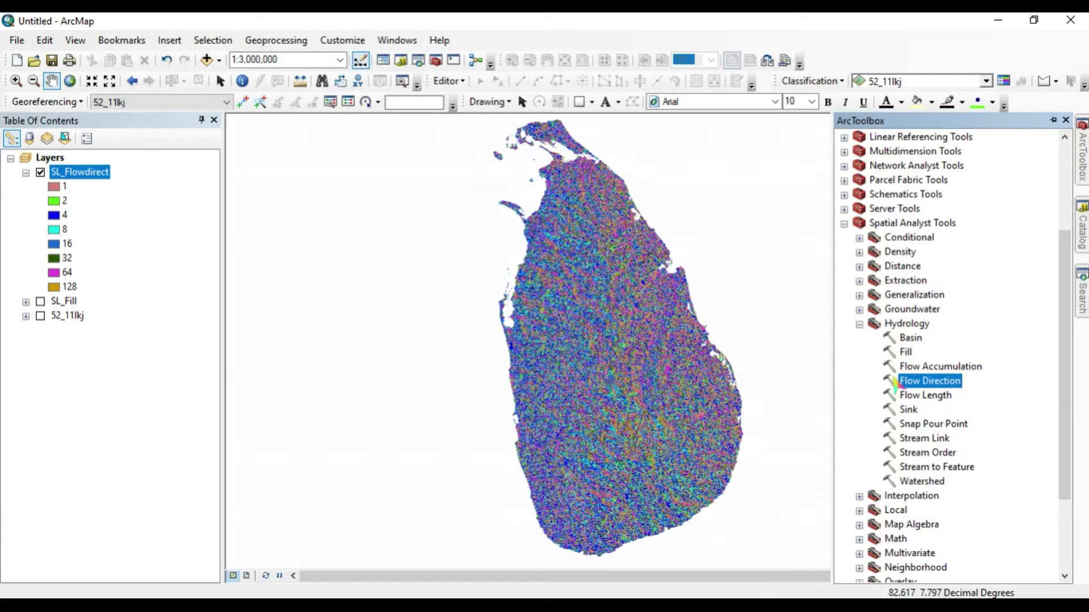
# Run Flow Accumulation on SL_Flowdirect, saving the output accumulation raster as SL_FlowAccu in the ArcGIS files folder
pyautogui.doubleClick(919, 370)
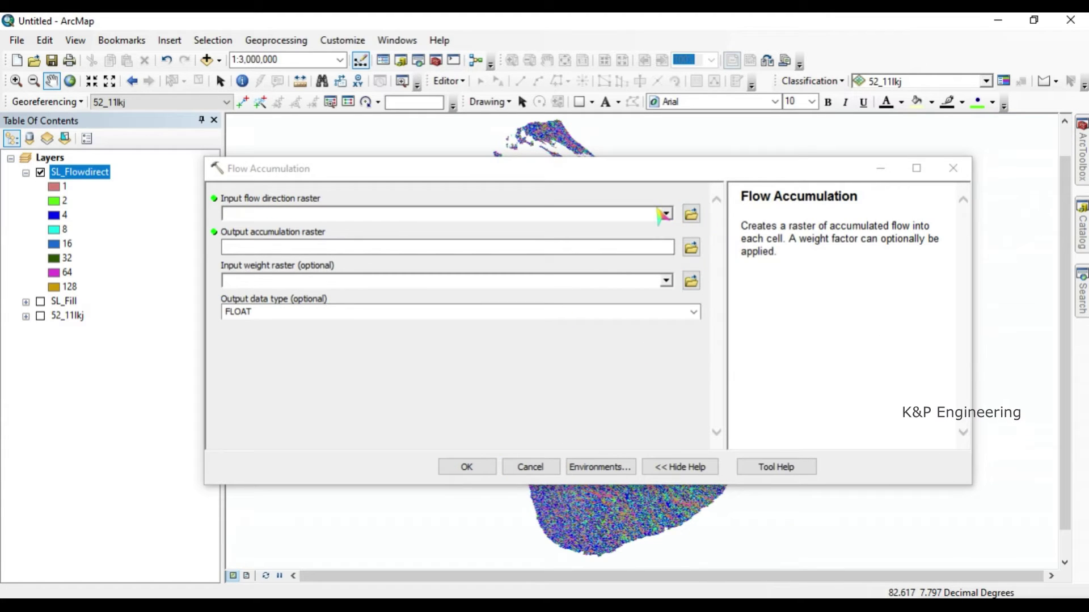
pyautogui.click(668, 215)
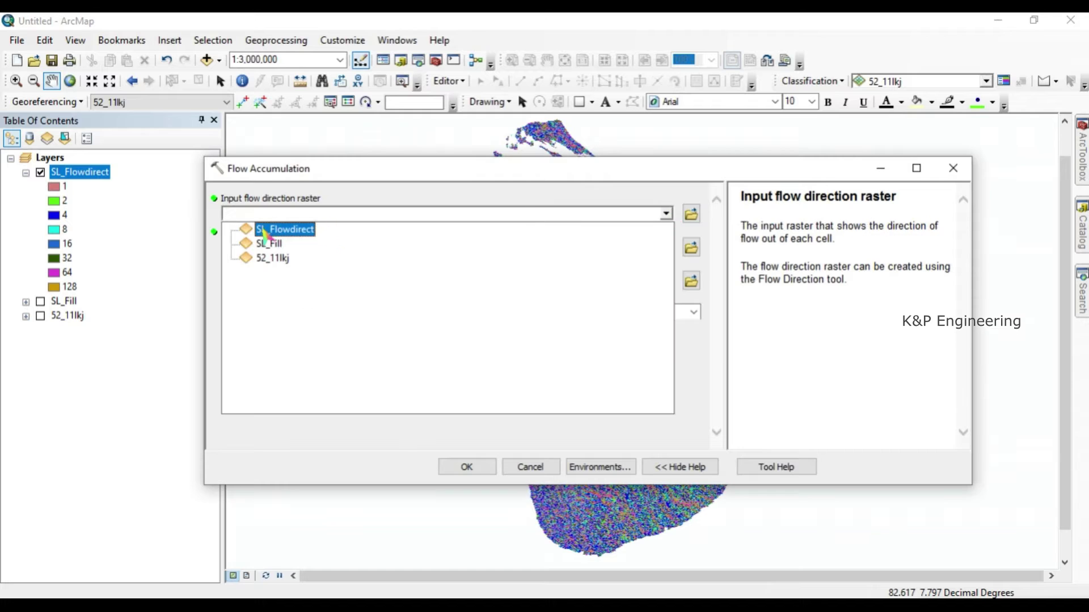
pyautogui.click(303, 230)
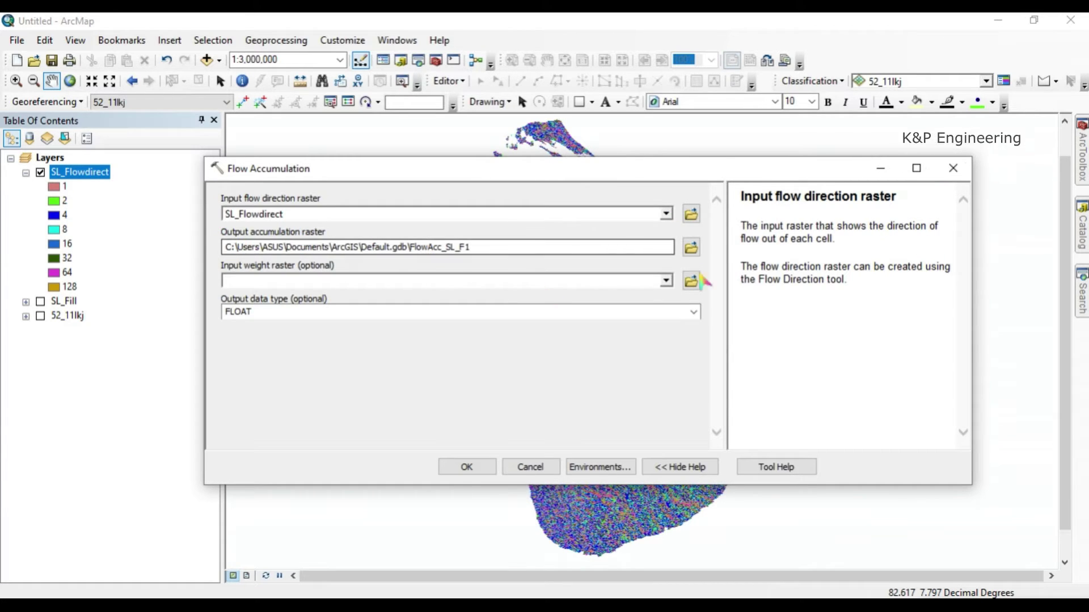
pyautogui.click(691, 247)
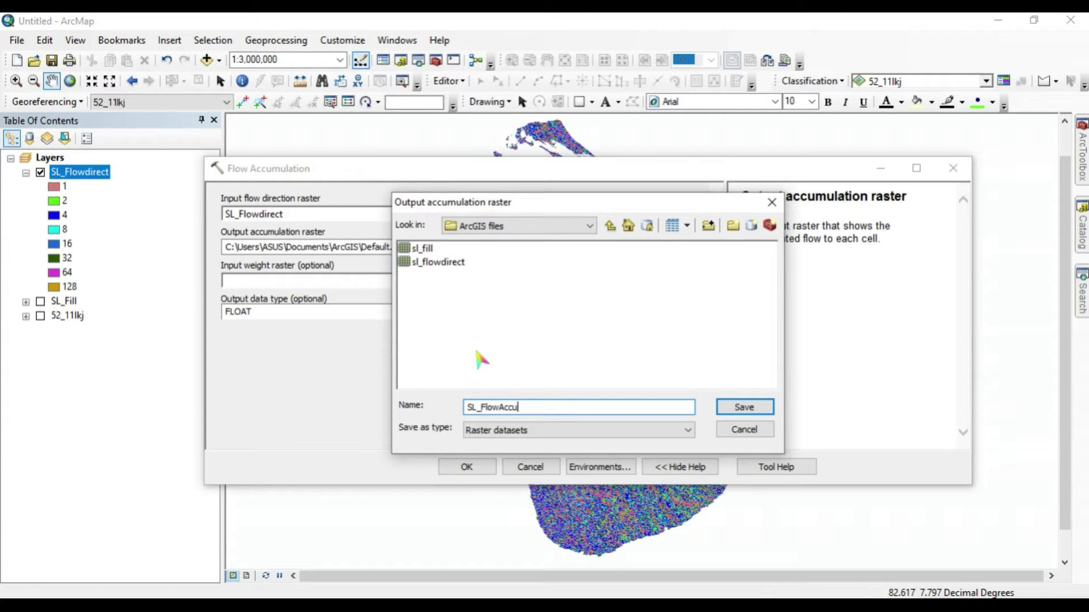
pyautogui.click(735, 407)
pyautogui.click(465, 467)
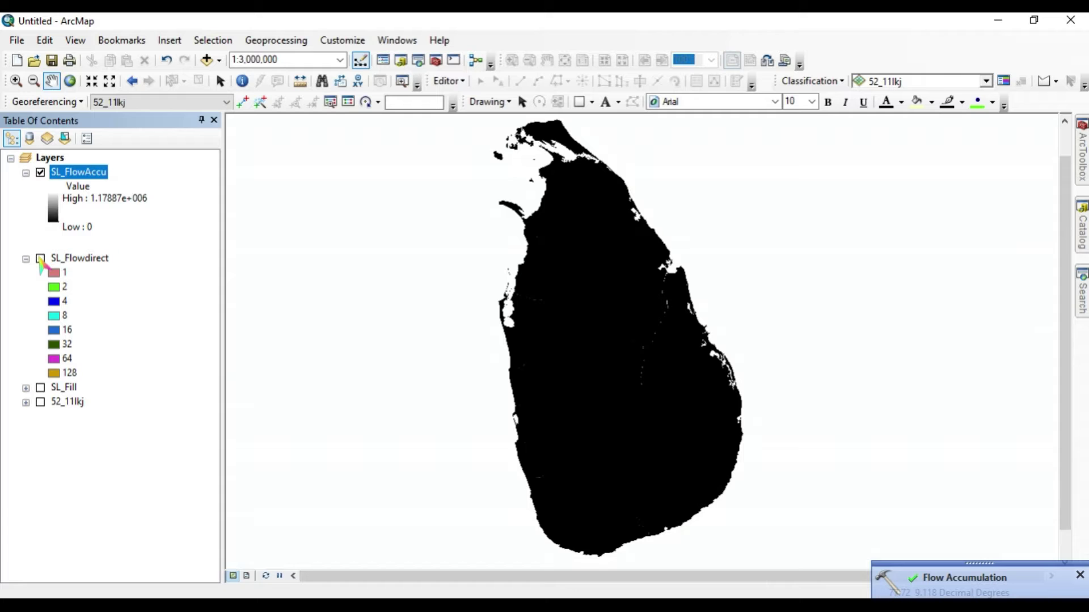
# Hide and collapse the SL_Flowdirect layer to inspect the flow accumulation raster up close
pyautogui.click(41, 260)
pyautogui.click(27, 259)
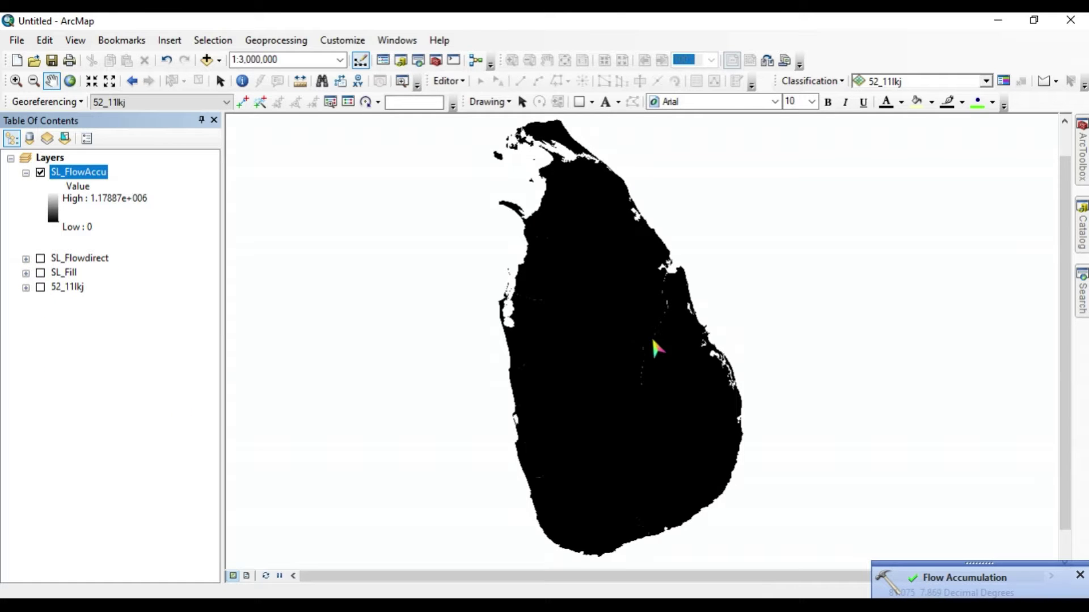
pyautogui.scroll(-3, 678, 324)
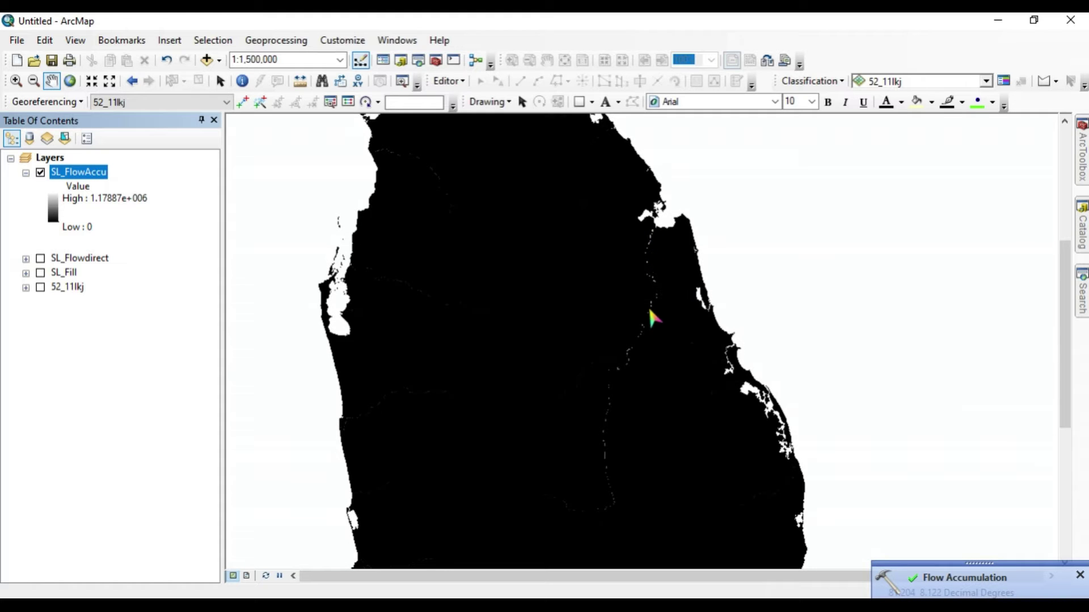
# Examine the flow accumulation raster along the island's southern half and then across its full extent
pyautogui.moveTo(601, 493); pyautogui.dragTo(600, 347)
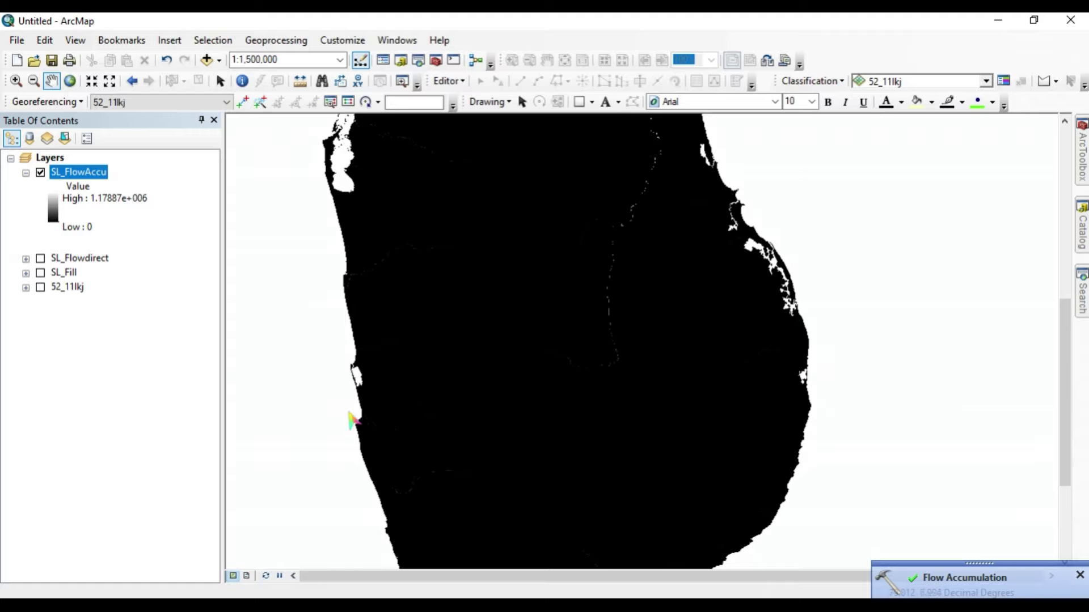
pyautogui.moveTo(491, 421); pyautogui.dragTo(486, 335)
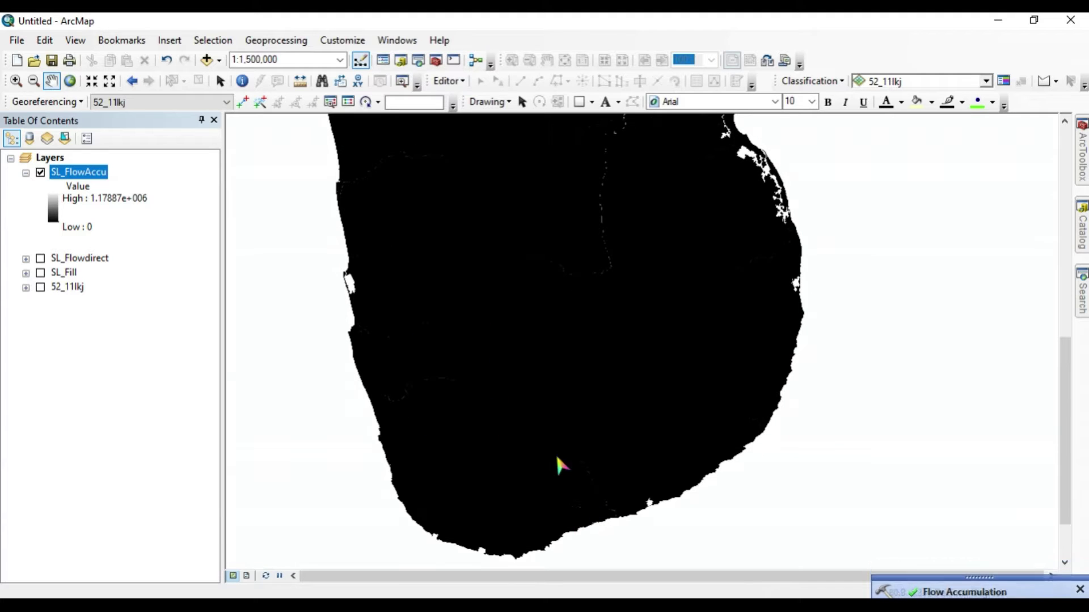
pyautogui.scroll(2, 457, 533)
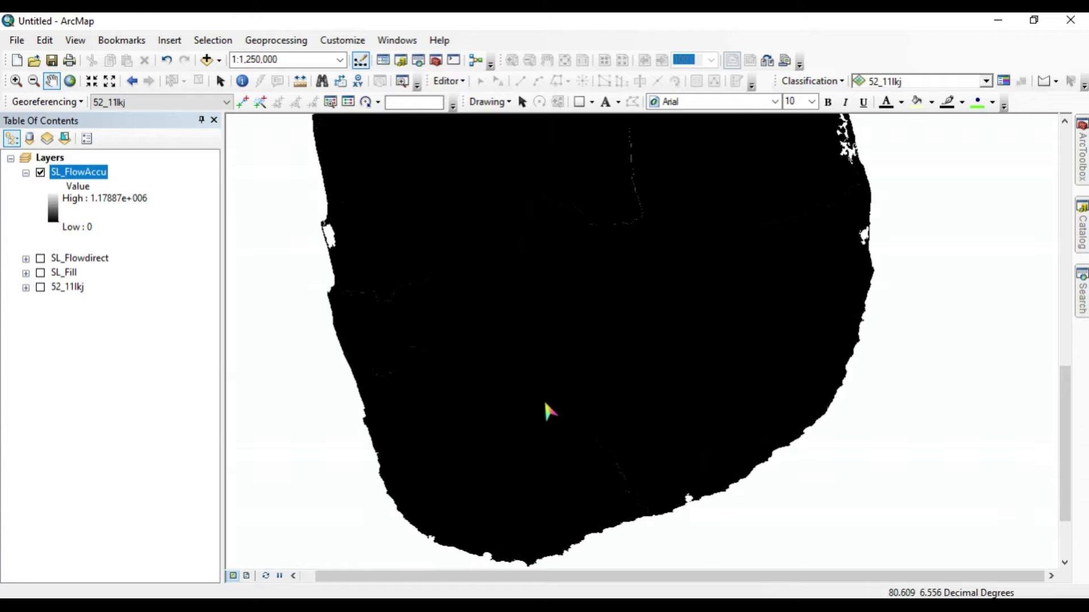
pyautogui.scroll(-3, 539, 417)
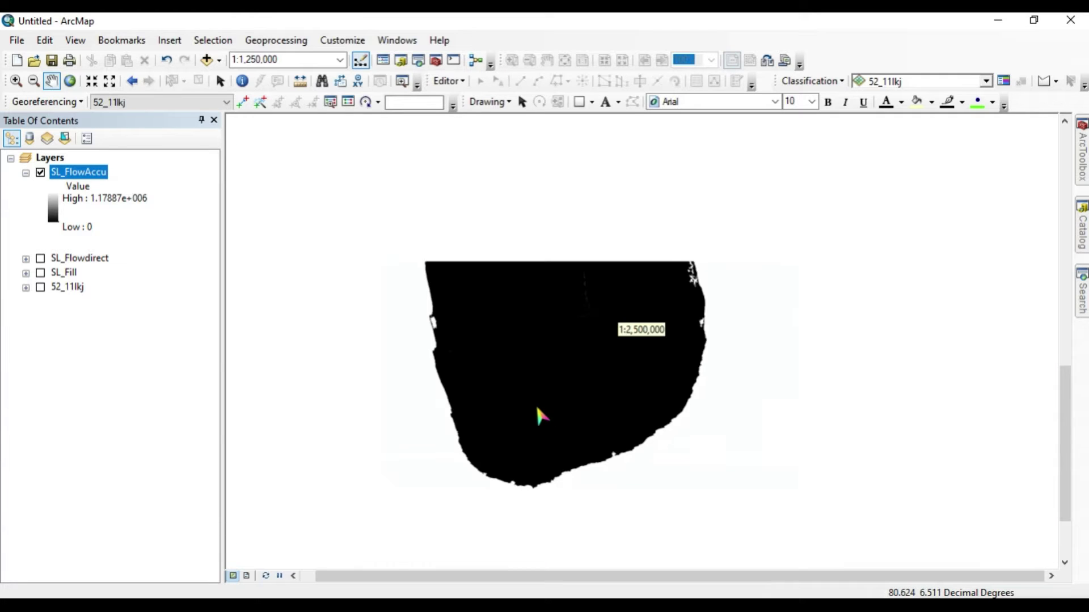
pyautogui.moveTo(582, 361); pyautogui.dragTo(623, 437)
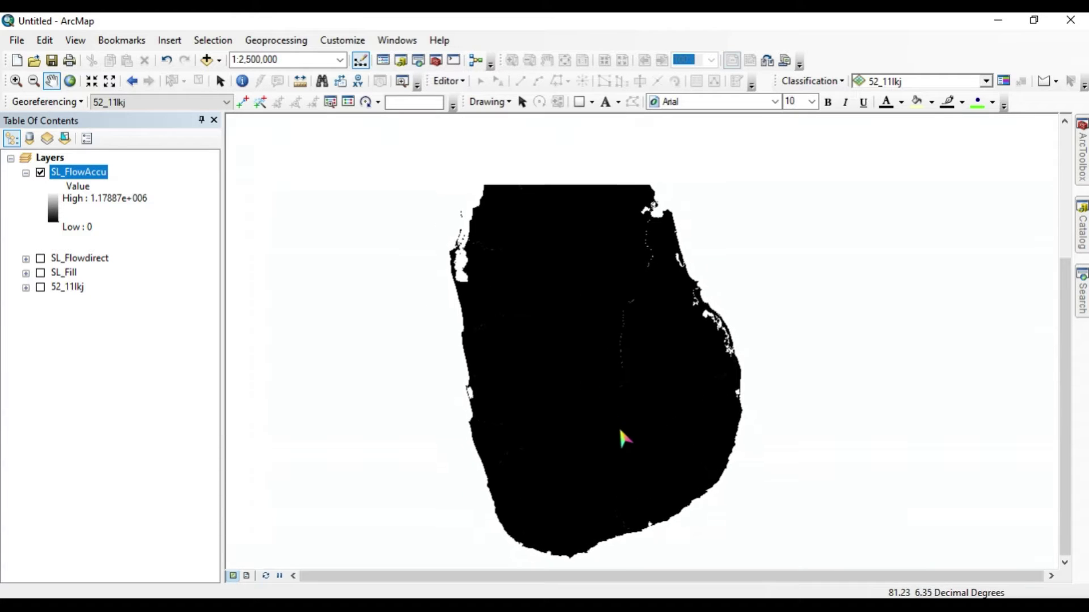
pyautogui.scroll(-1, 617, 368)
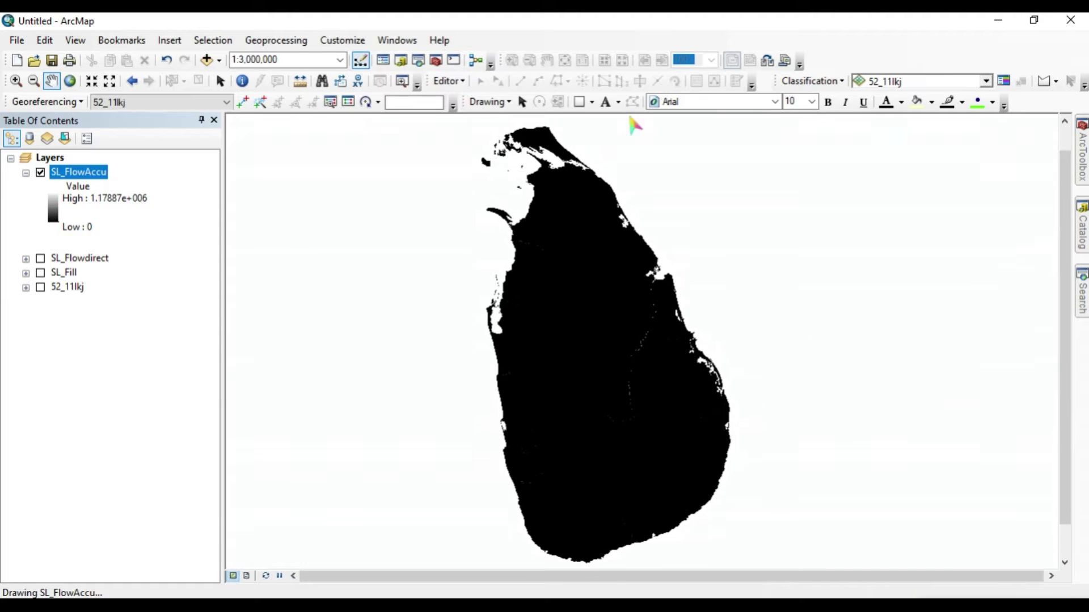
# Start the Raster Calculator from the Map Algebra tools and build the expression "SL_FlowAccu" > 50000
pyautogui.click(1082, 152)
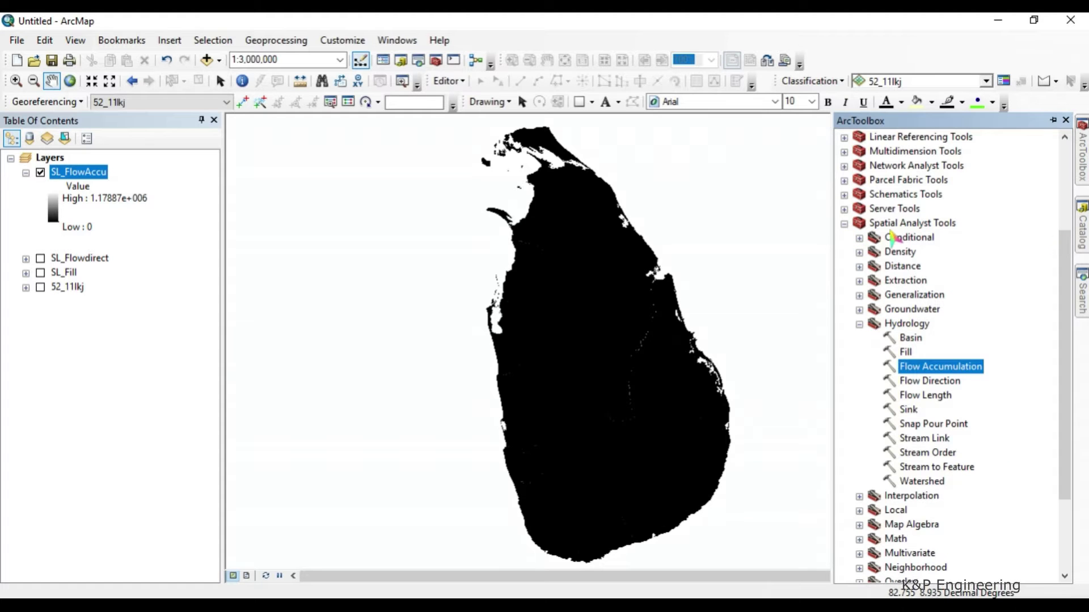
pyautogui.click(859, 326)
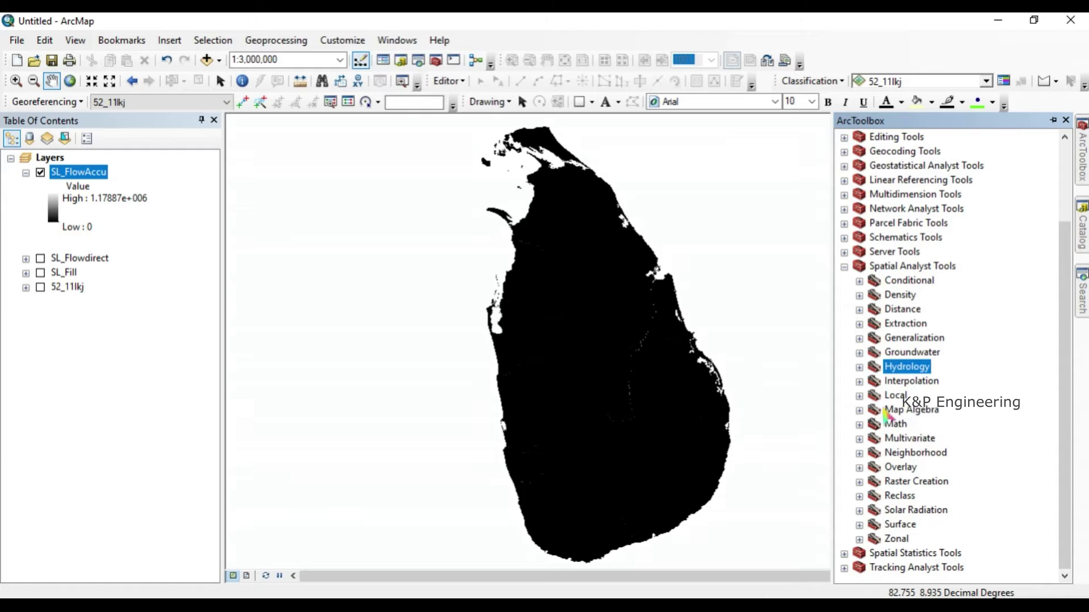
pyautogui.click(860, 410)
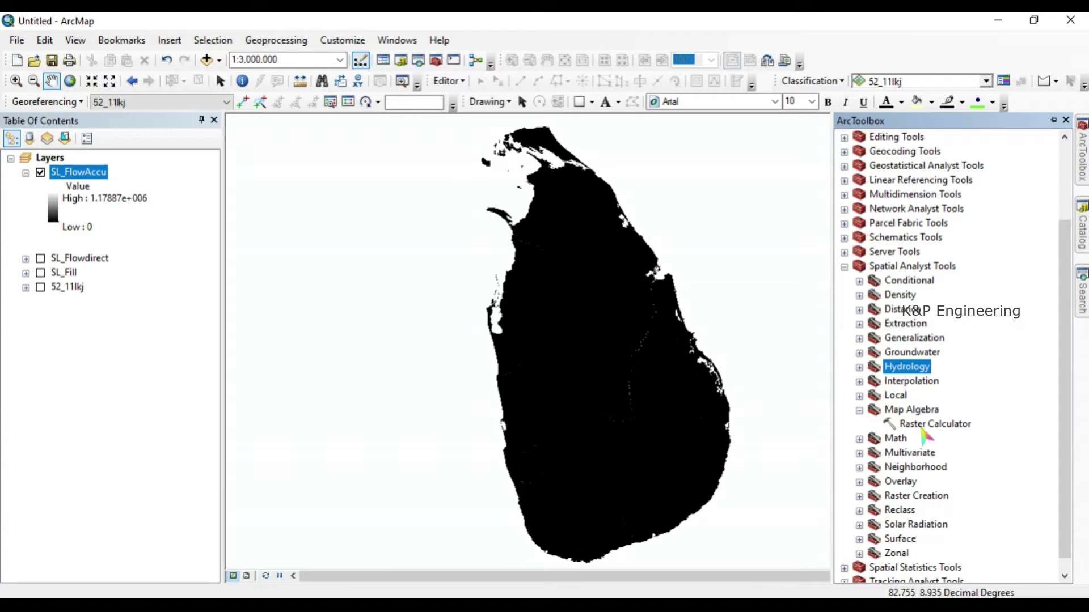
pyautogui.click(941, 425)
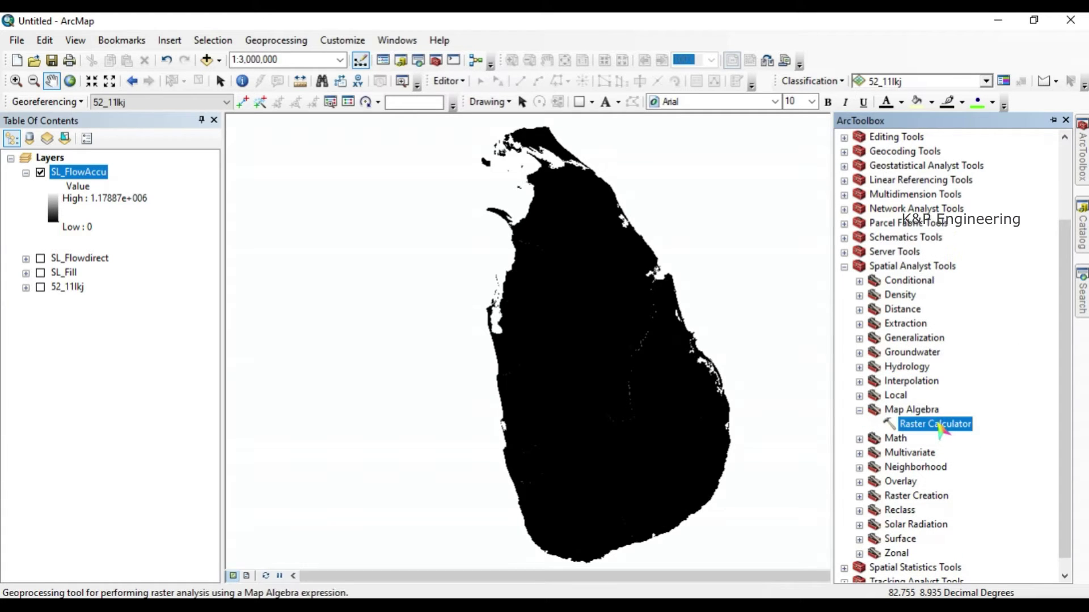
pyautogui.doubleClick(940, 428)
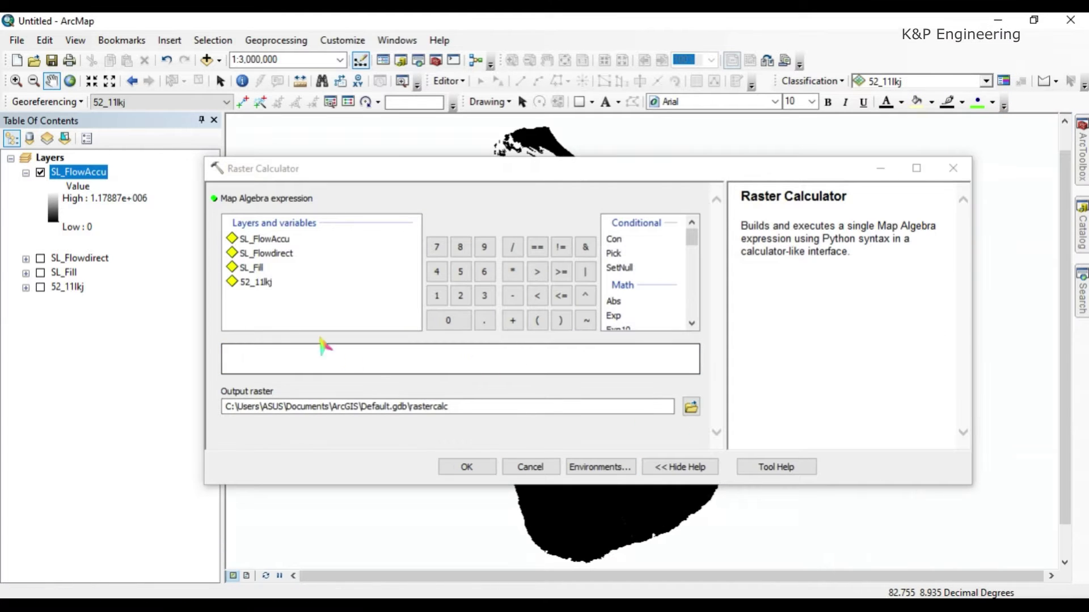
pyautogui.doubleClick(253, 243)
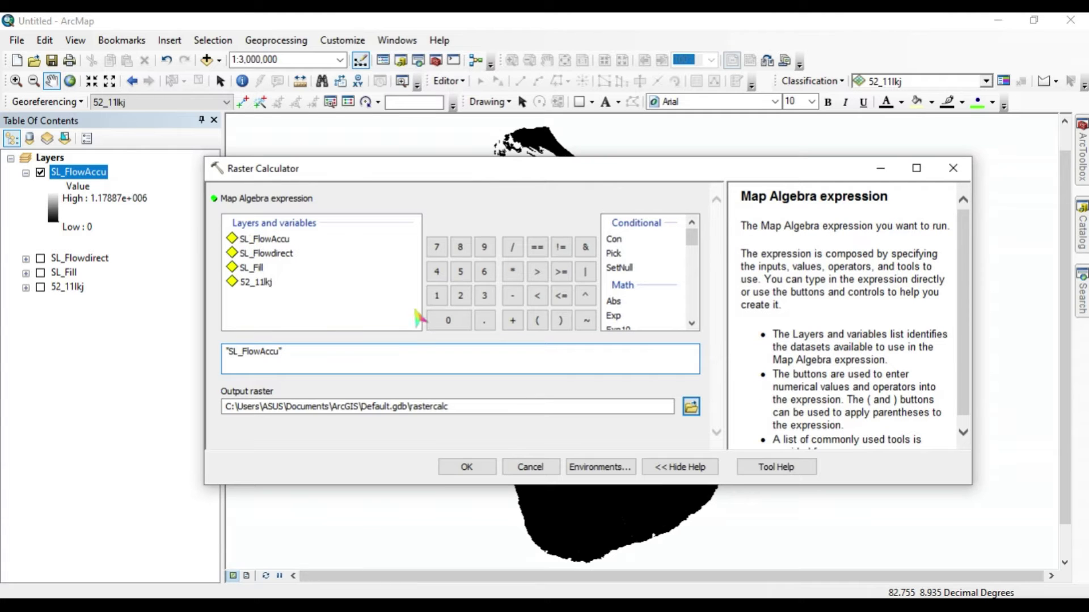
pyautogui.click(537, 271)
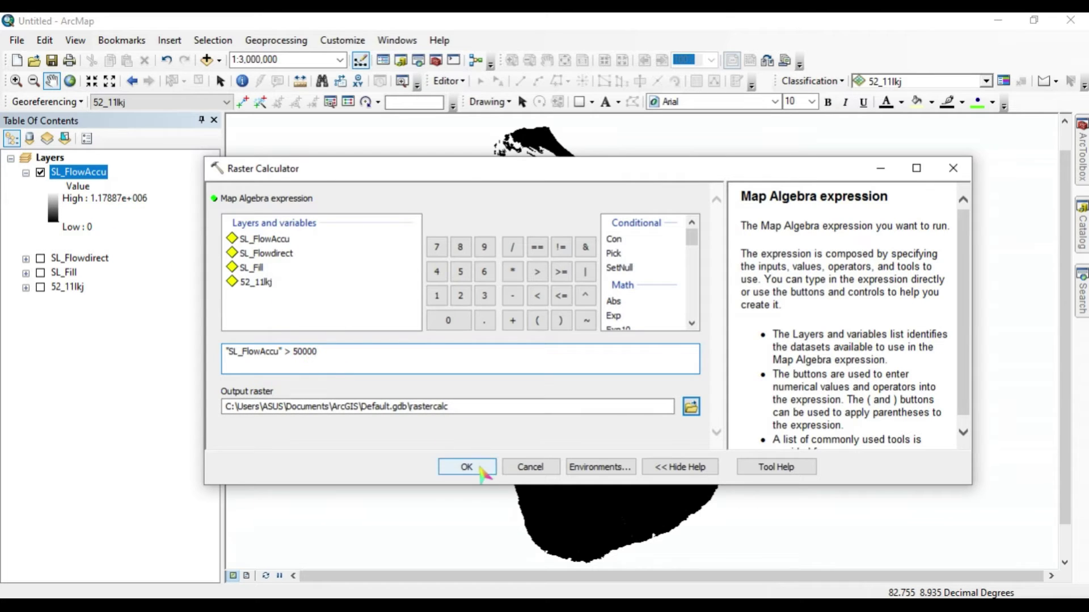
# Set the output raster to sl_flowaccu1 in the ArcGIS files folder and run the calculation
pyautogui.click(692, 407)
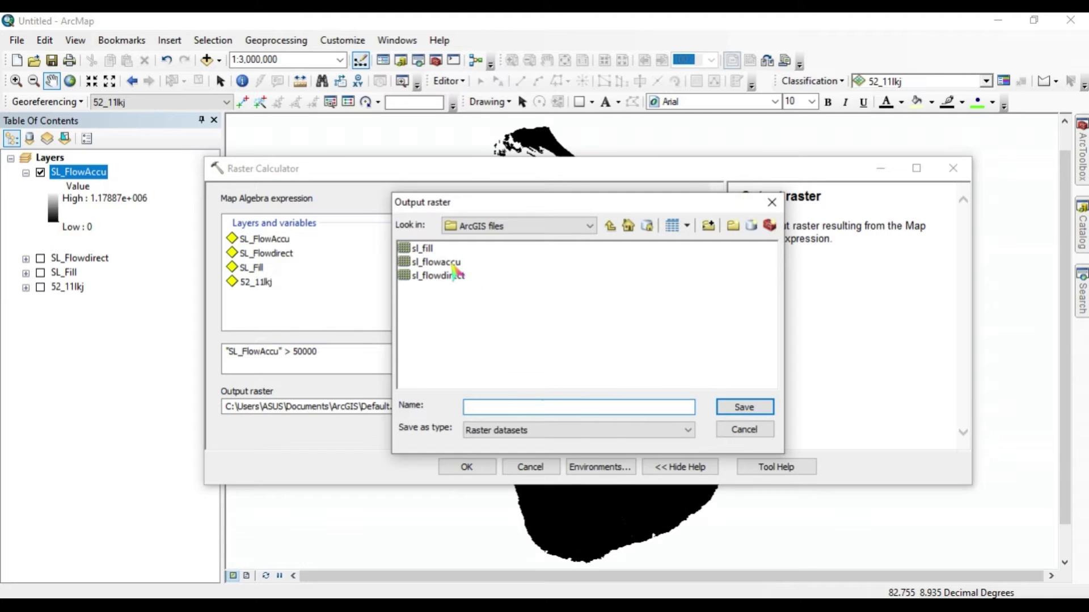
pyautogui.click(448, 262)
pyautogui.click(518, 409)
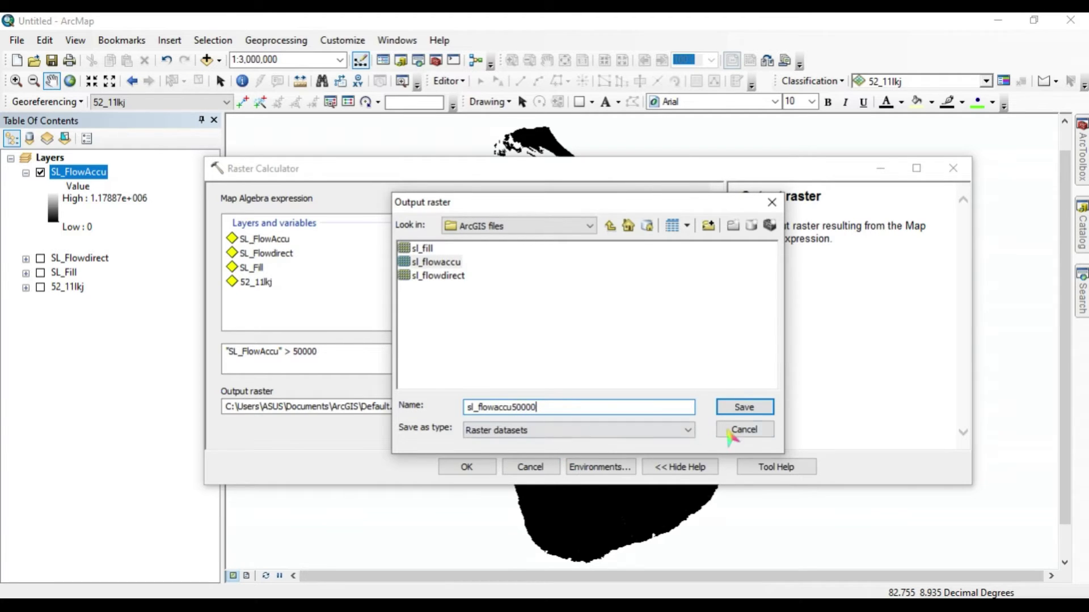
pyautogui.click(742, 408)
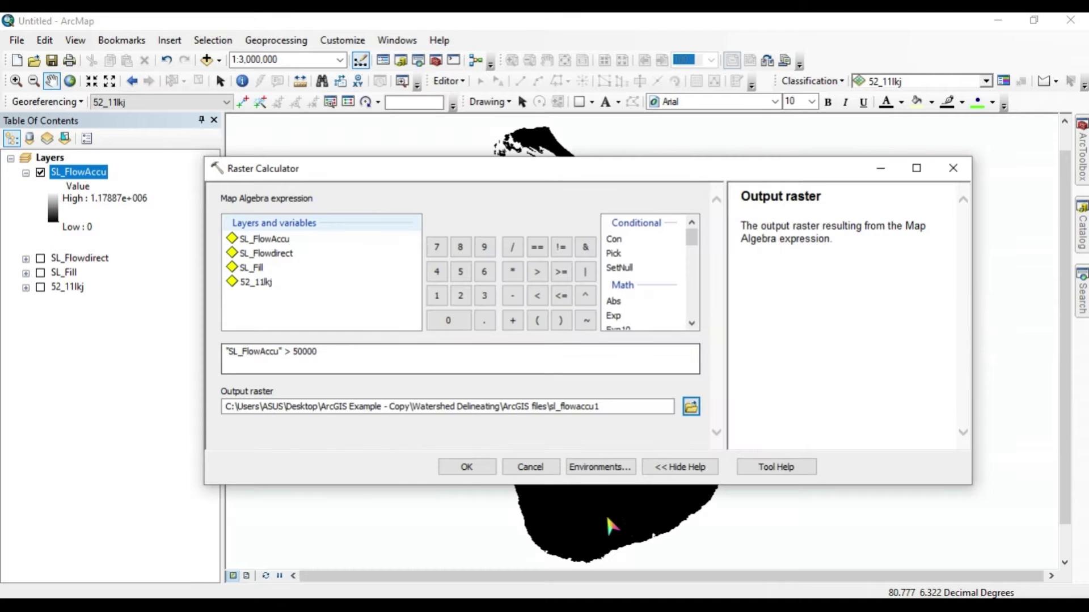
pyautogui.click(468, 468)
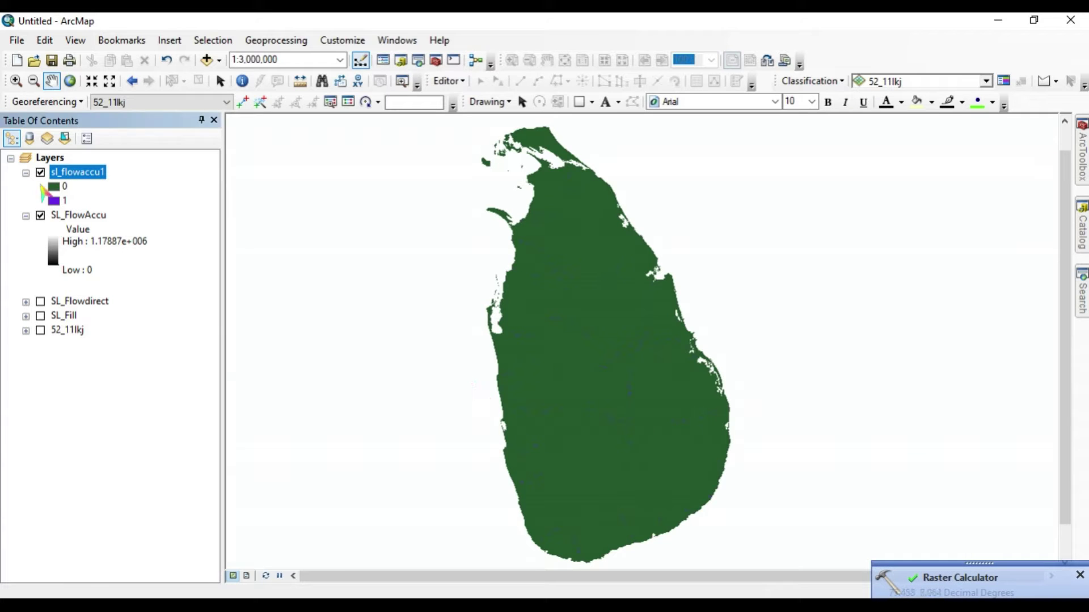
# Hide and collapse SL_FlowAccu, and give class 0 of sl_flowaccu1 no fill color and a blue outline
pyautogui.click(40, 217)
pyautogui.click(26, 216)
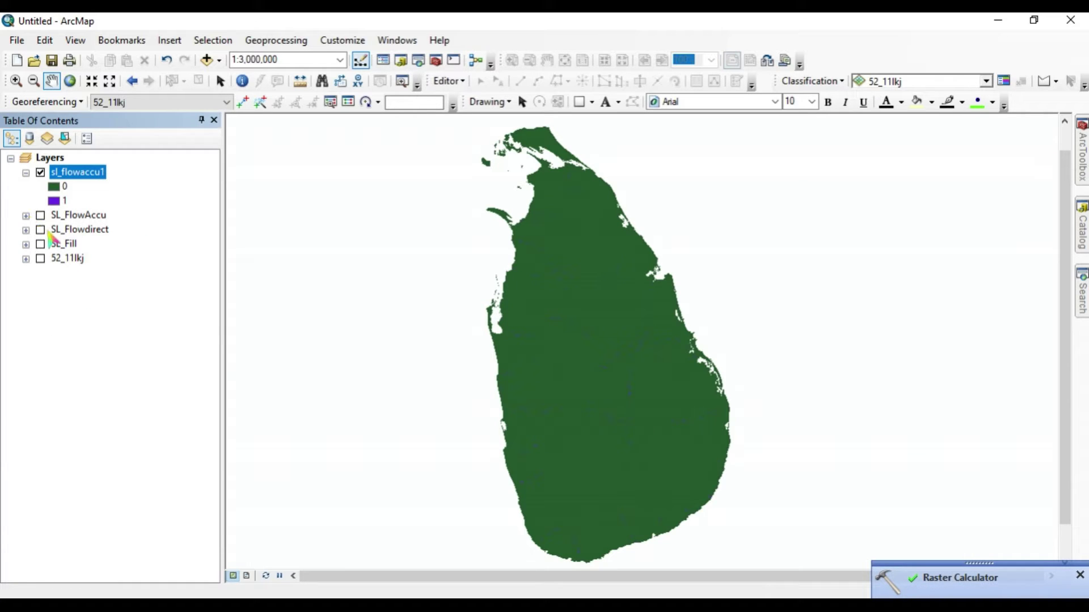
pyautogui.click(55, 188)
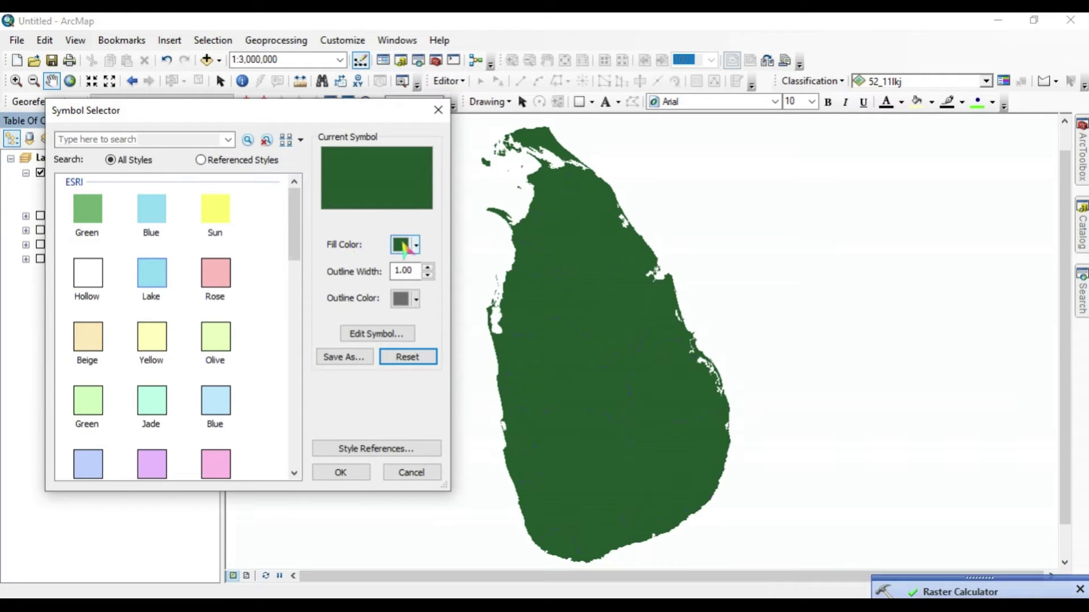
pyautogui.click(417, 246)
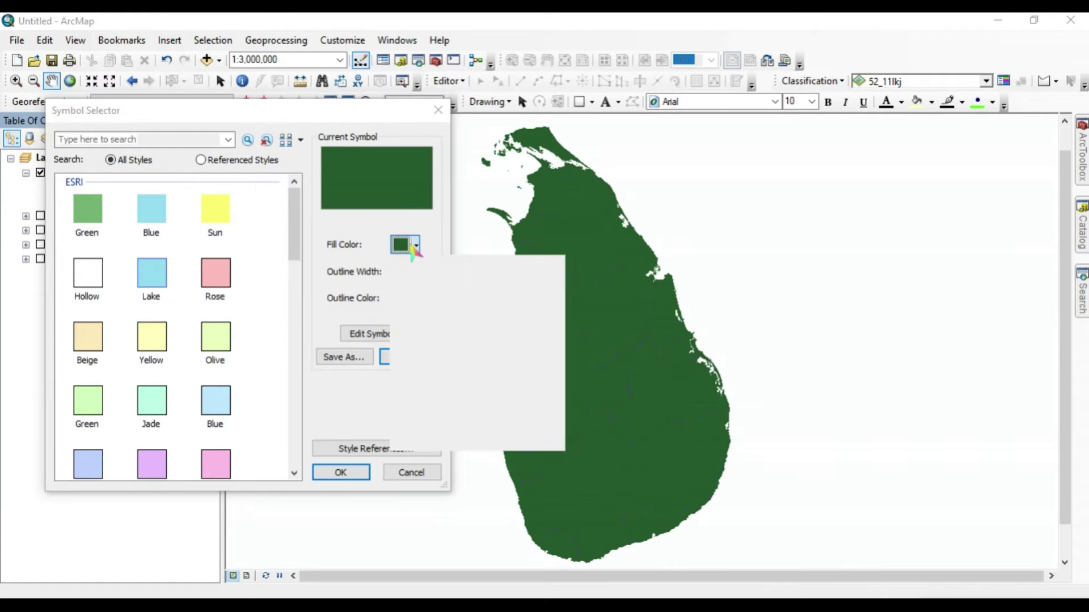
pyautogui.click(472, 269)
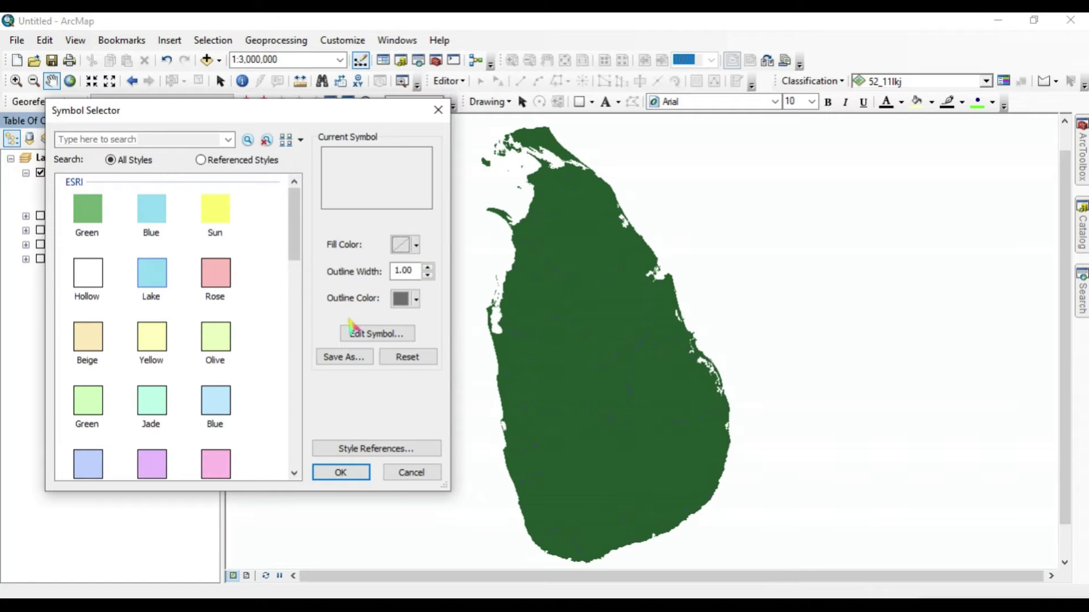
pyautogui.click(418, 300)
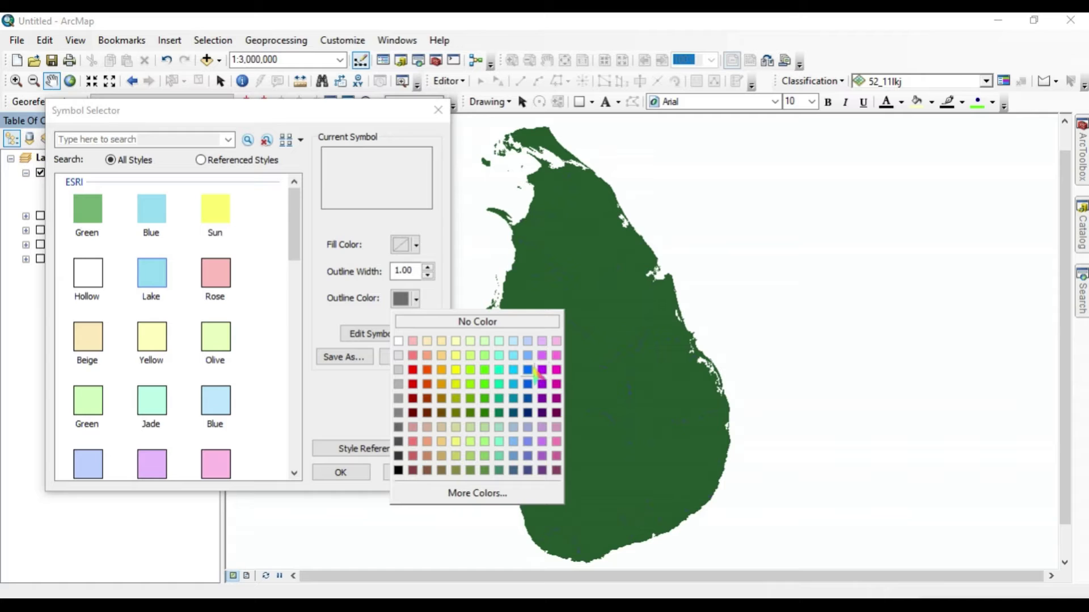
pyautogui.click(528, 371)
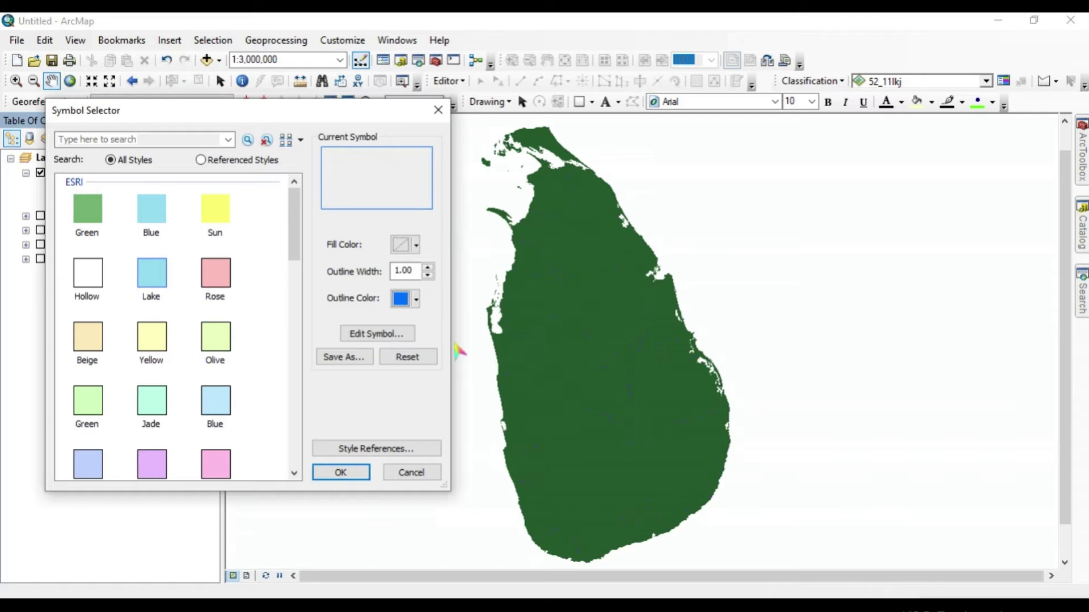
pyautogui.click(340, 472)
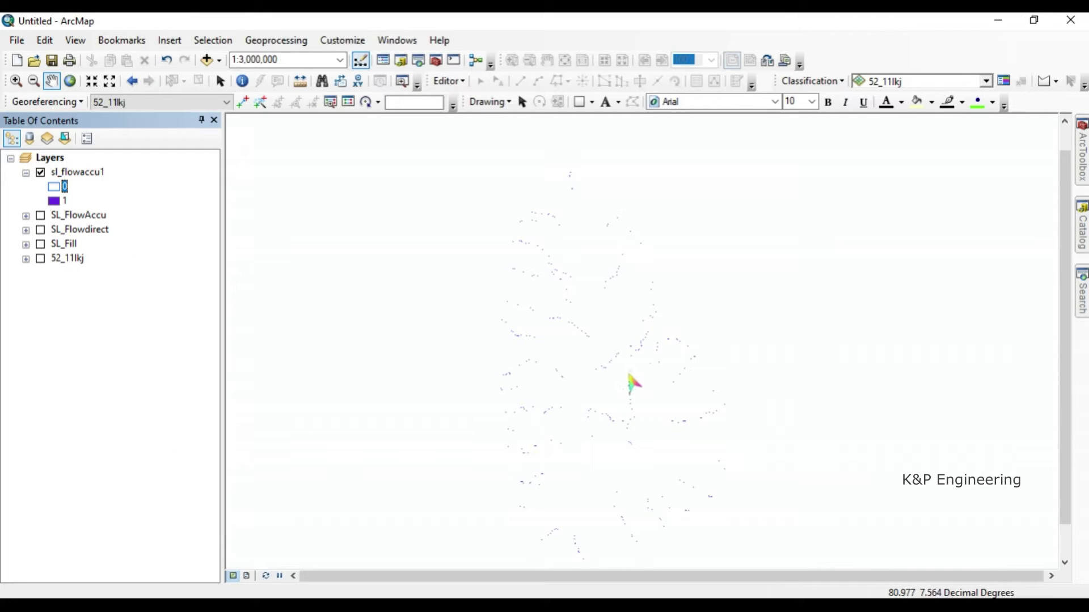
pyautogui.scroll(5, 594, 339)
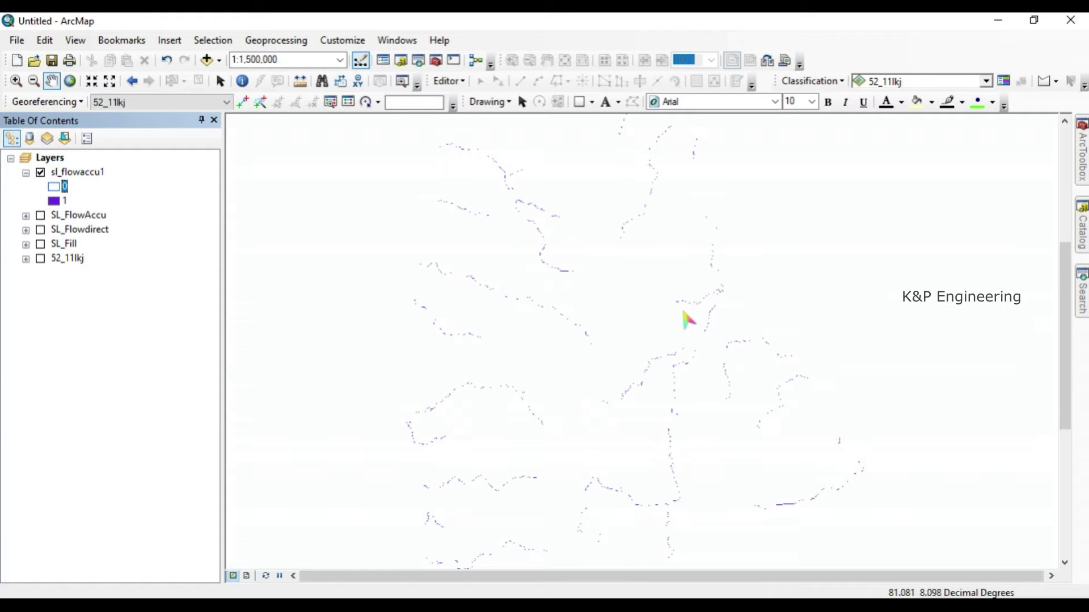
pyautogui.scroll(-5, 627, 440)
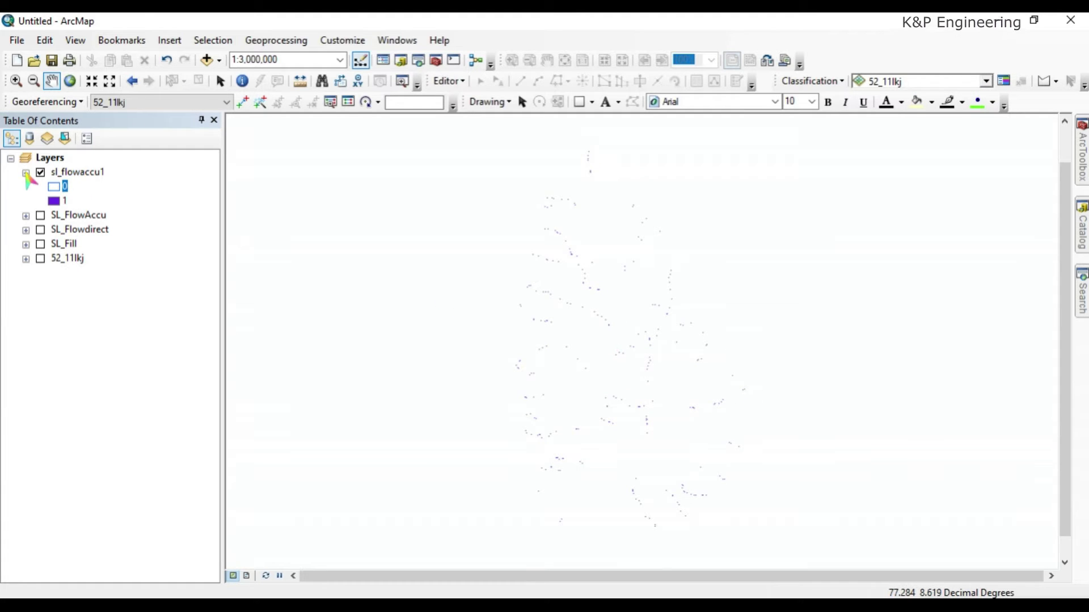
# Run the Raster Calculator with "SL_FlowAccu" > 1000, saving the output raster as sl_flowaccu2 in the ArcGIS files folder
pyautogui.click(1082, 153)
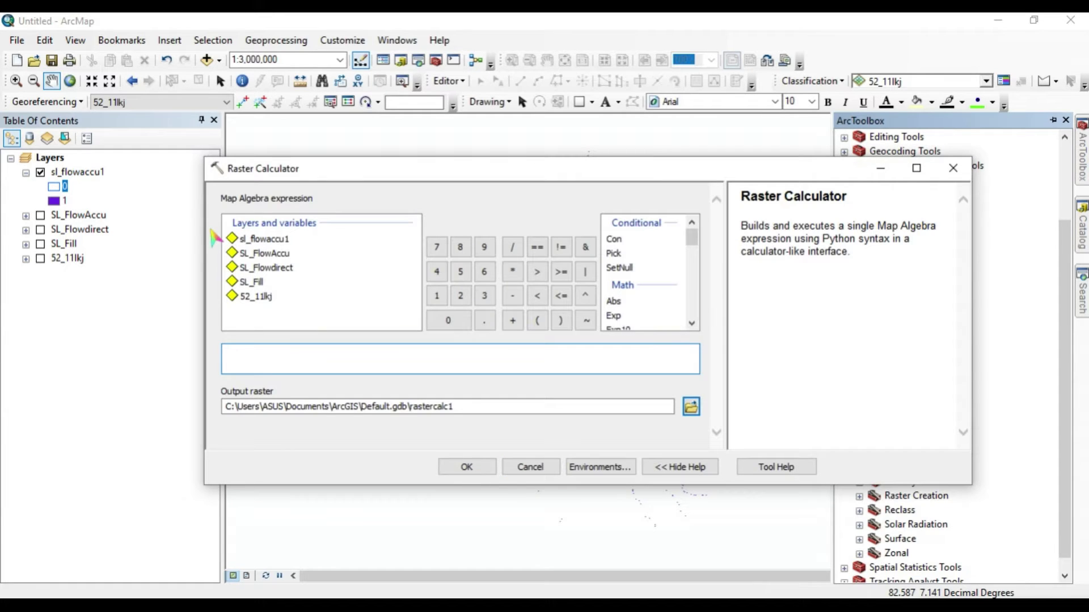
pyautogui.doubleClick(277, 254)
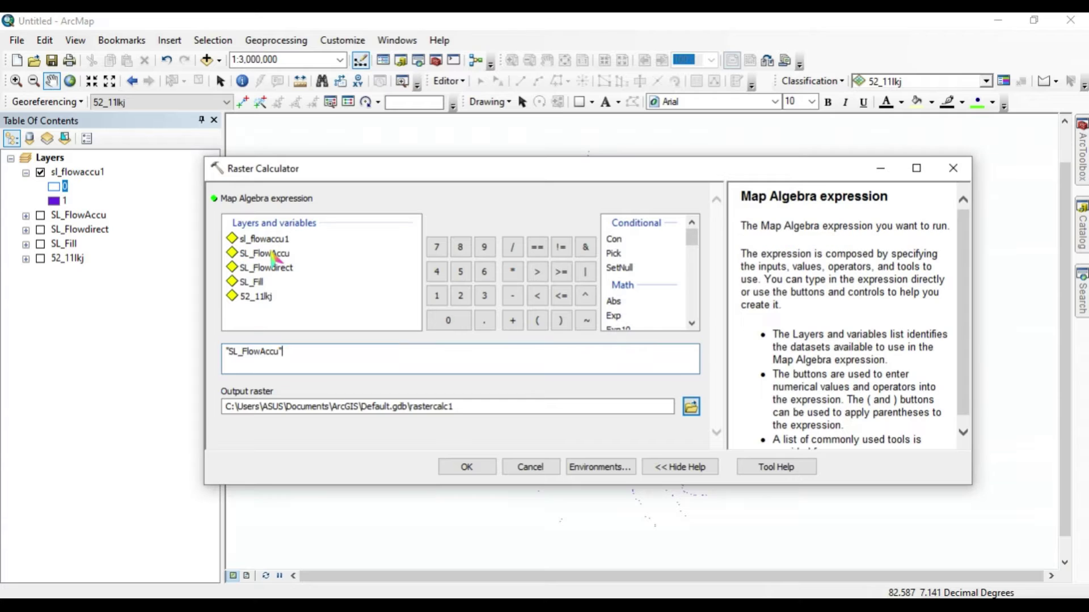
pyautogui.click(537, 272)
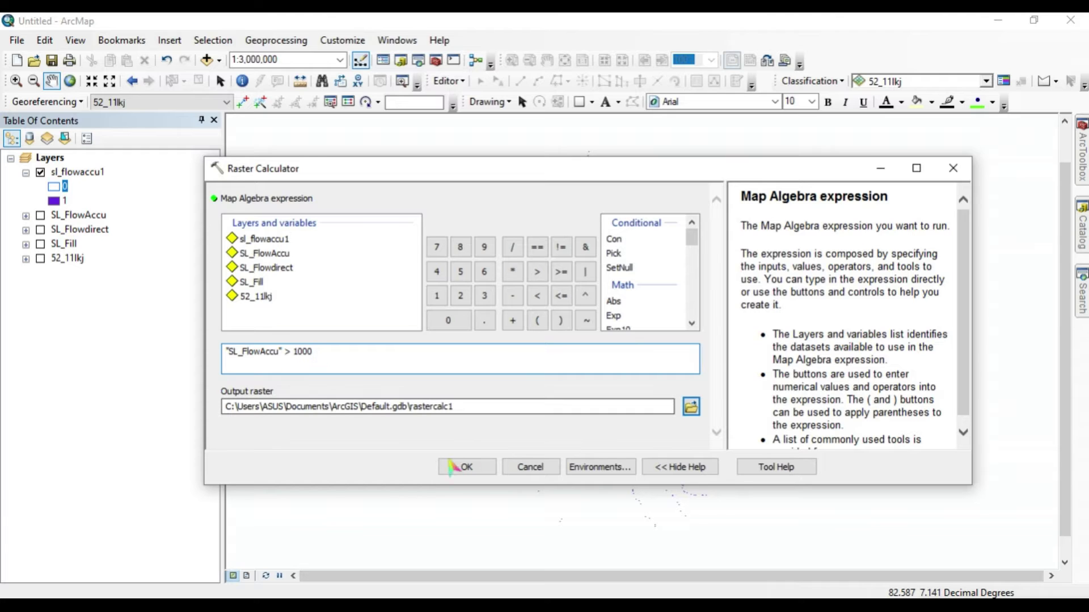
pyautogui.click(690, 407)
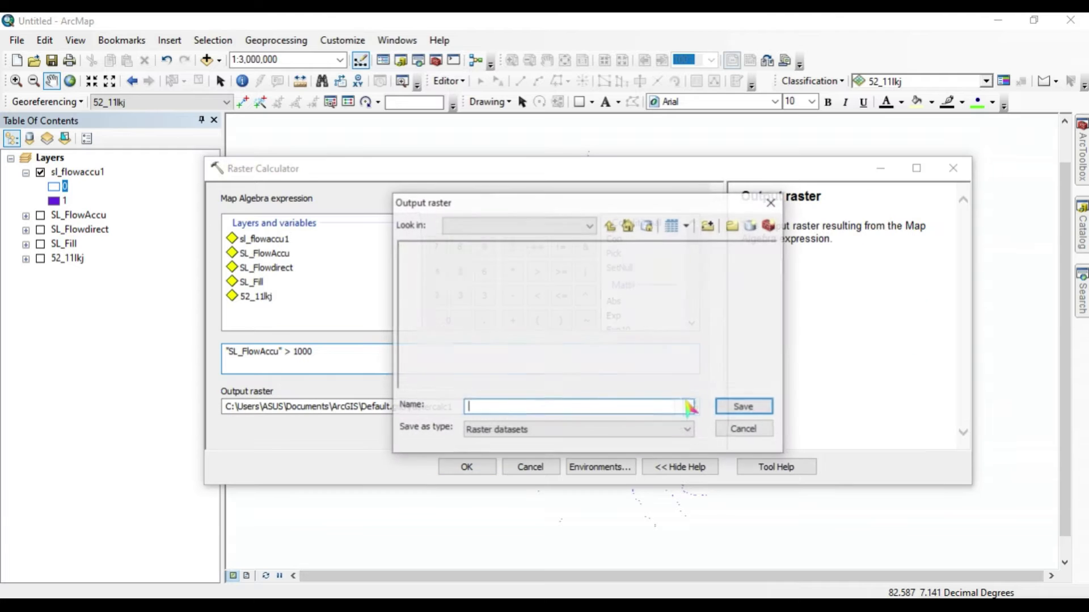
pyautogui.click(458, 276)
pyautogui.click(527, 409)
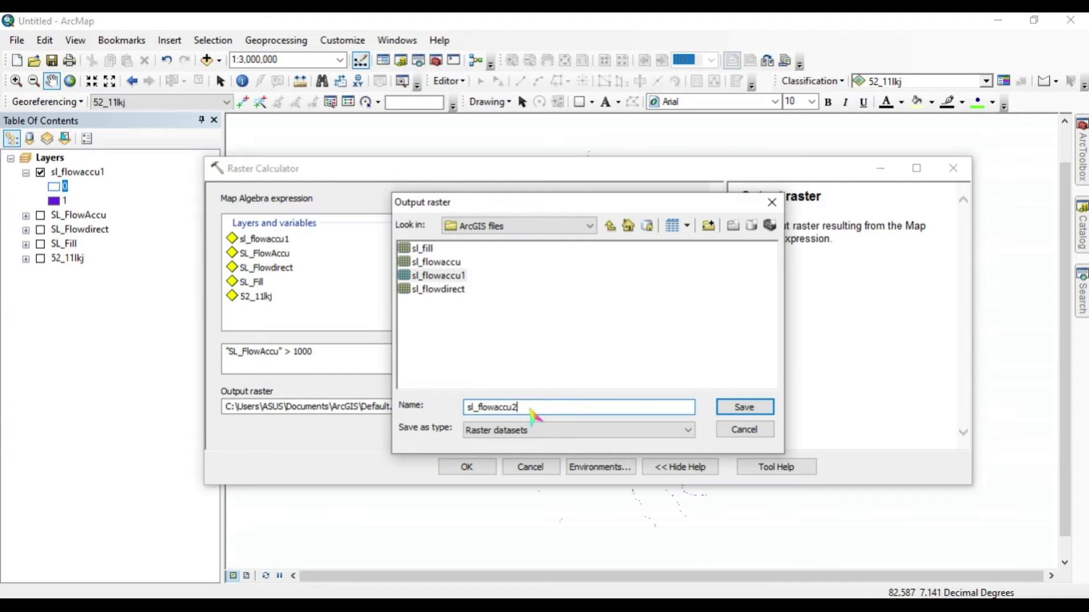
pyautogui.click(737, 408)
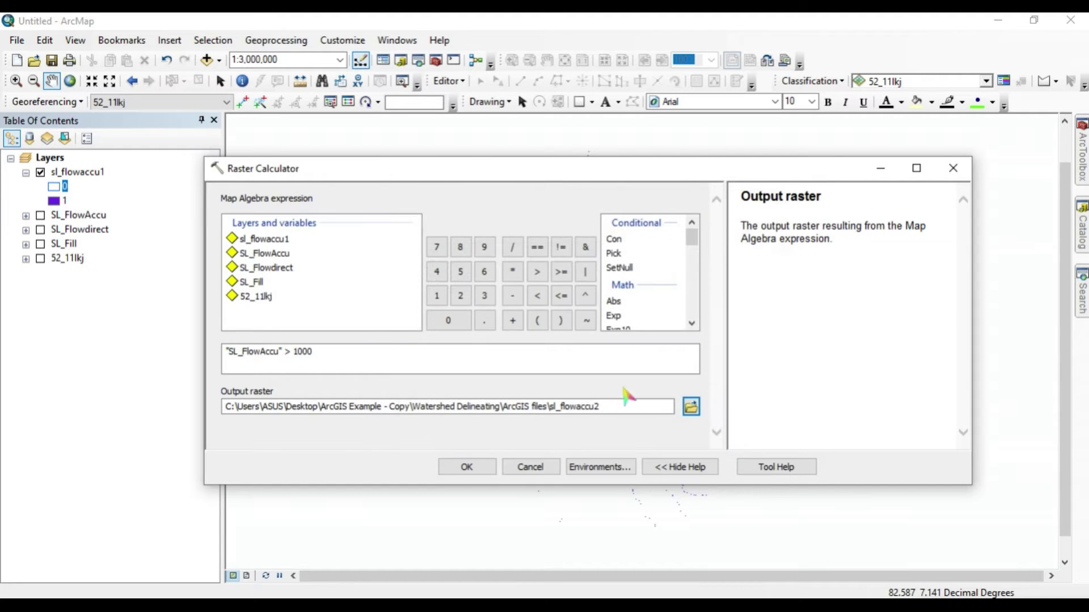
pyautogui.click(467, 467)
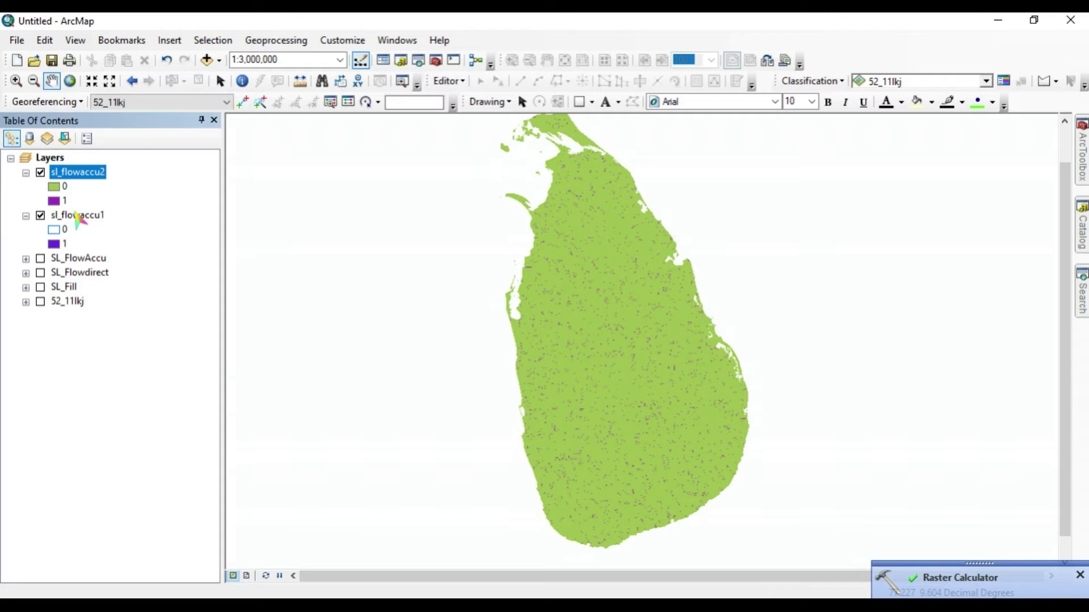
# Collapse and hide sl_flowaccu1, and give class 0 of sl_flowaccu2 no fill color and a Mars Red outline
pyautogui.click(26, 216)
pyautogui.click(45, 215)
pyautogui.click(53, 187)
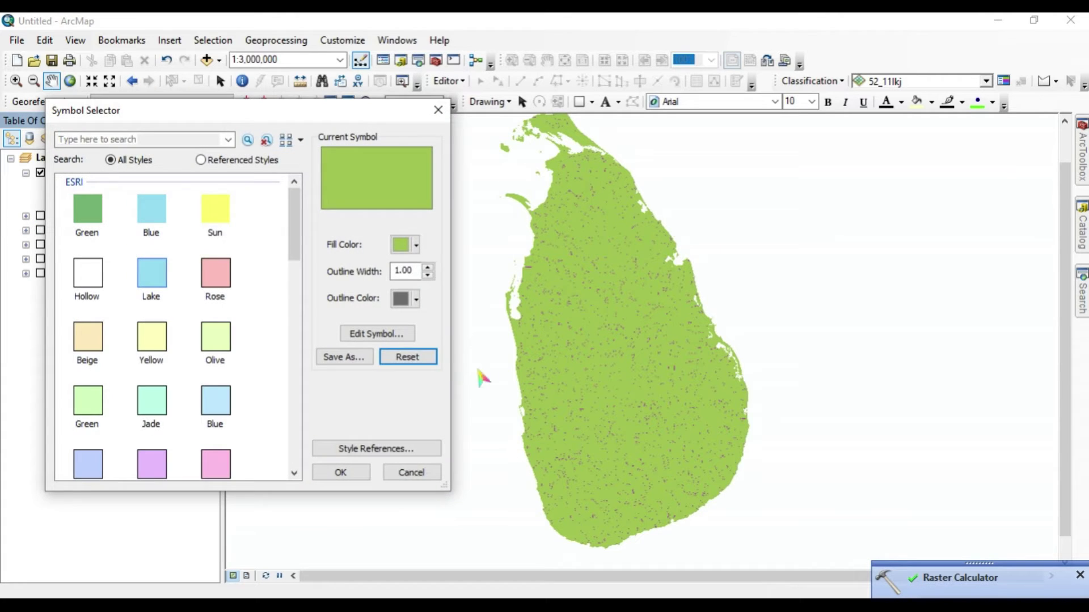
pyautogui.click(414, 245)
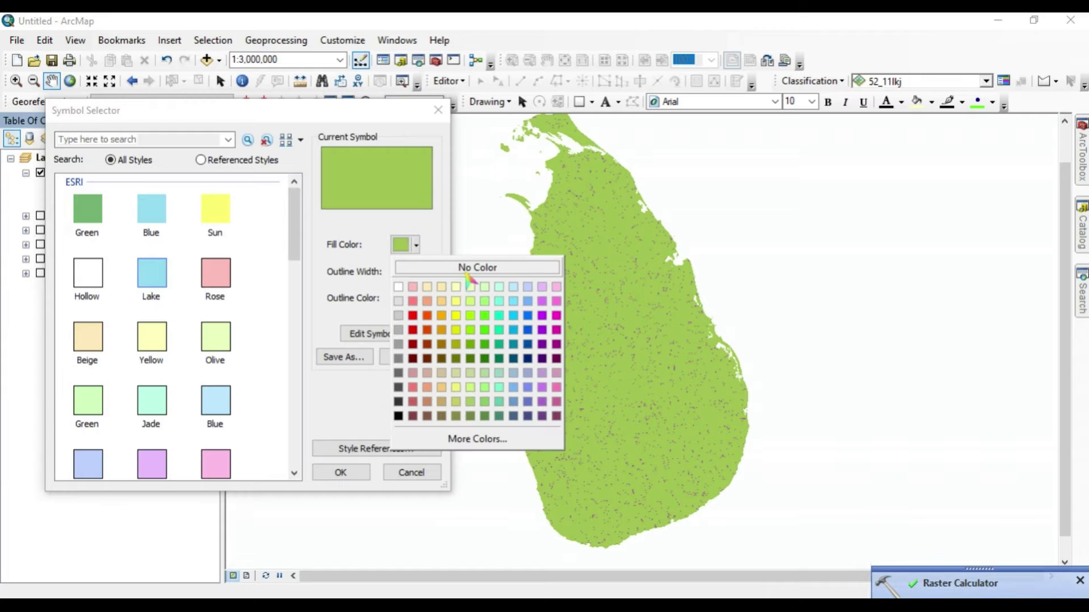
pyautogui.click(467, 271)
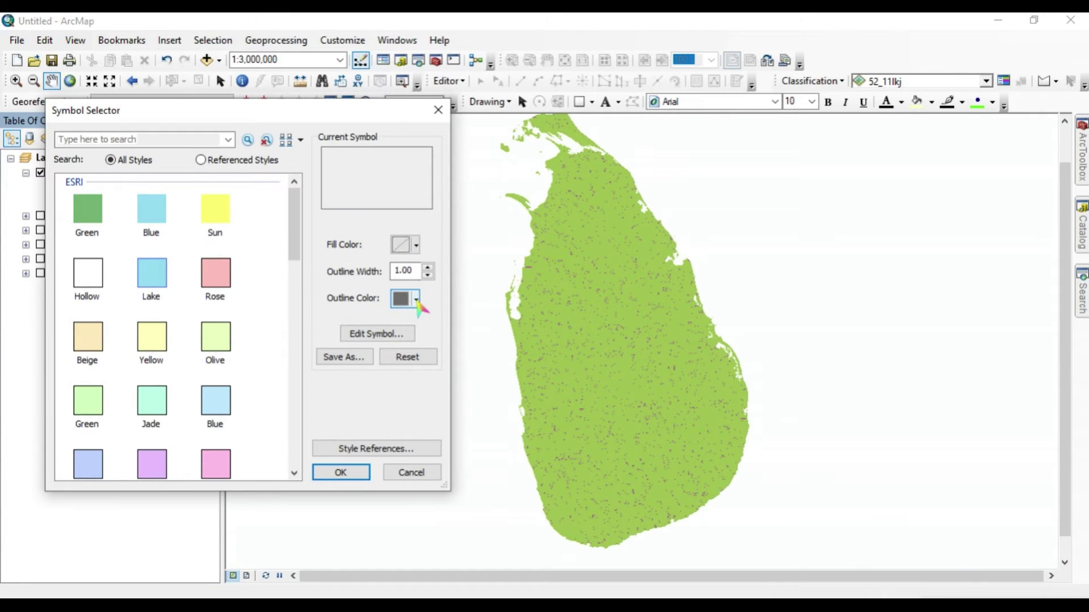
pyautogui.click(417, 302)
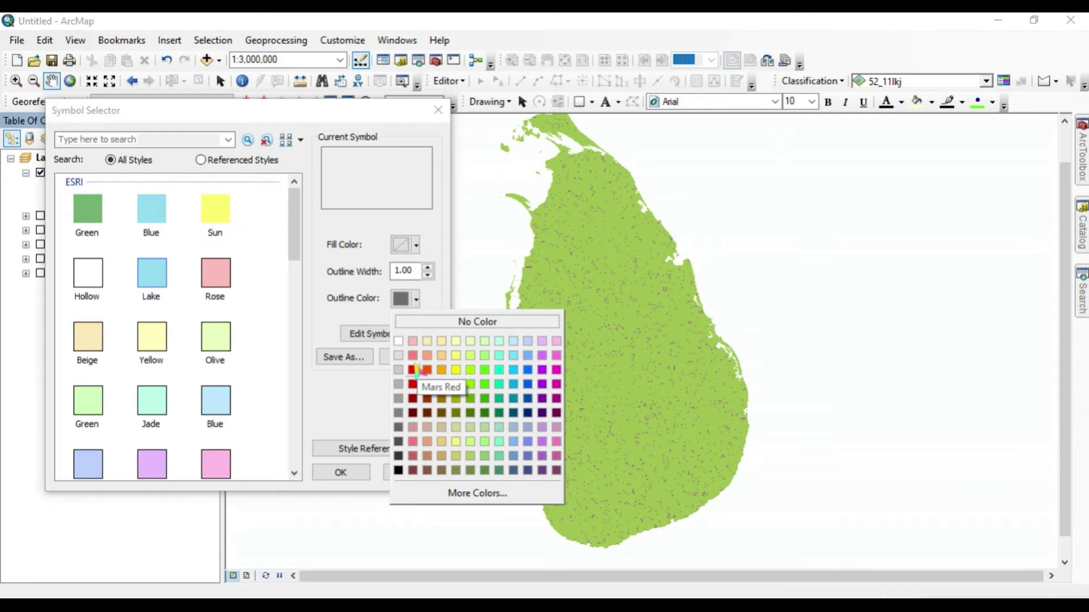
pyautogui.click(414, 370)
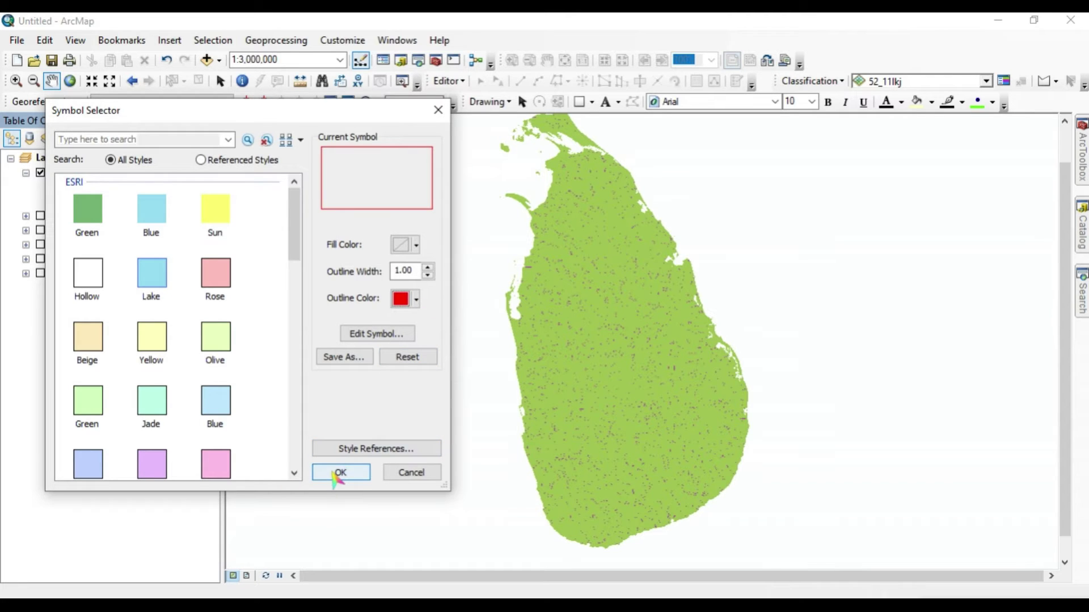
pyautogui.click(341, 472)
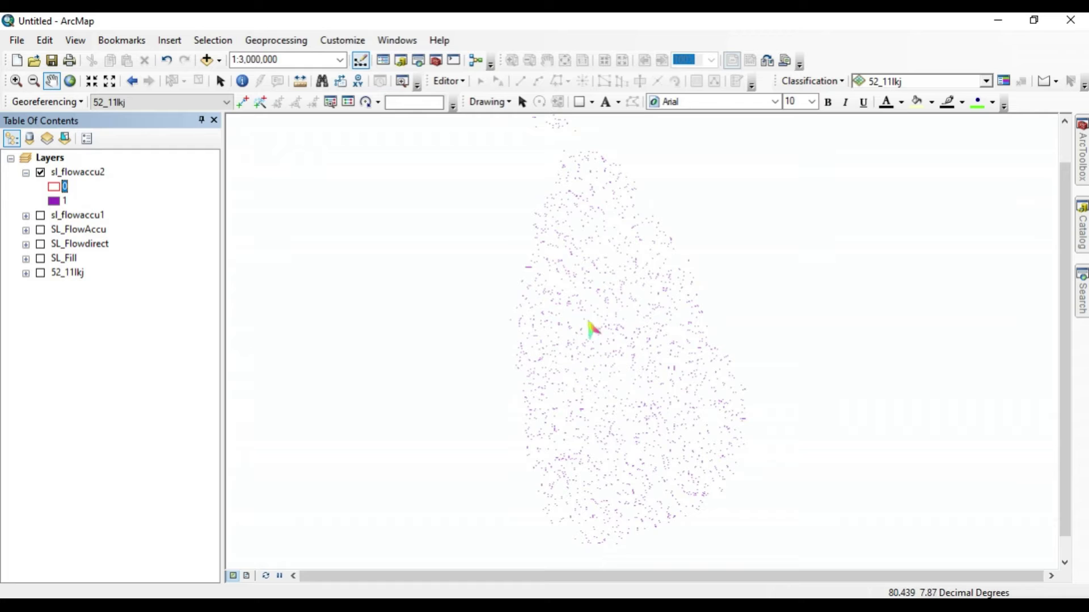
# Compare the stream density of sl_flowaccu2 and sl_flowaccu1 by toggling their visibility over the northern part of the island
pyautogui.scroll(5, 624, 252)
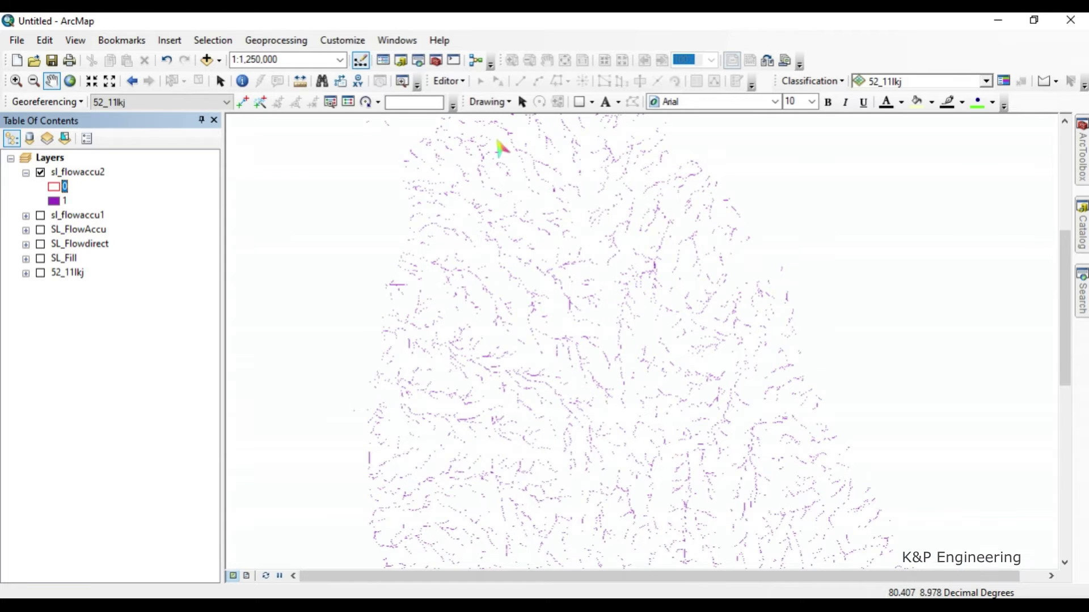
pyautogui.scroll(2, 792, 360)
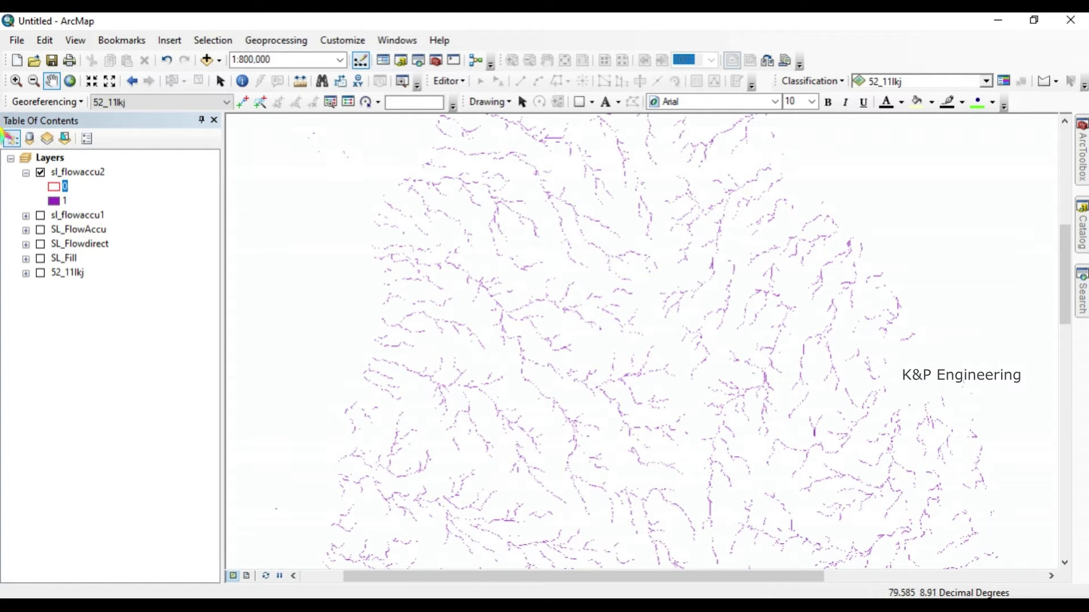
pyautogui.click(40, 173)
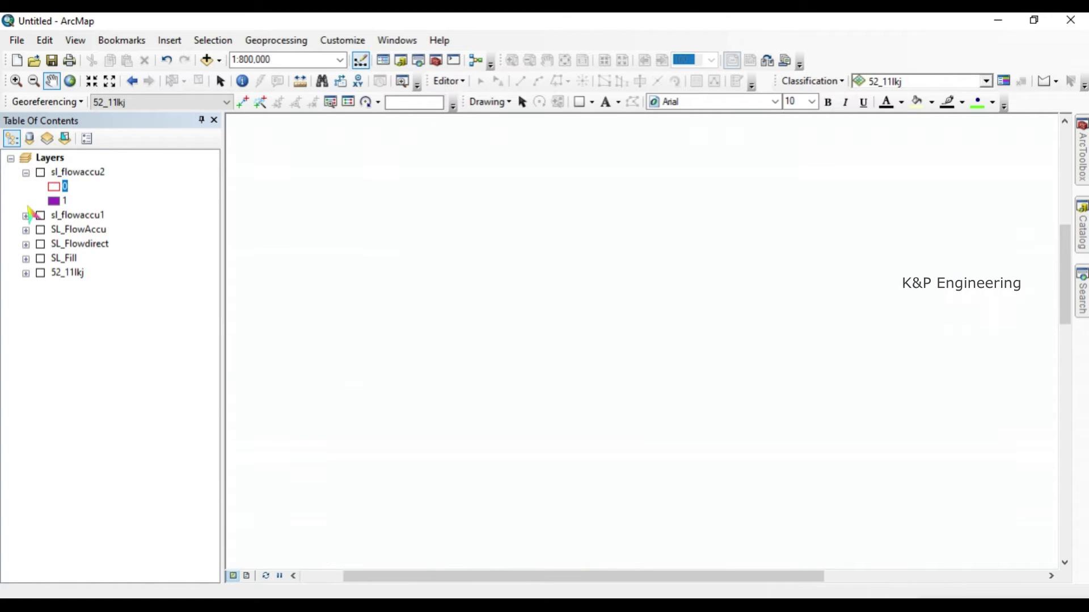
pyautogui.click(41, 216)
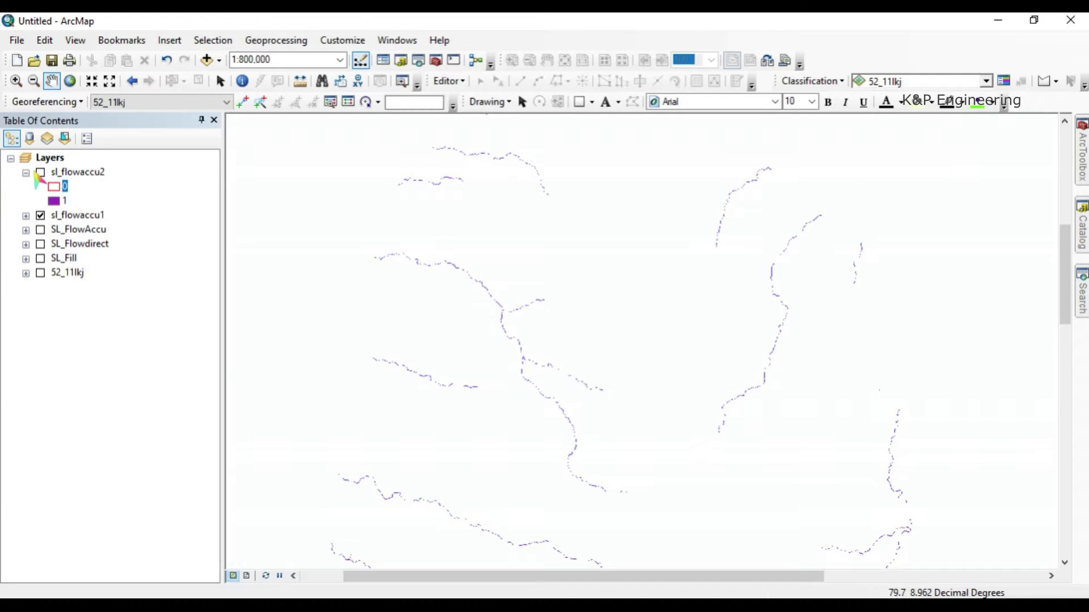
pyautogui.click(40, 173)
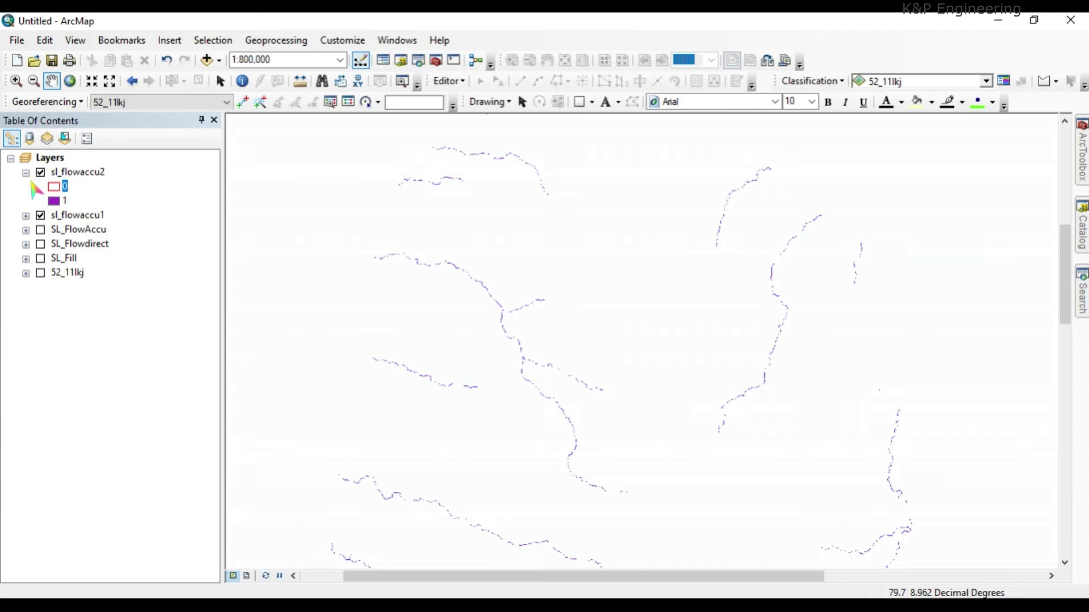
pyautogui.click(41, 216)
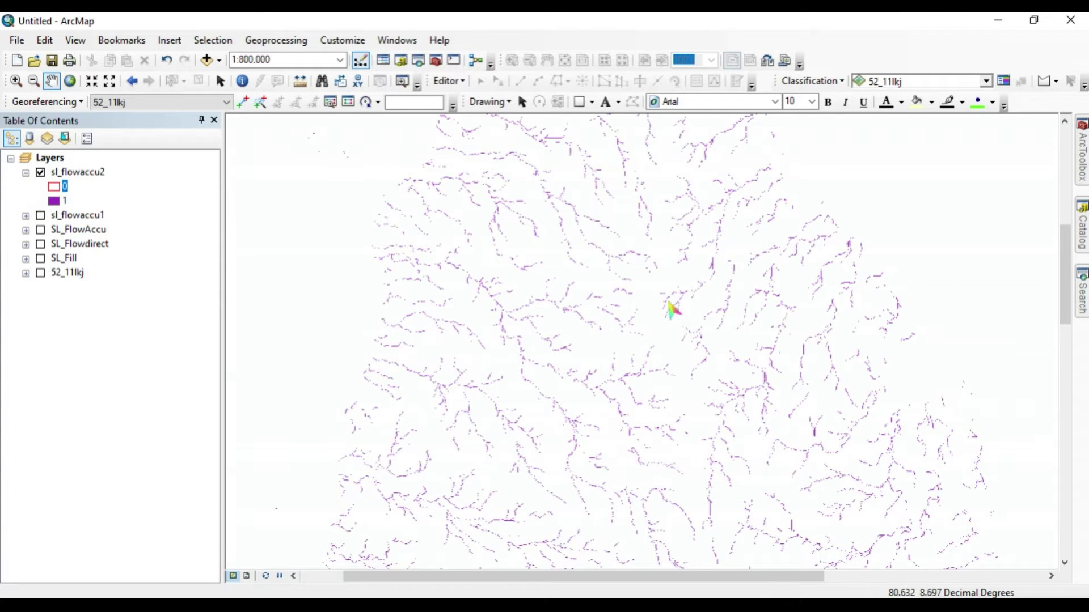
pyautogui.scroll(2, 649, 335)
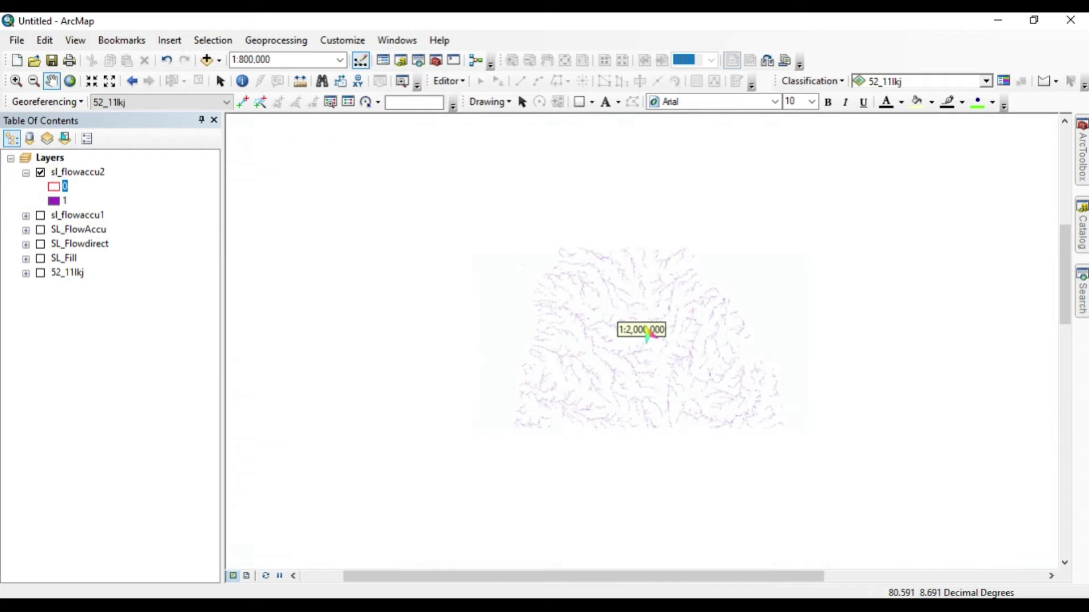
pyautogui.scroll(1, 647, 334)
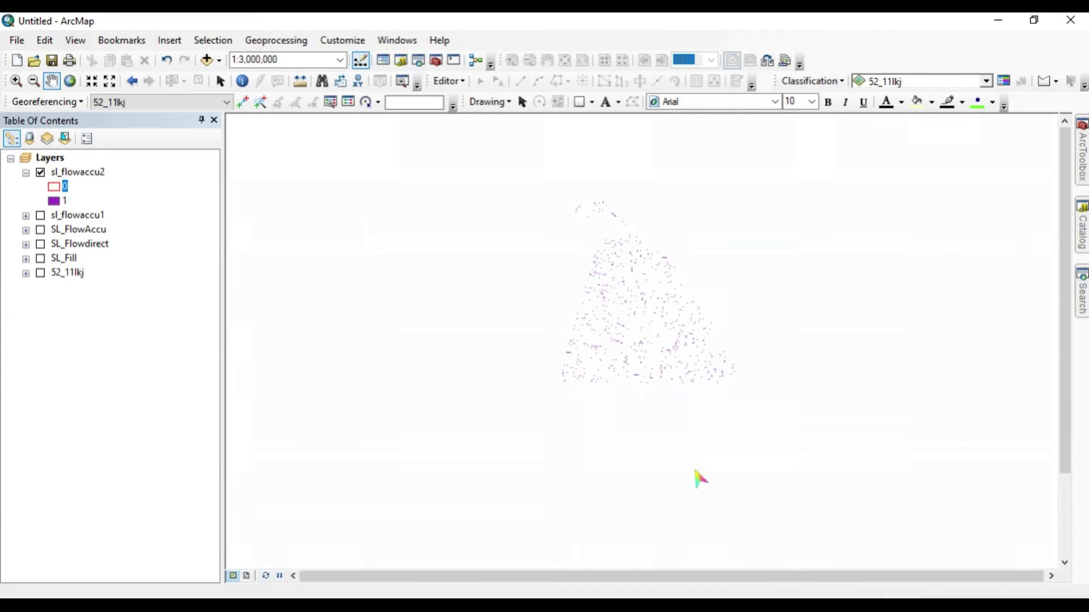
pyautogui.moveTo(688, 461); pyautogui.dragTo(680, 417)
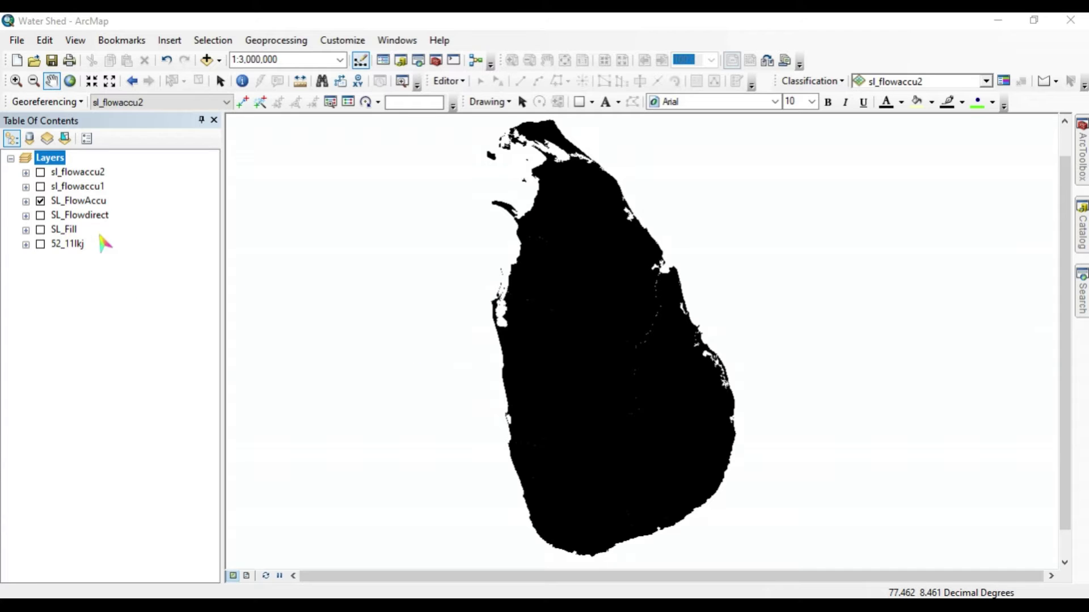
# Expand SL_FlowAccu and switch its symbology from Stretched to Classified
pyautogui.click(26, 201)
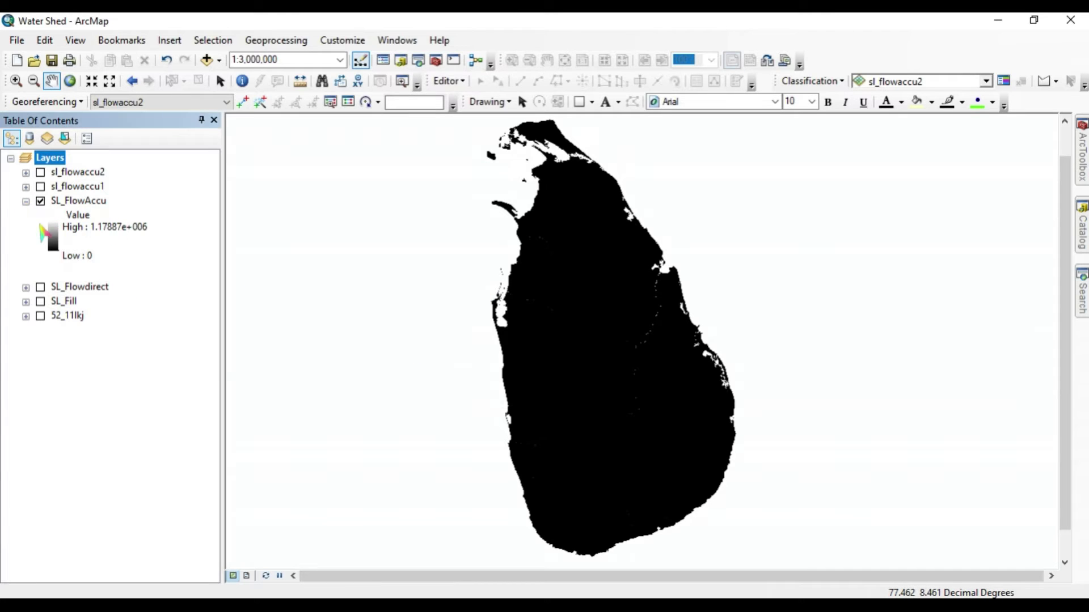
pyautogui.click(96, 228)
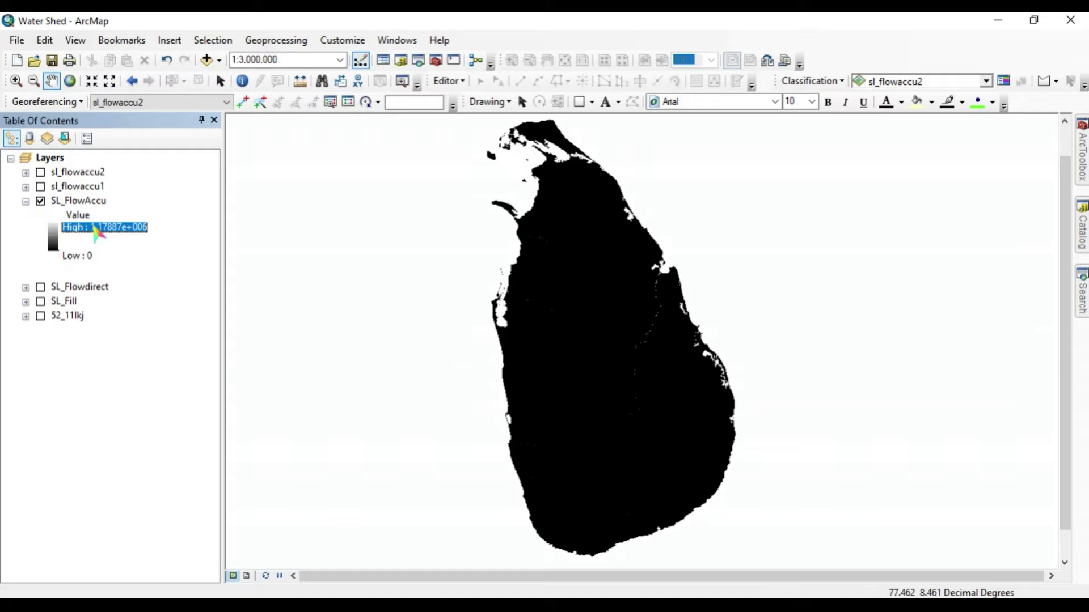
pyautogui.doubleClick(97, 229)
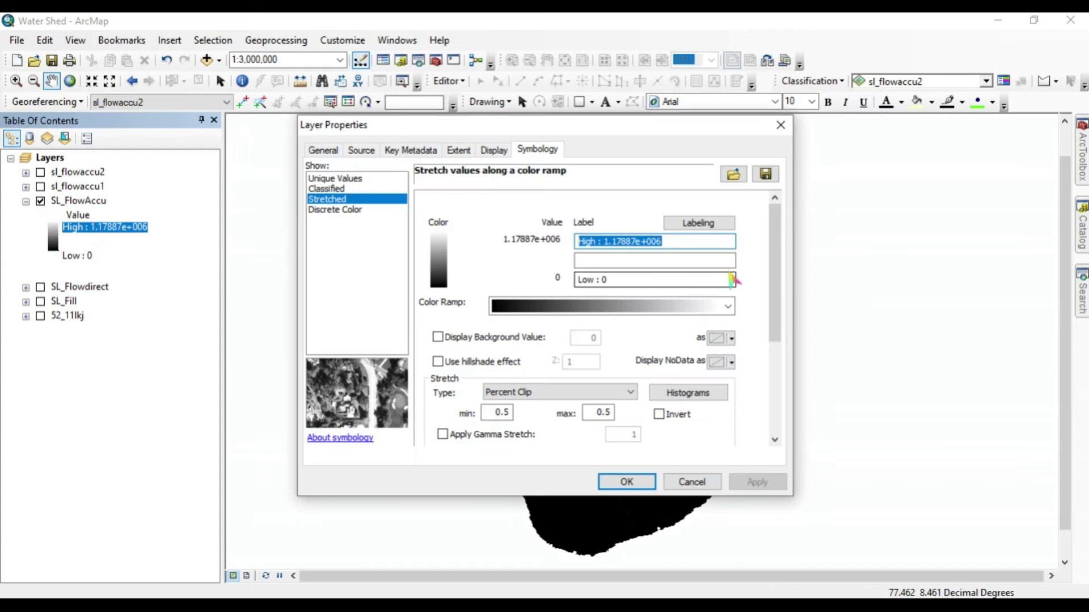
pyautogui.click(324, 189)
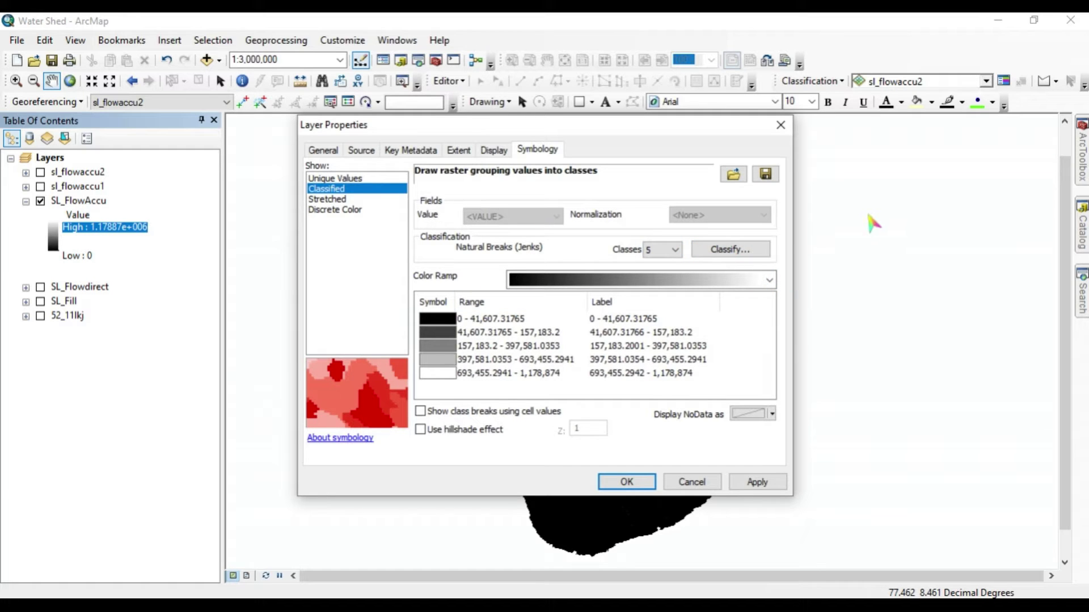
# Classify the SL_FlowAccu values with the Equal Interval method into 2 classes
pyautogui.click(744, 250)
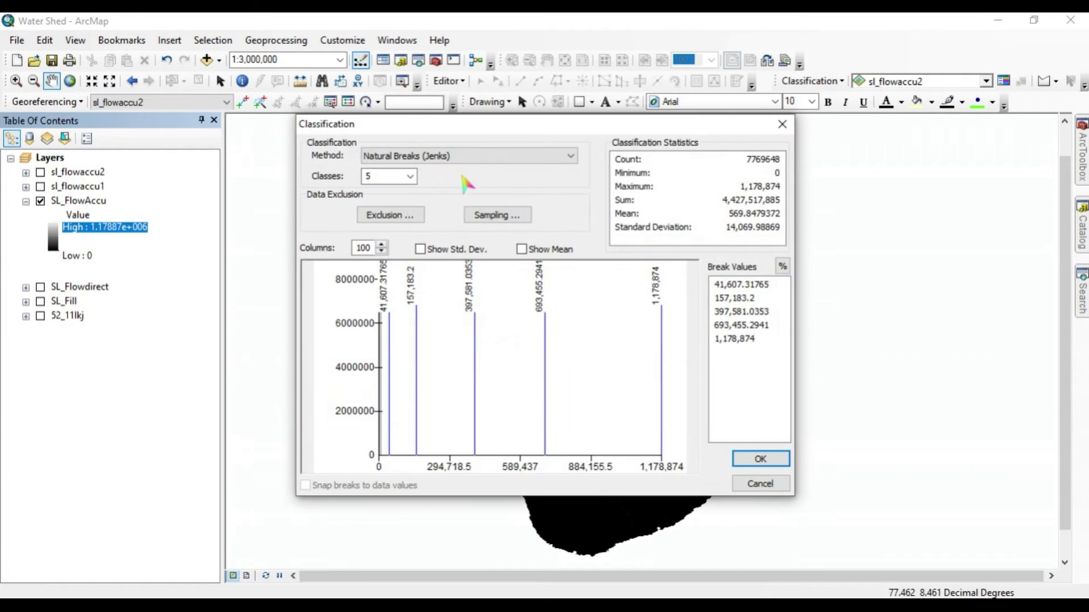
pyautogui.click(469, 155)
pyautogui.click(386, 167)
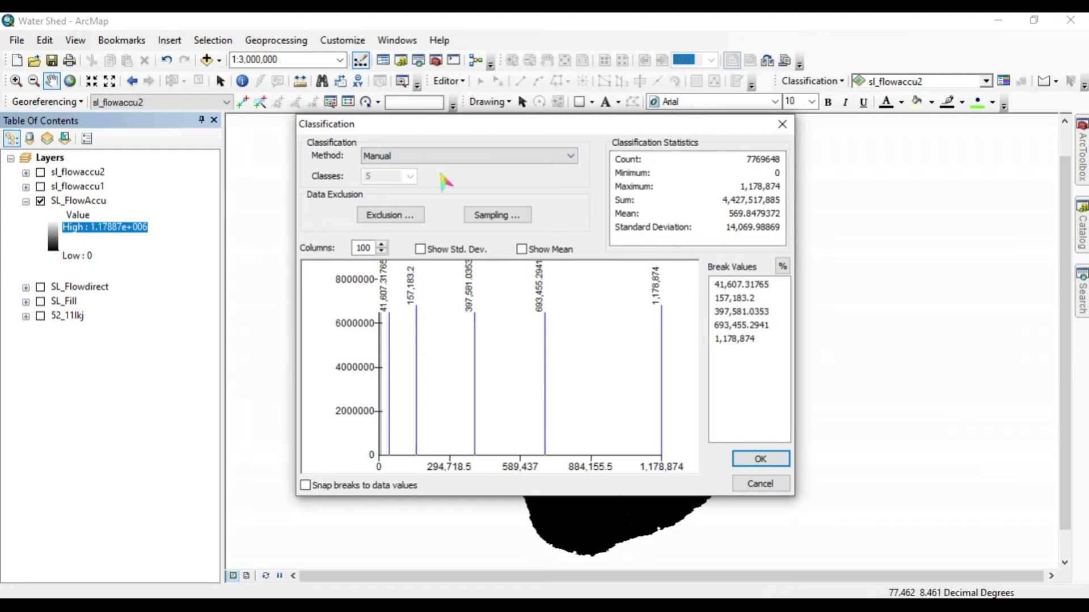
pyautogui.click(461, 154)
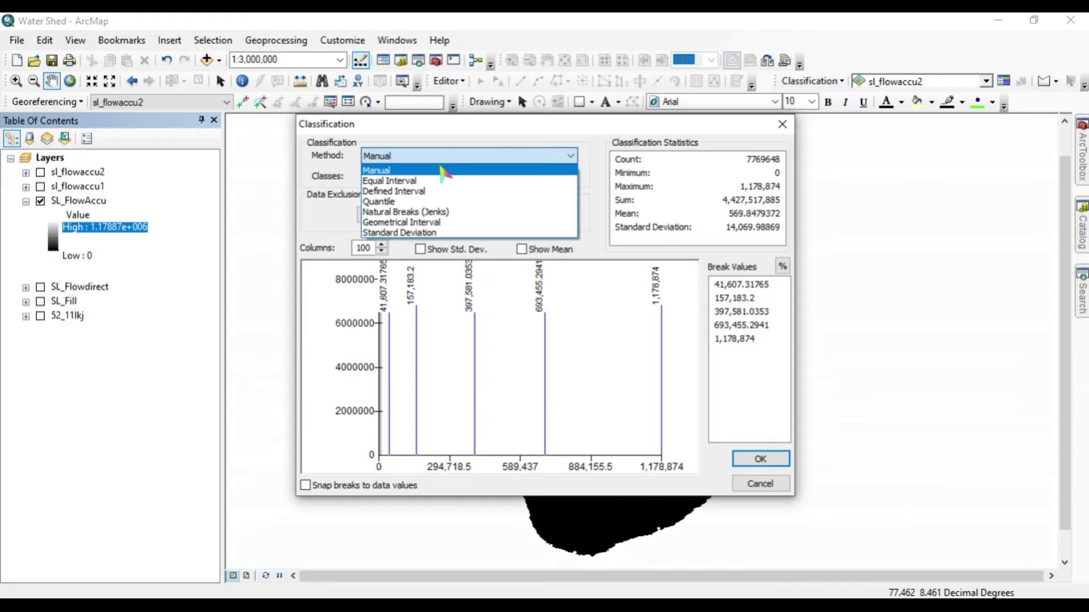
pyautogui.click(422, 182)
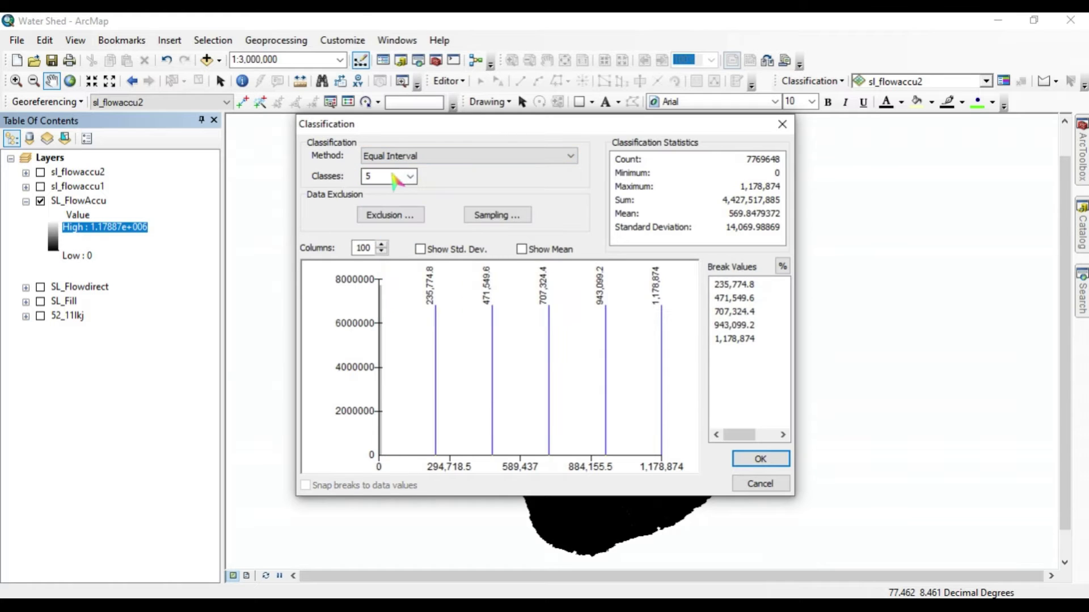
pyautogui.write('2')
# Change the classification method to Manual, set the first break value to 10000, and apply the symbology to SL_FlowAccu
pyautogui.click(427, 158)
pyautogui.click(397, 169)
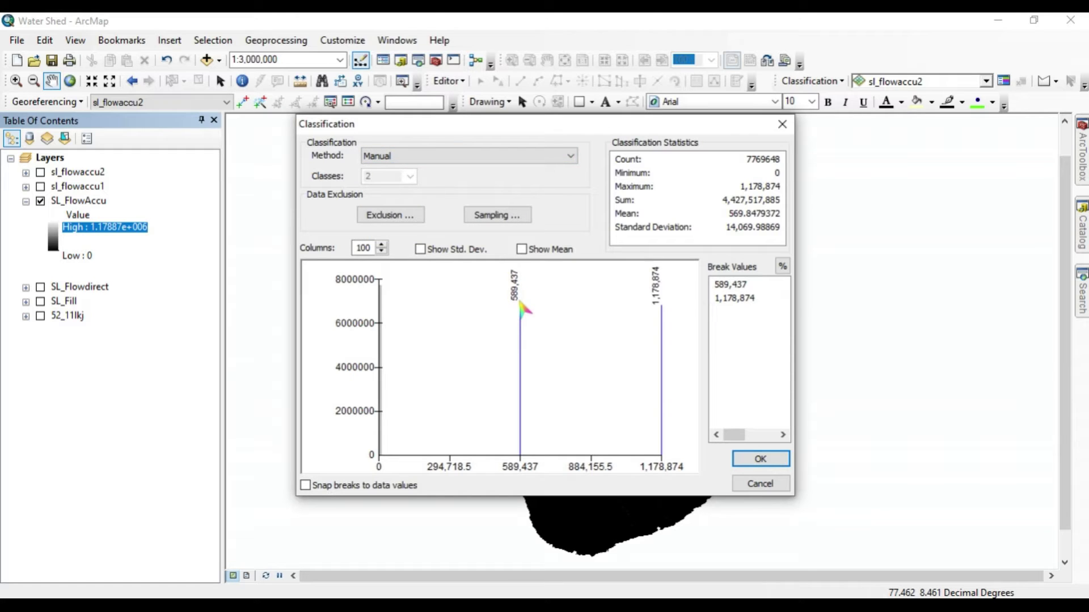
pyautogui.moveTo(520, 309); pyautogui.dragTo(519, 309)
pyautogui.click(742, 288)
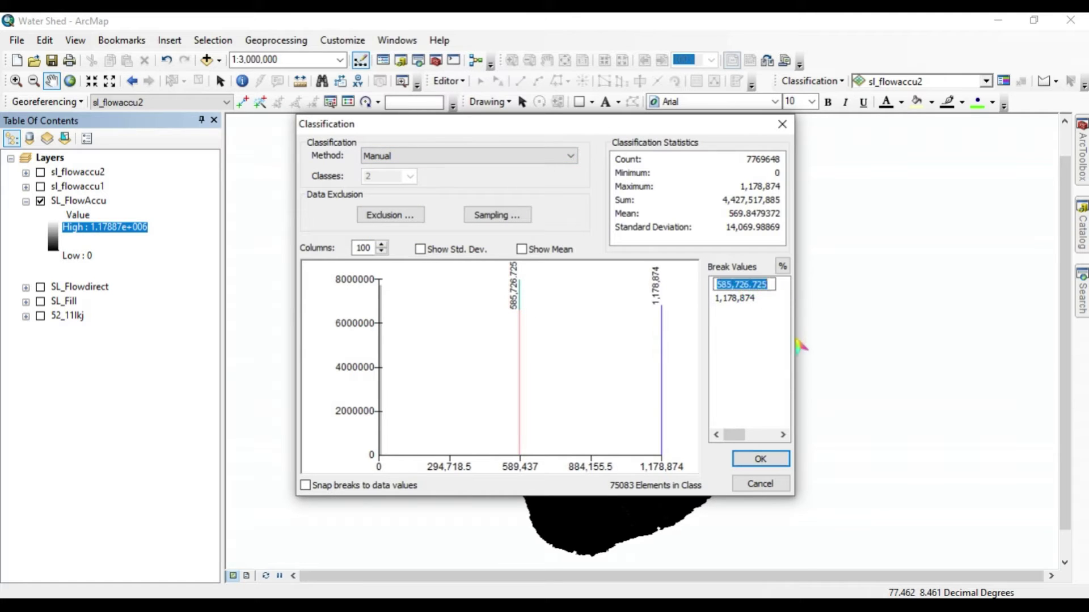
pyautogui.write('10000')
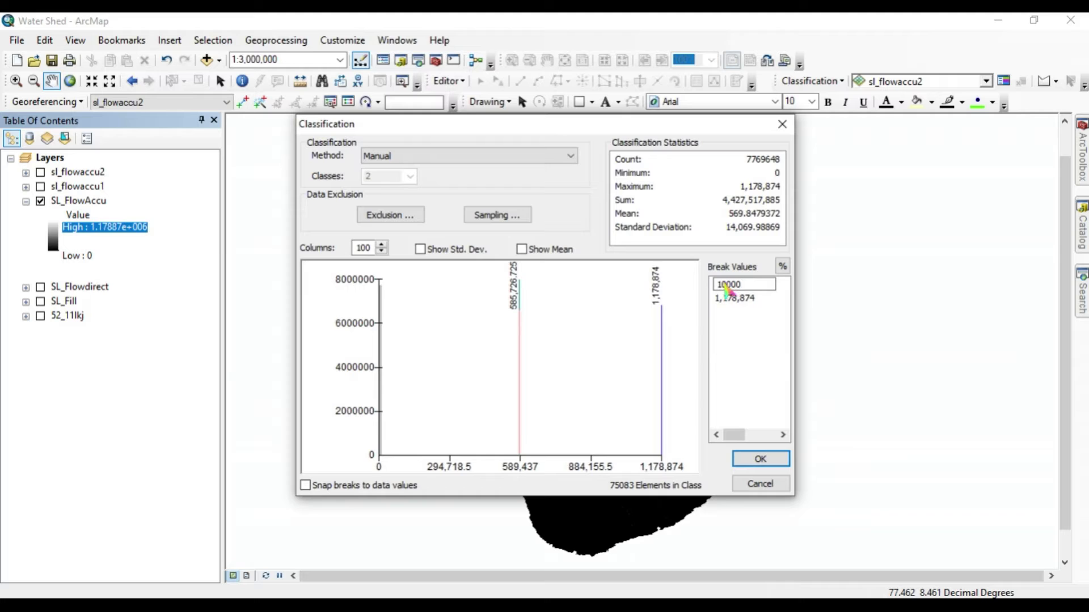
pyautogui.click(760, 459)
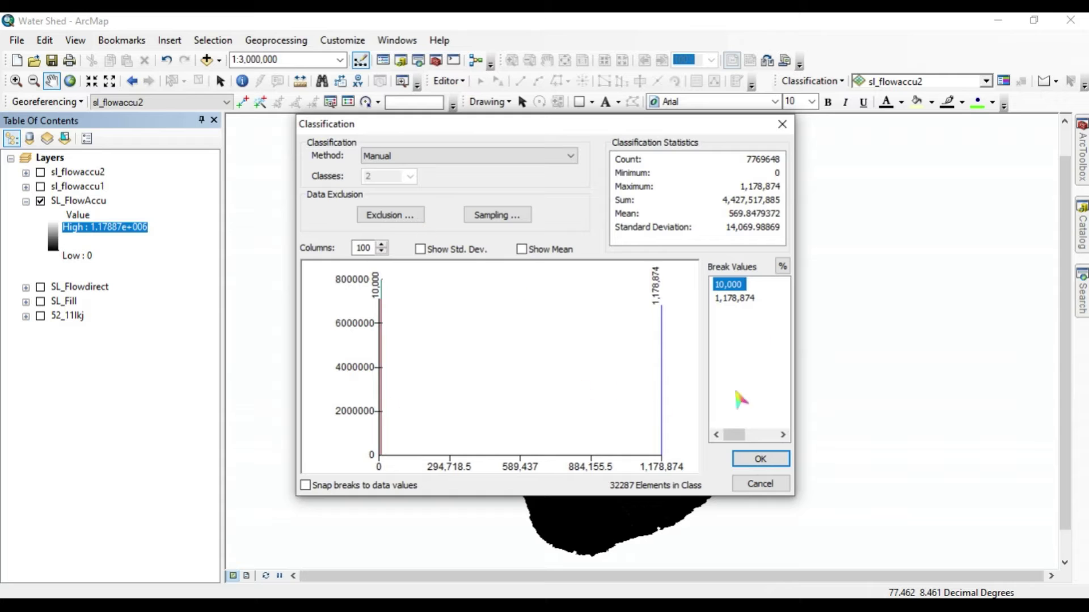
pyautogui.click(760, 458)
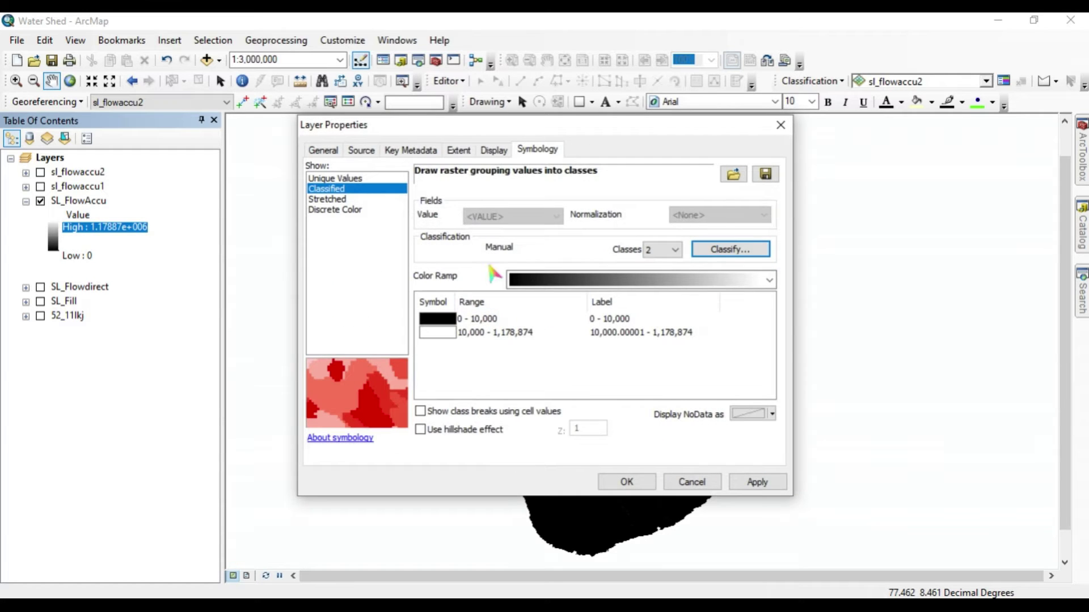
pyautogui.click(758, 481)
pyautogui.click(626, 481)
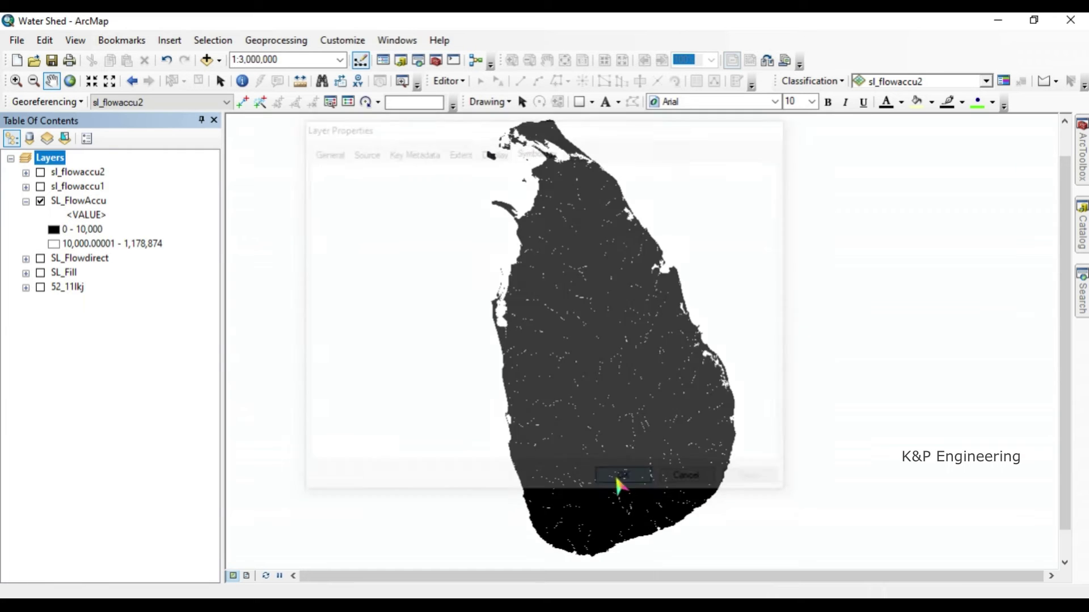
# Colour SL_FlowAccu's 0 - 10,000 class white and its 10,000 - 1,178,874 class bright blue, and apply the symbology
pyautogui.scroll(-2, 630, 307)
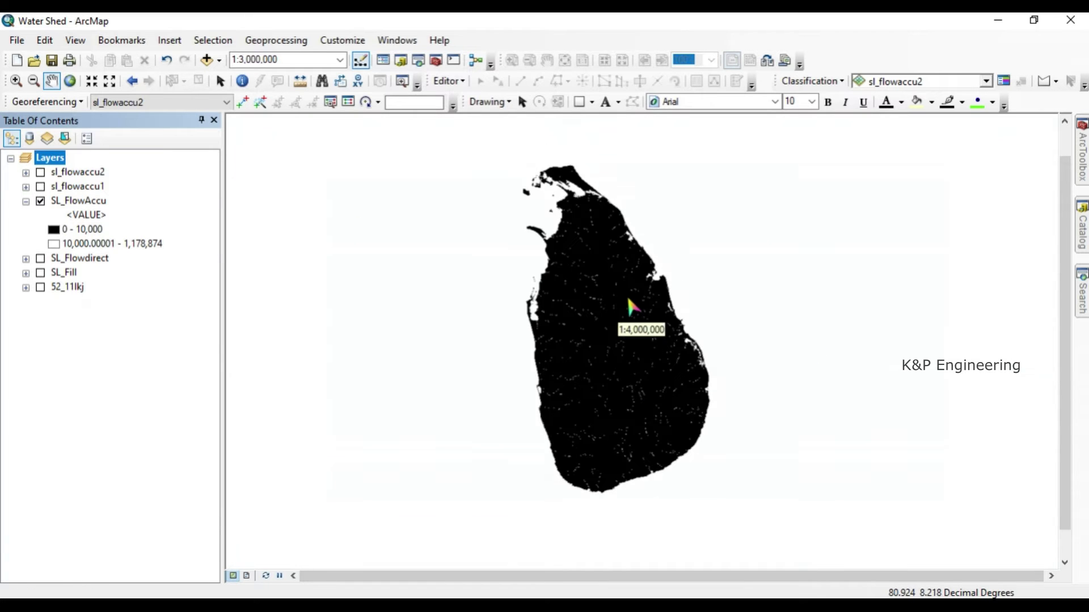
pyautogui.scroll(-1, 632, 310)
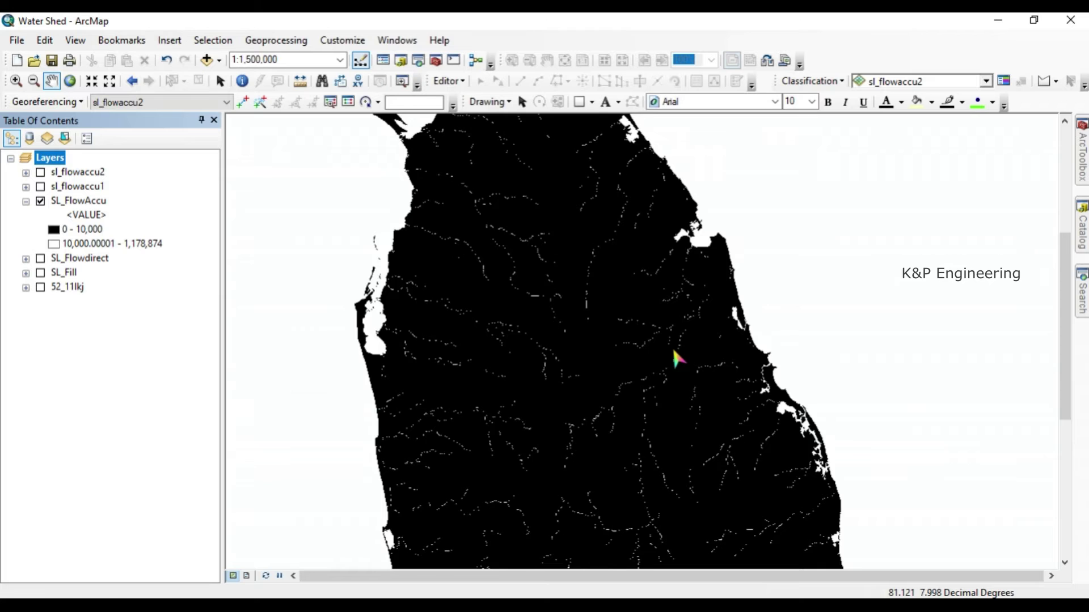
pyautogui.scroll(-1, 680, 348)
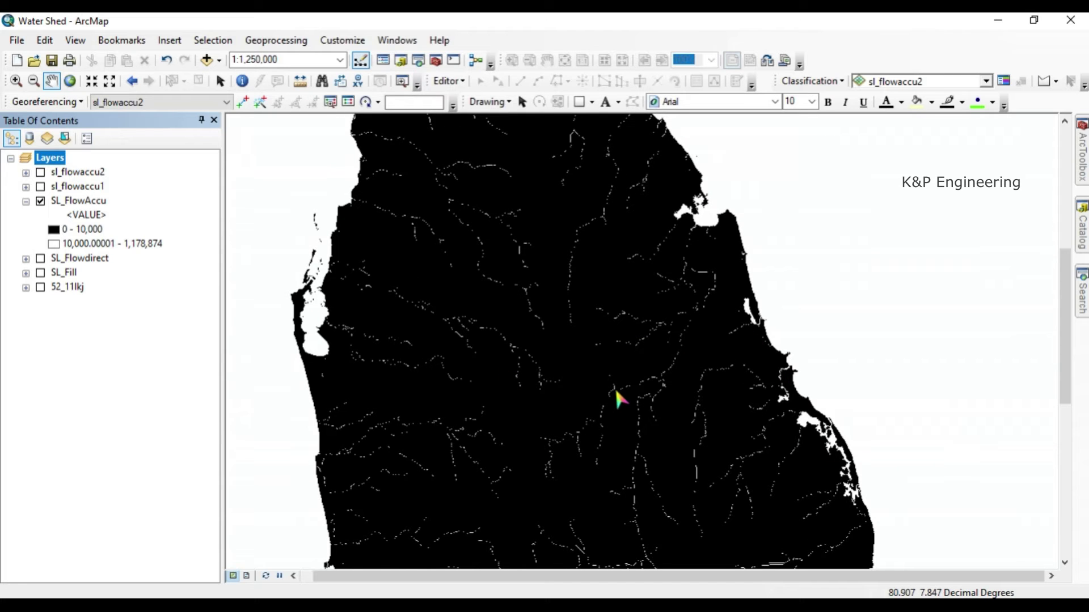
pyautogui.scroll(3, 616, 391)
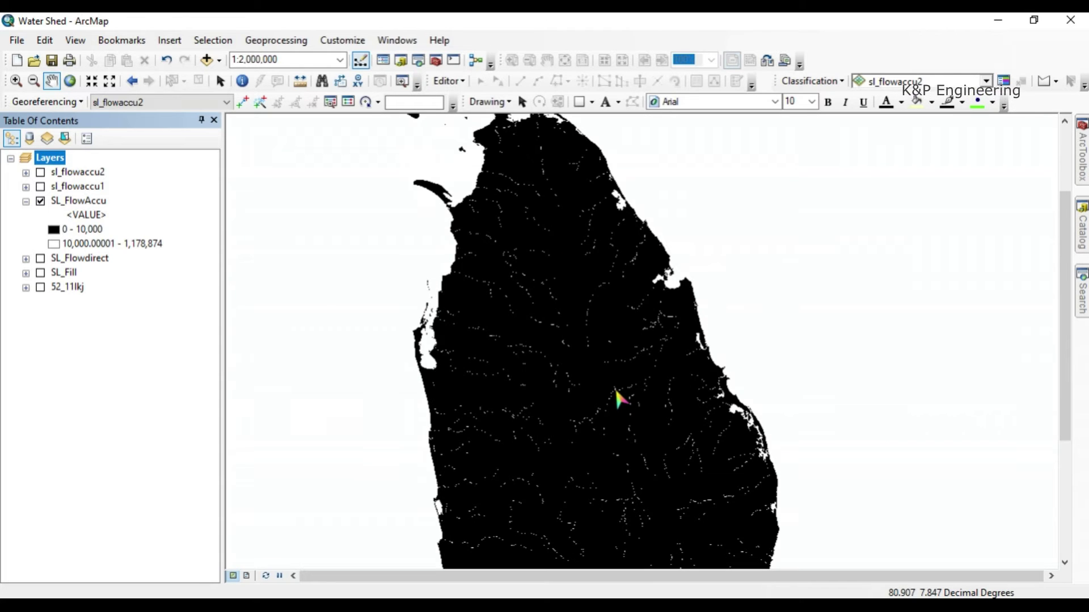
pyautogui.scroll(1, 614, 396)
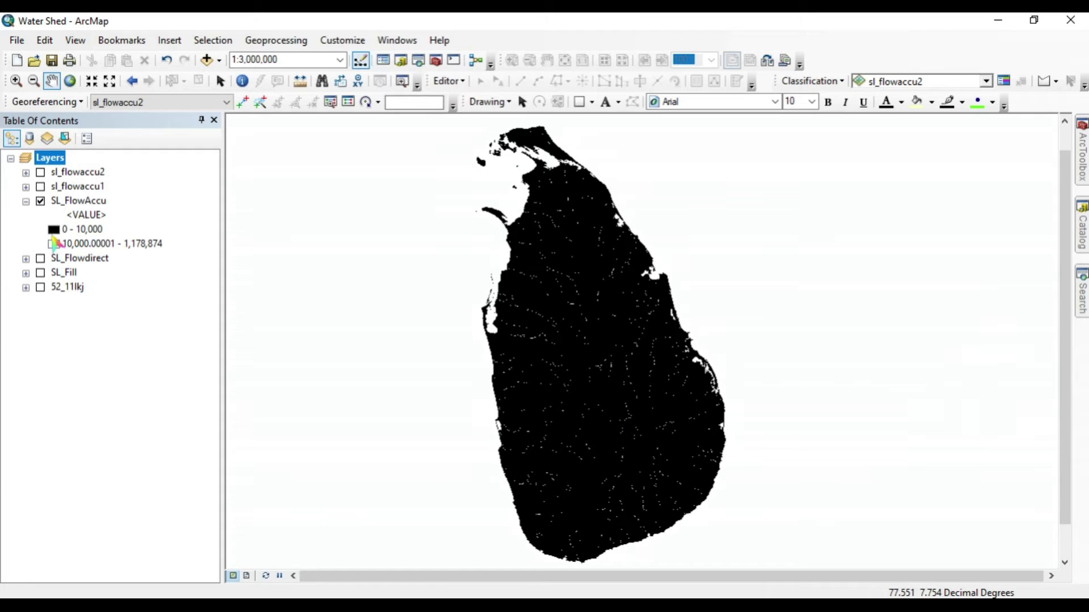
pyautogui.doubleClick(79, 231)
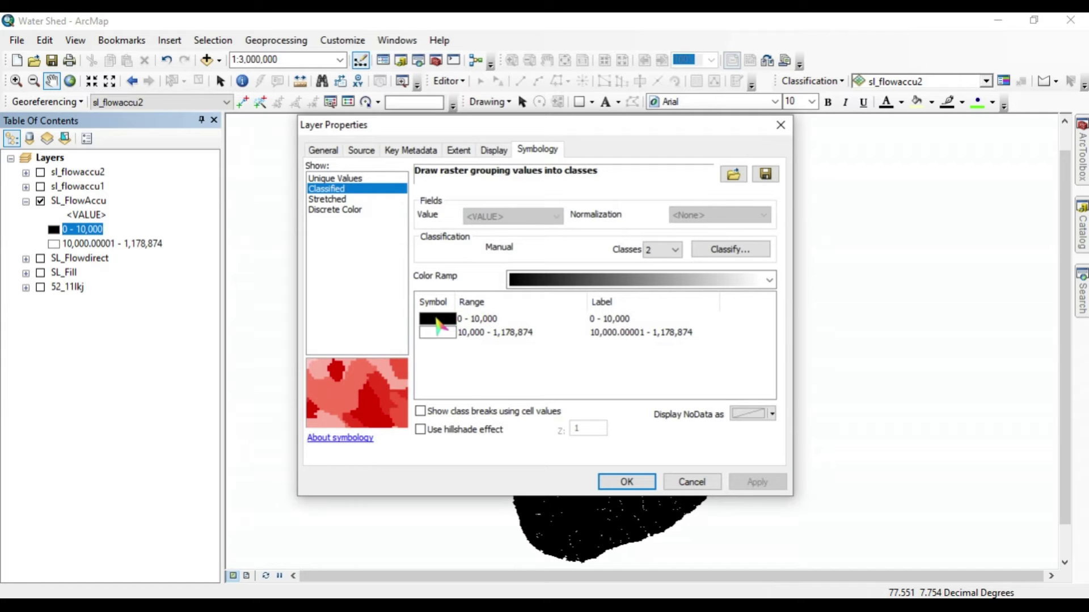
pyautogui.click(434, 319)
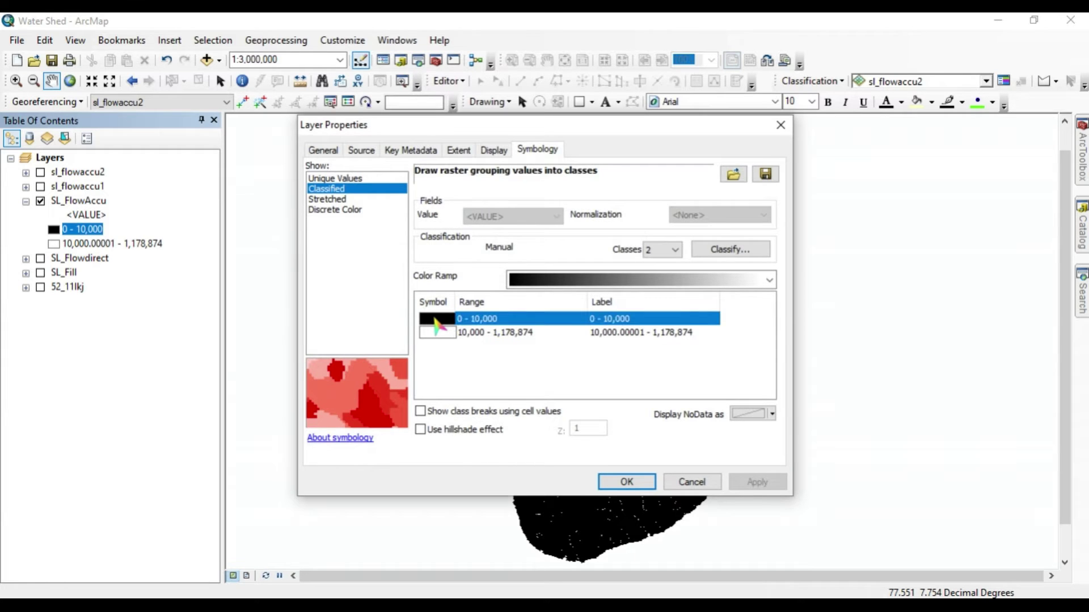
pyautogui.click(491, 334)
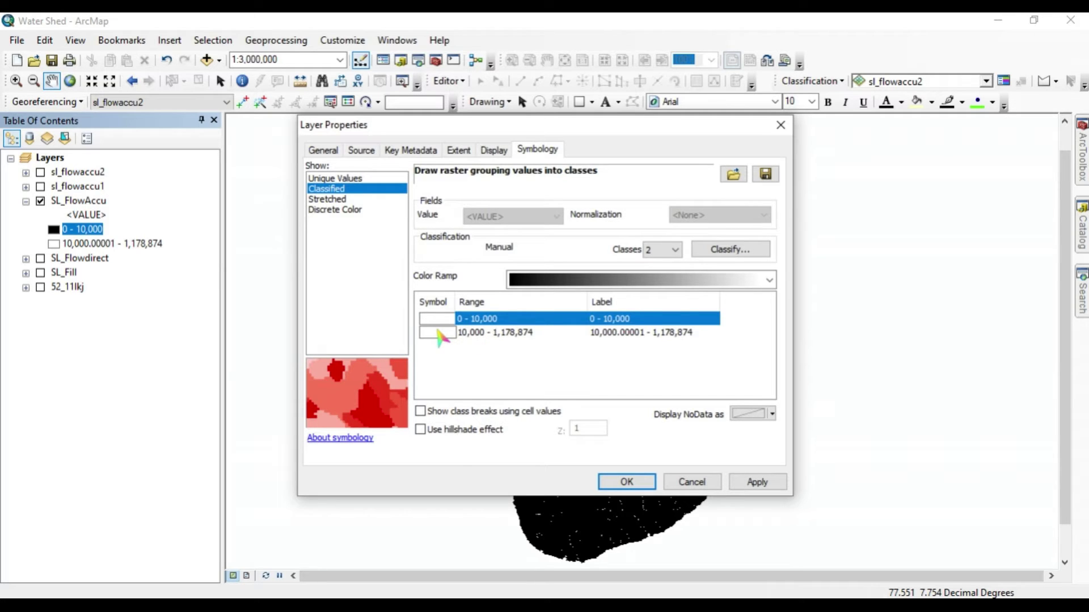
pyautogui.click(438, 333)
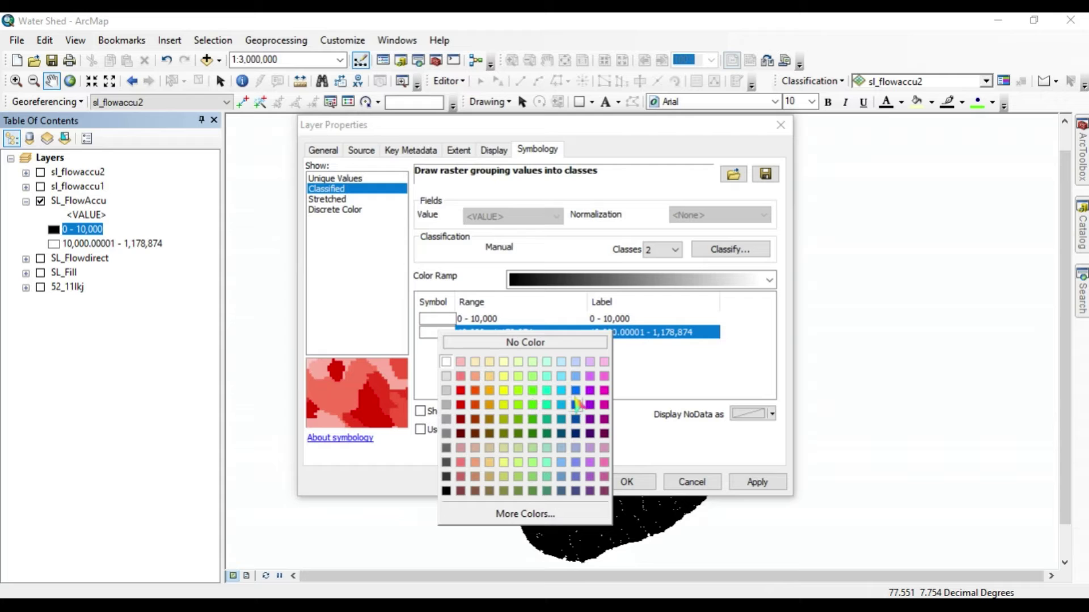
pyautogui.click(575, 391)
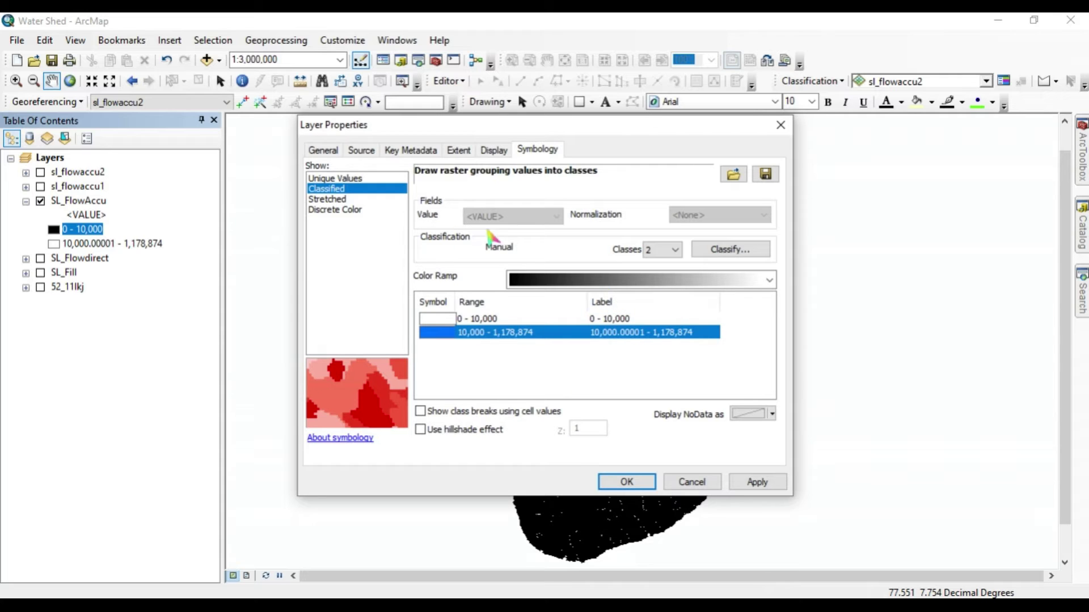
pyautogui.click(622, 484)
# Deepen the blue of SL_FlowAccu's upper class by lowering the green component of its RGB colour
pyautogui.scroll(1, 574, 293)
pyautogui.scroll(4, 574, 298)
pyautogui.scroll(2, 605, 324)
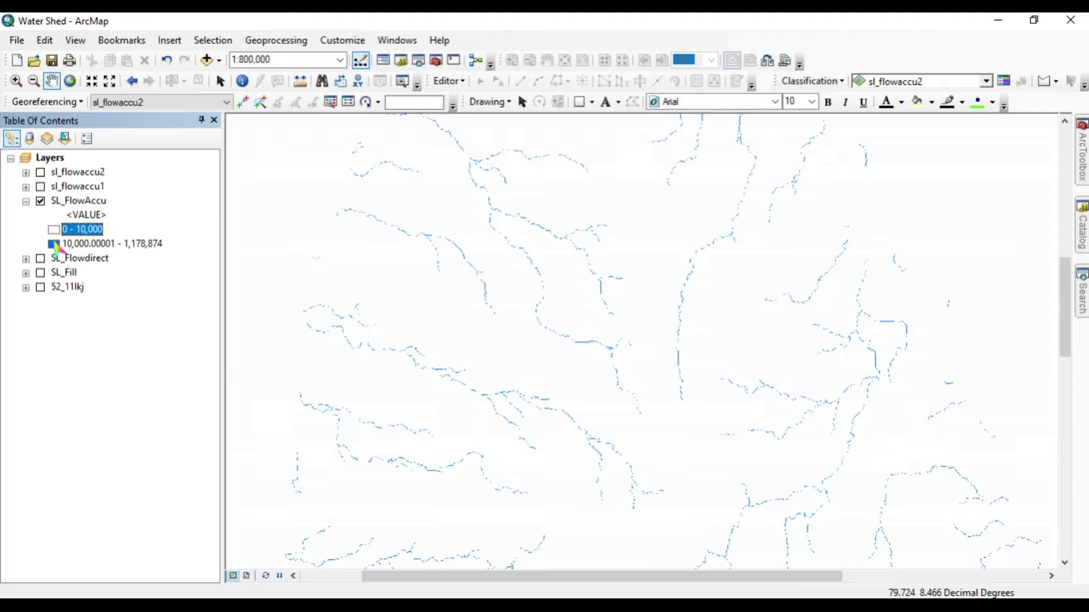
pyautogui.doubleClick(54, 244)
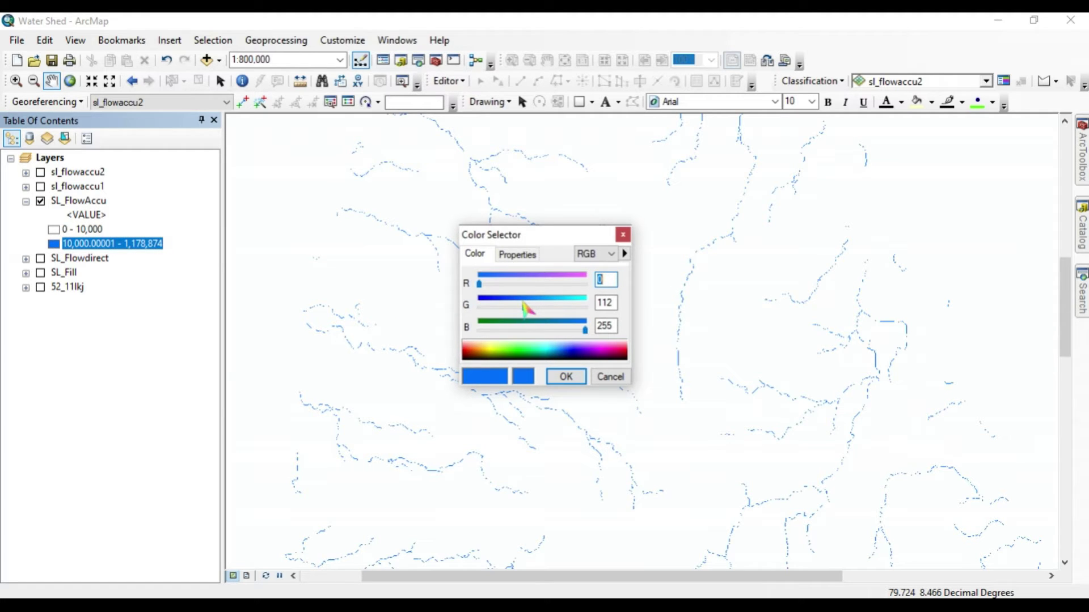
pyautogui.moveTo(521, 306); pyautogui.dragTo(487, 307)
pyautogui.click(558, 379)
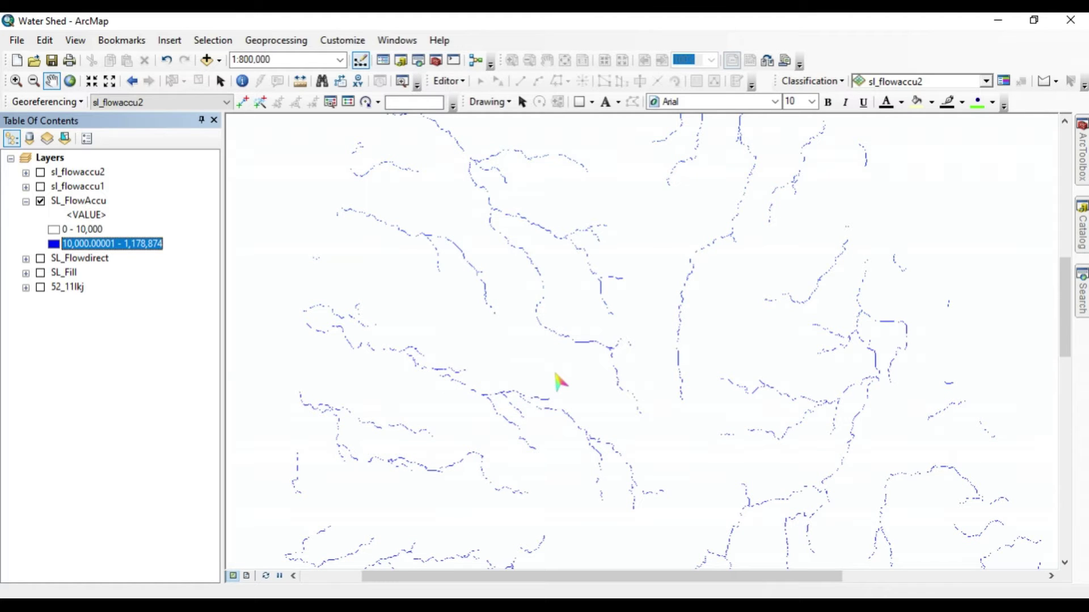
pyautogui.scroll(2, 495, 274)
pyautogui.scroll(-2, 494, 274)
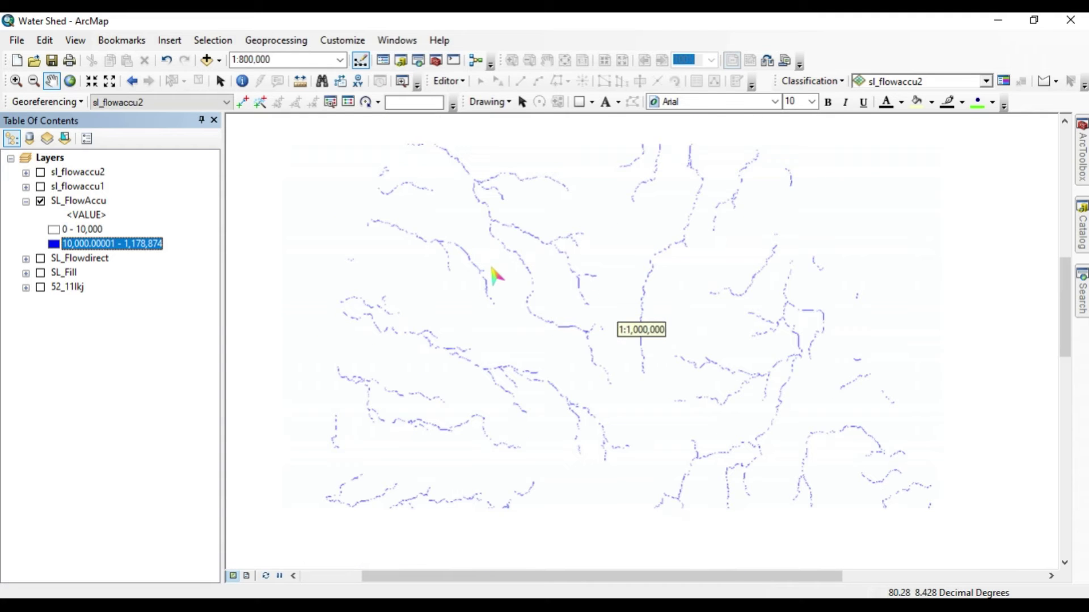
pyautogui.scroll(1, 601, 335)
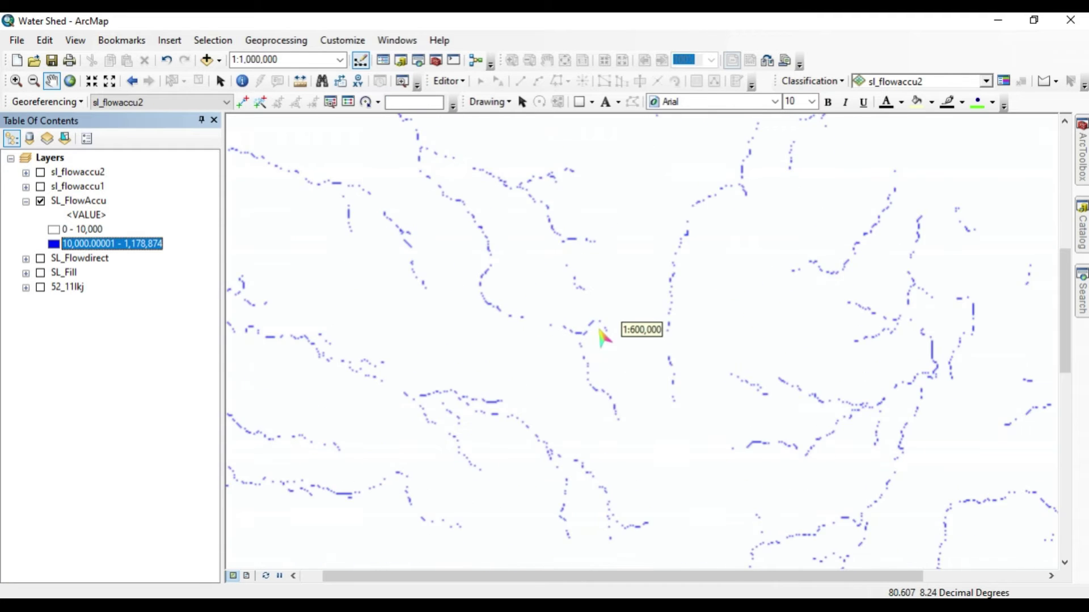
pyautogui.scroll(-5, 603, 338)
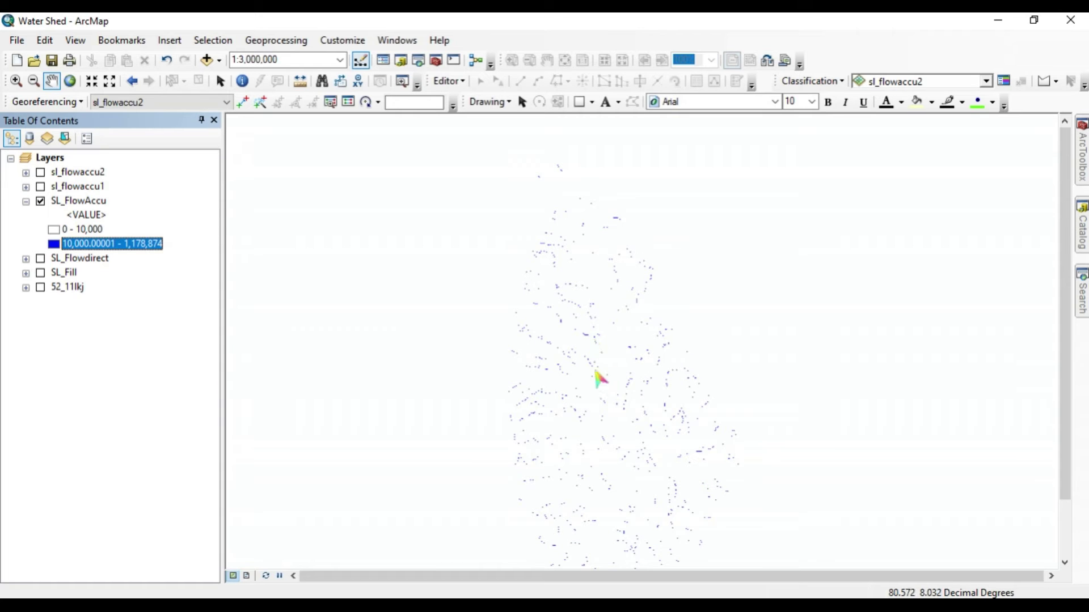
pyautogui.moveTo(603, 393); pyautogui.dragTo(603, 381)
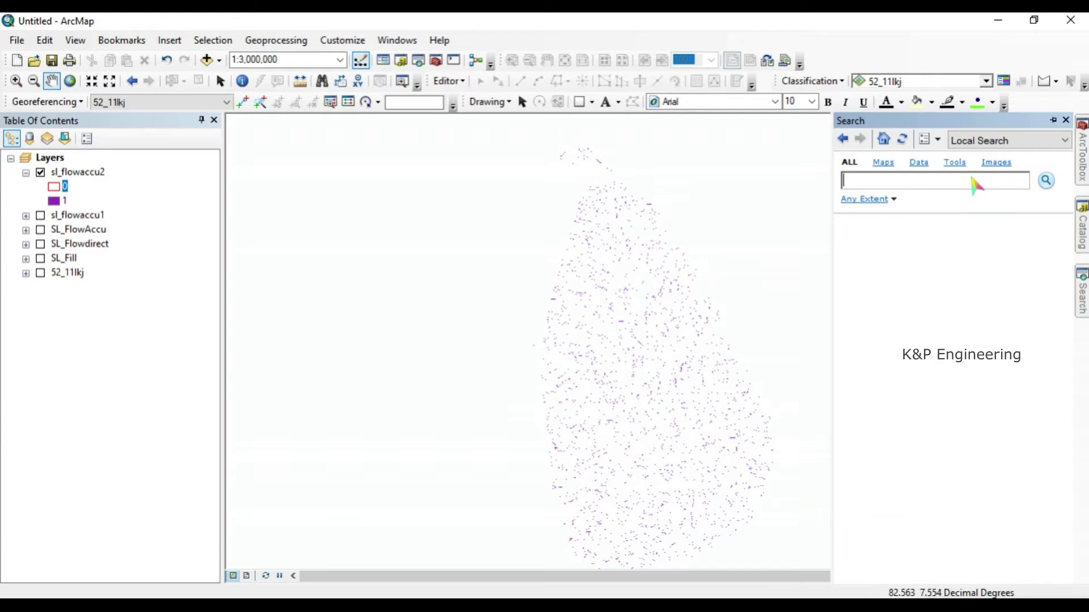
# Search for "raster to polygon" and open the Raster to Polygon conversion tool
pyautogui.write('raster to')
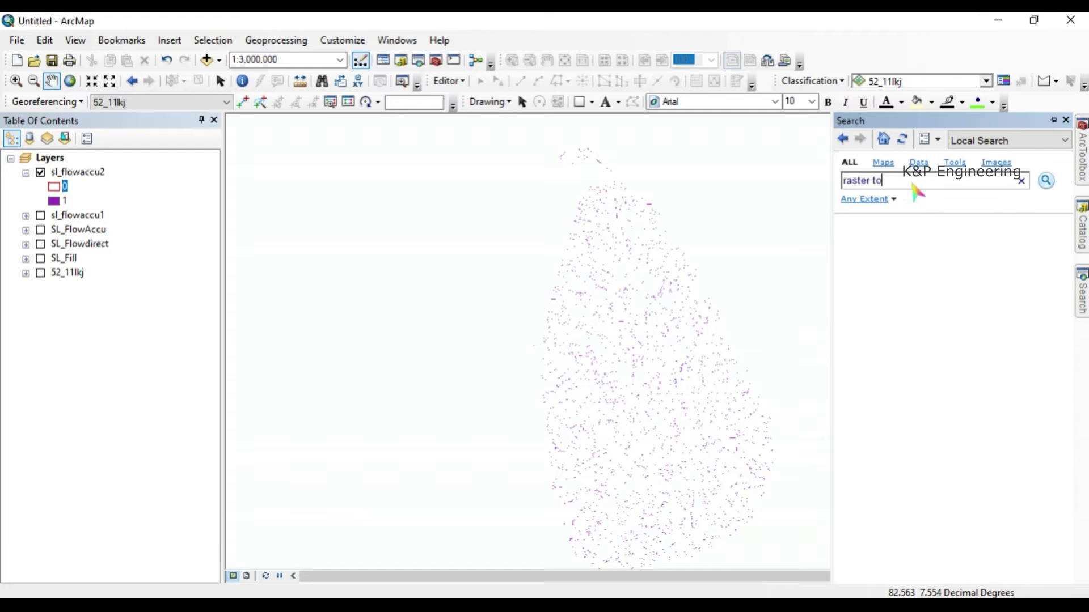
pyautogui.write(' polygon')
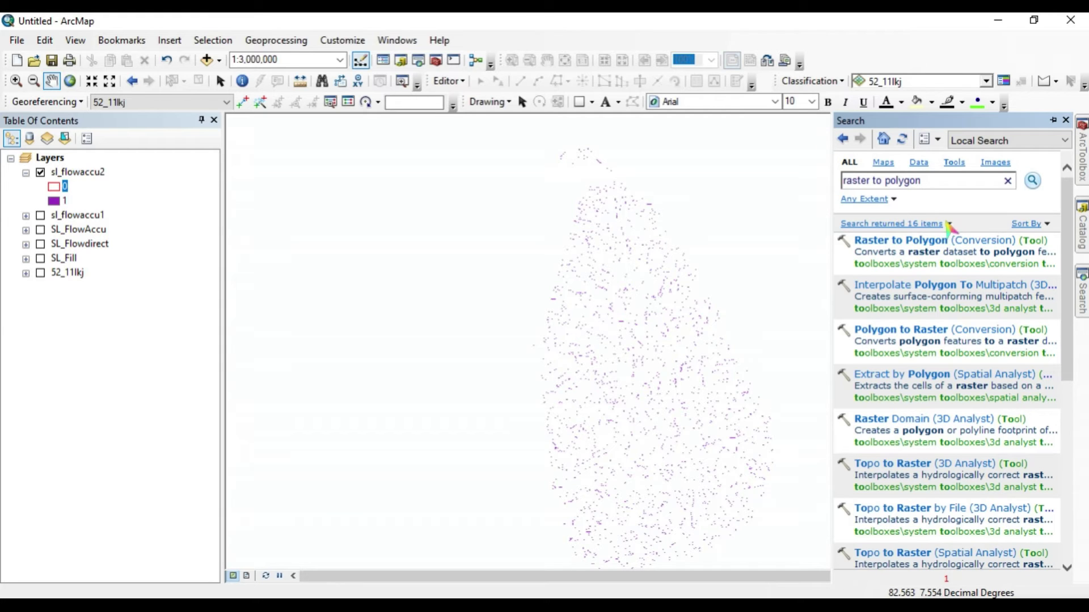
pyautogui.click(912, 242)
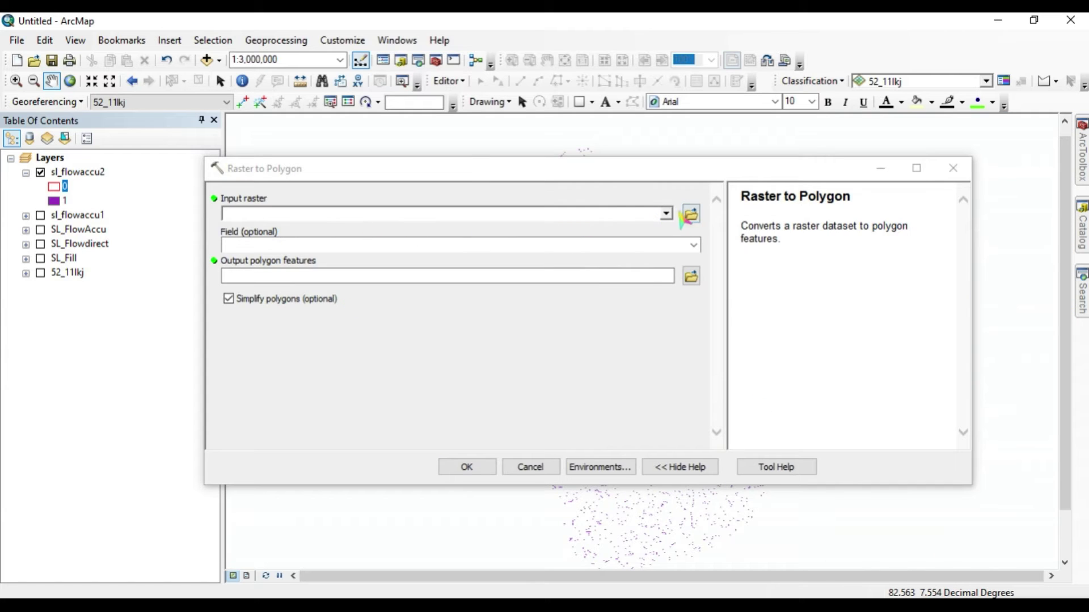
# Convert the sl_flowaccu2 raster to polygons, saving the output as SL_FlowAccuPolygon in the ArcGIS files folder
pyautogui.click(667, 215)
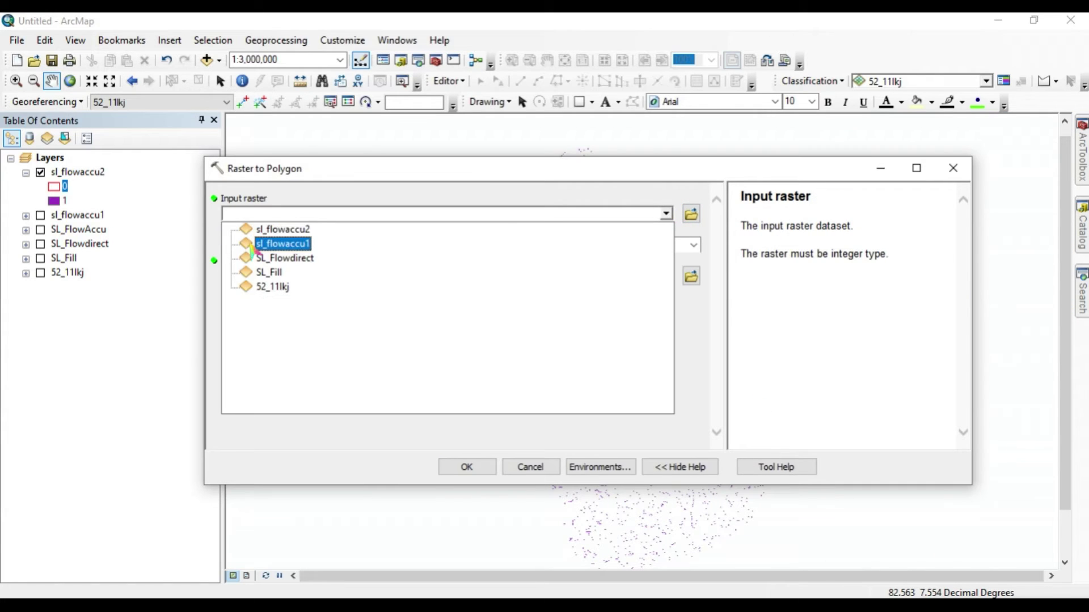
pyautogui.click(284, 231)
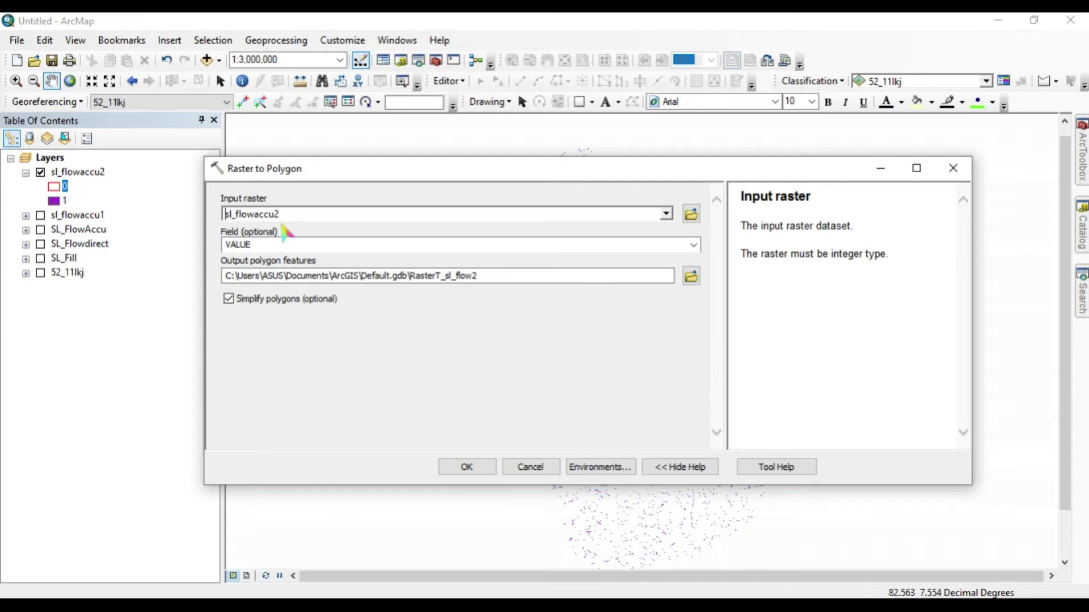
pyautogui.click(692, 278)
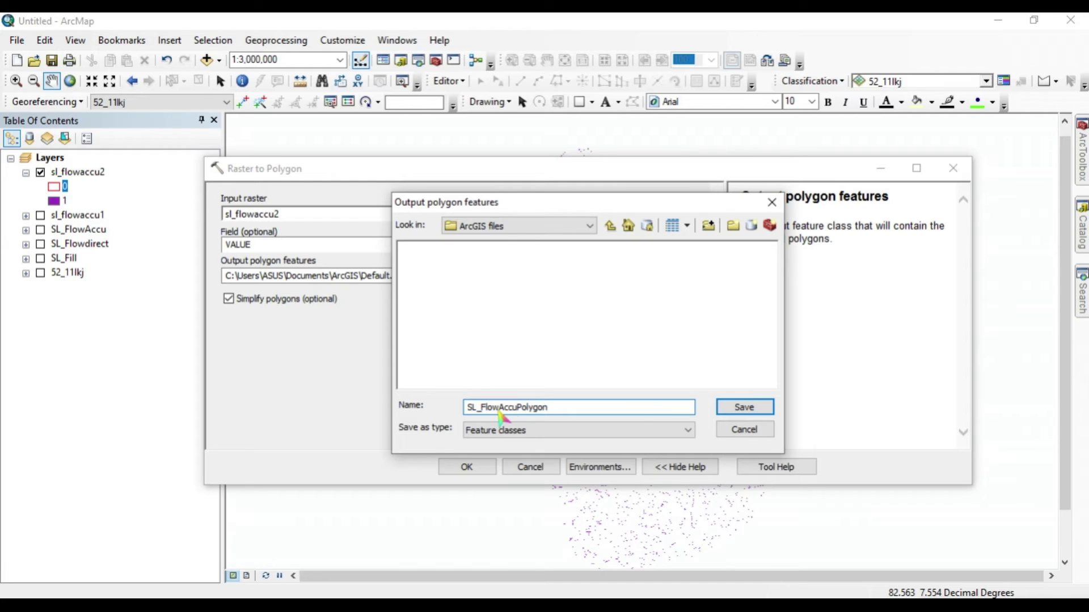
pyautogui.click(748, 407)
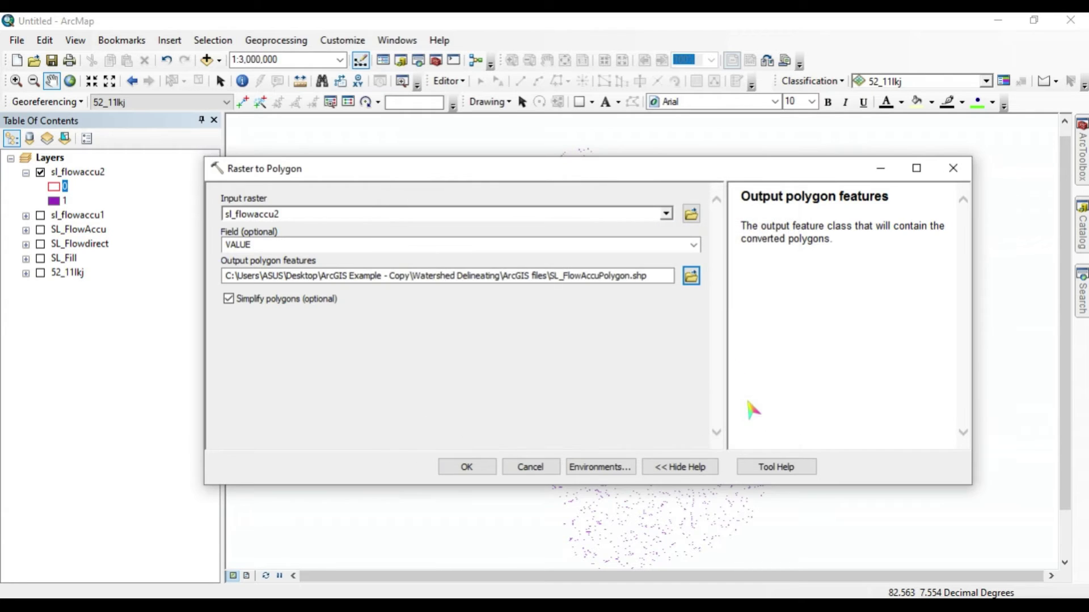
pyautogui.click(459, 467)
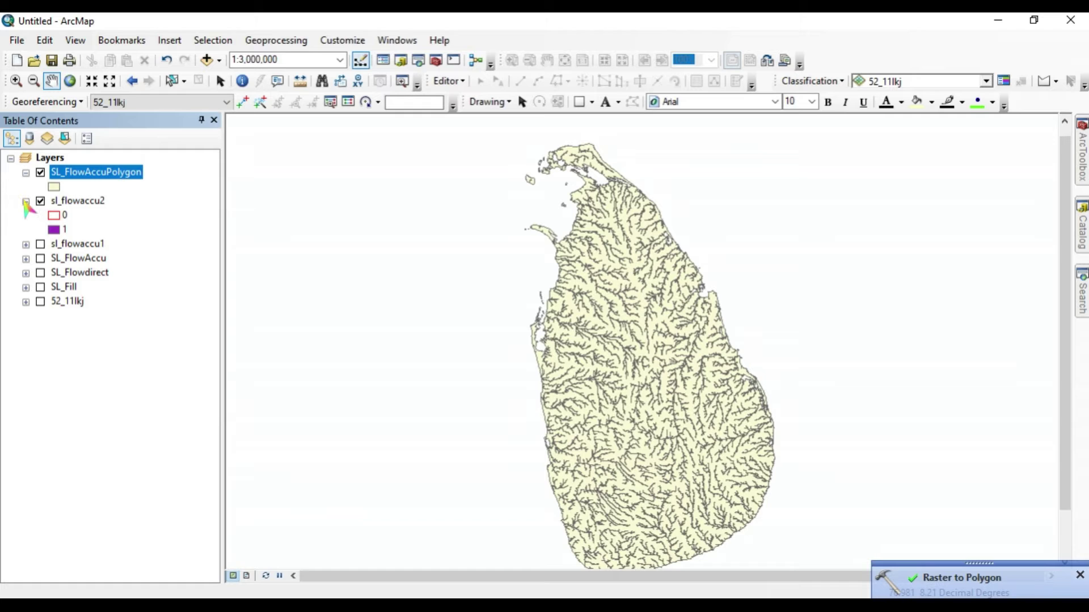
# Collapse the sl_flowaccu2 legend, compare the layer with SL_FlowAccuPolygon by toggling the polygons, and hide sl_flowaccu2
pyautogui.click(26, 201)
pyautogui.click(39, 173)
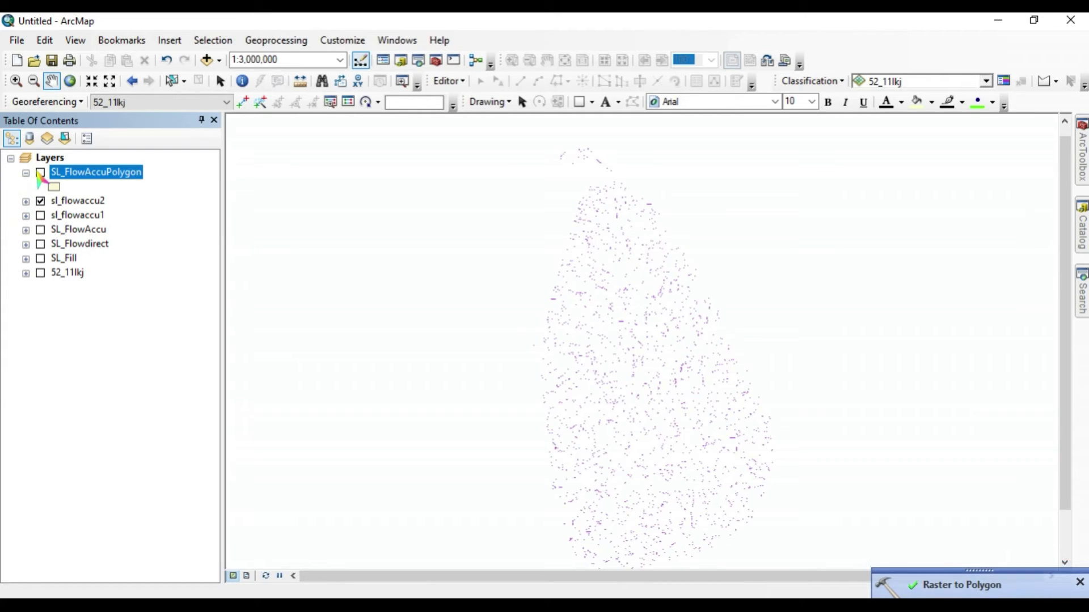
pyautogui.click(40, 173)
pyautogui.click(40, 201)
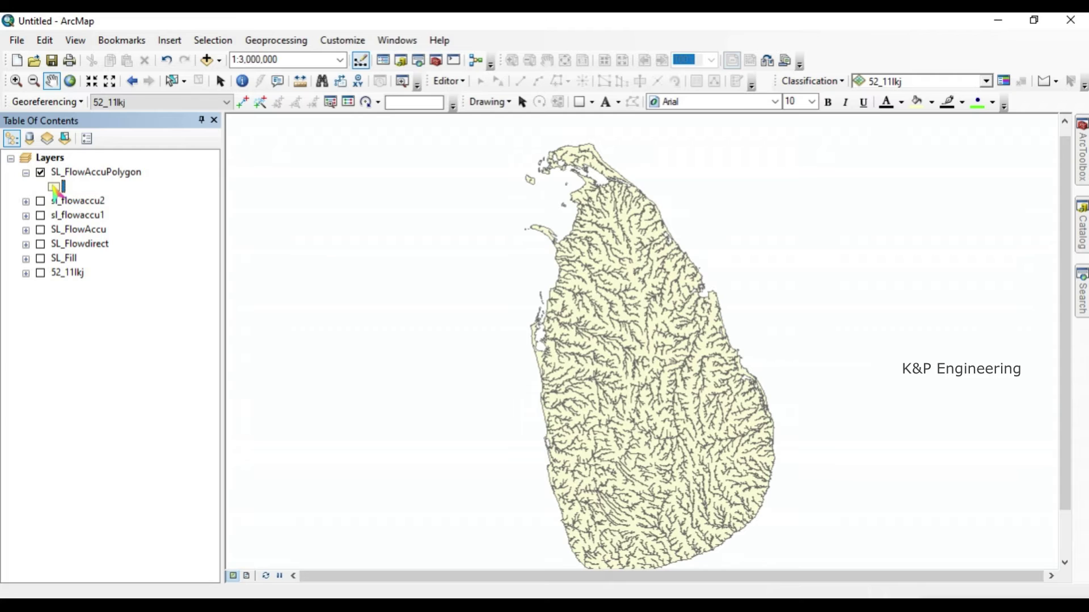
# Set the fill of the SL_FlowAccuPolygon symbol to no colour
pyautogui.click(55, 188)
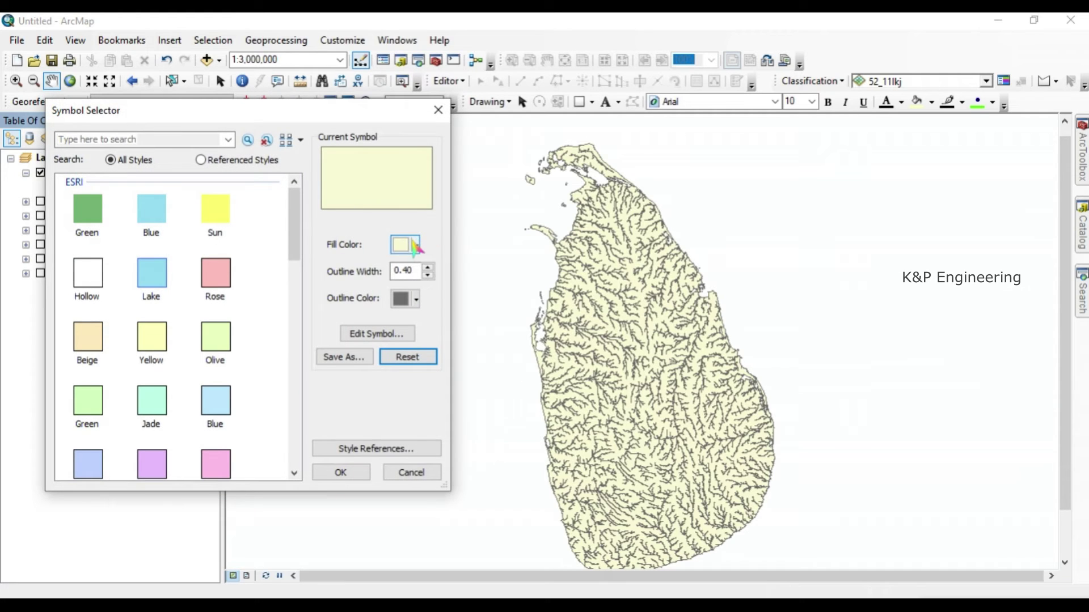
pyautogui.click(416, 245)
pyautogui.click(459, 269)
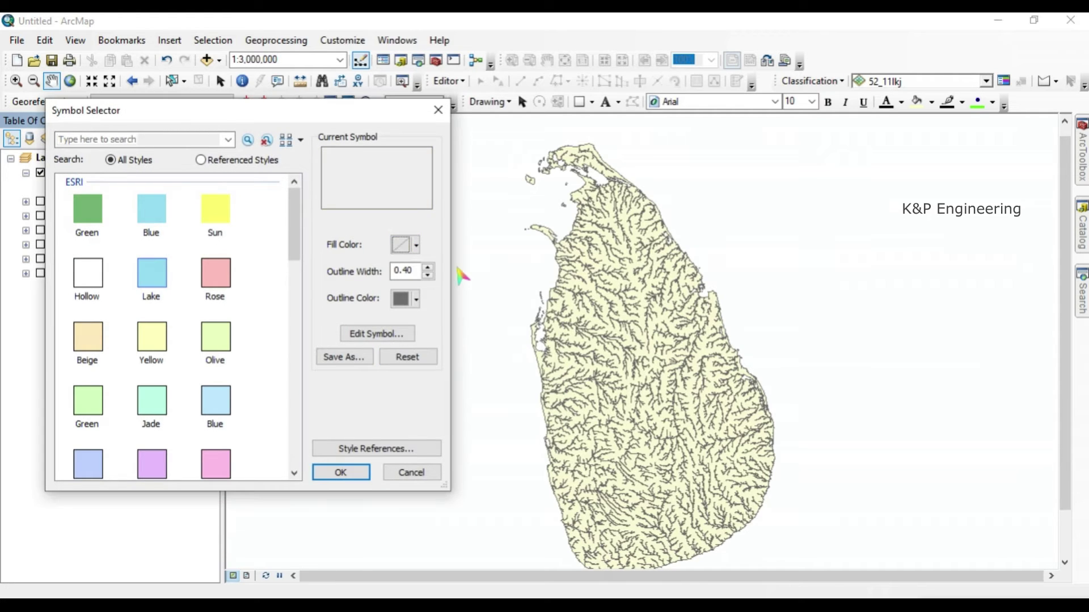
pyautogui.click(342, 473)
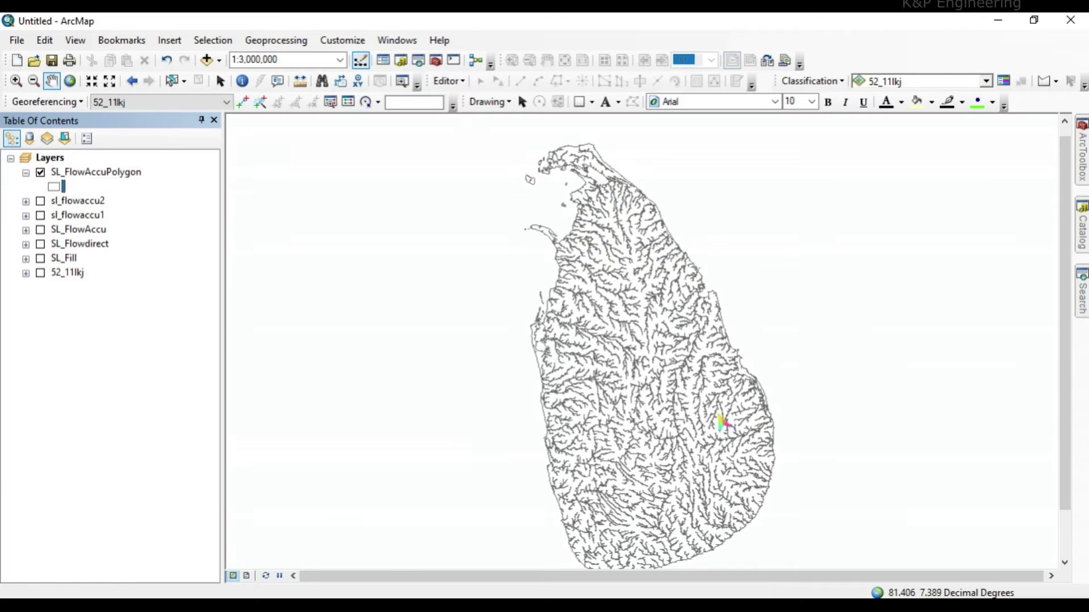
# Examine the unfilled SL_FlowAccuPolygon stream outlines up close and across the whole island
pyautogui.scroll(1, 656, 380)
pyautogui.scroll(-3, 655, 380)
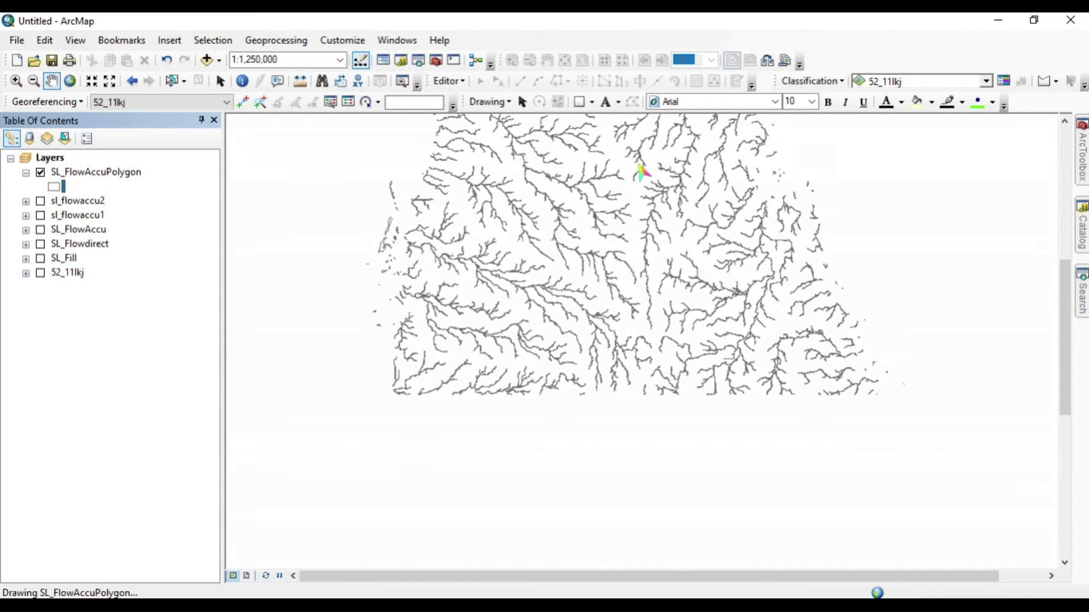
pyautogui.scroll(1, 693, 465)
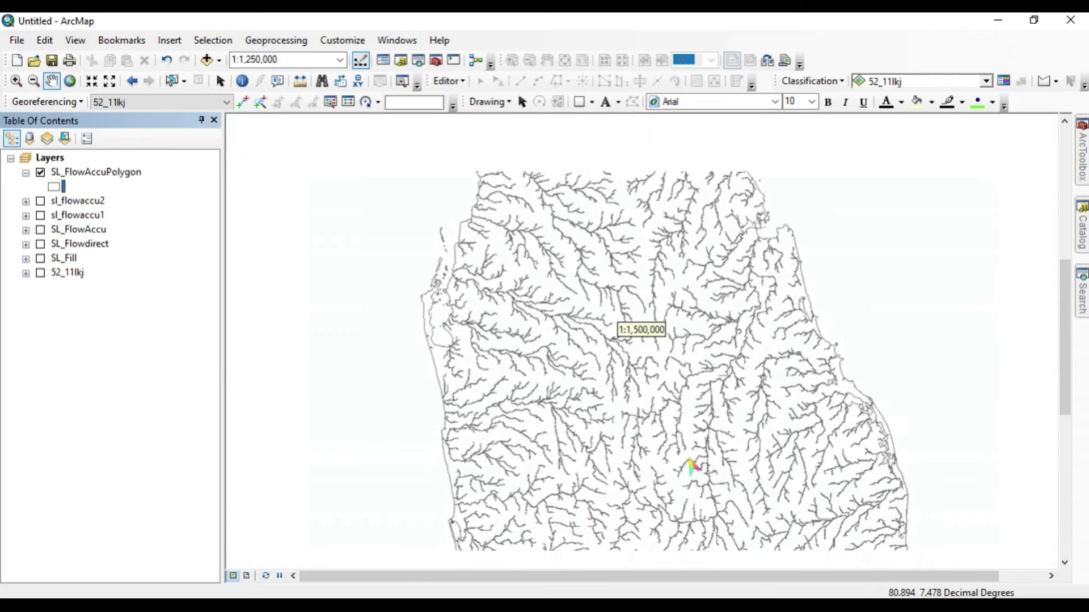
pyautogui.scroll(3, 693, 466)
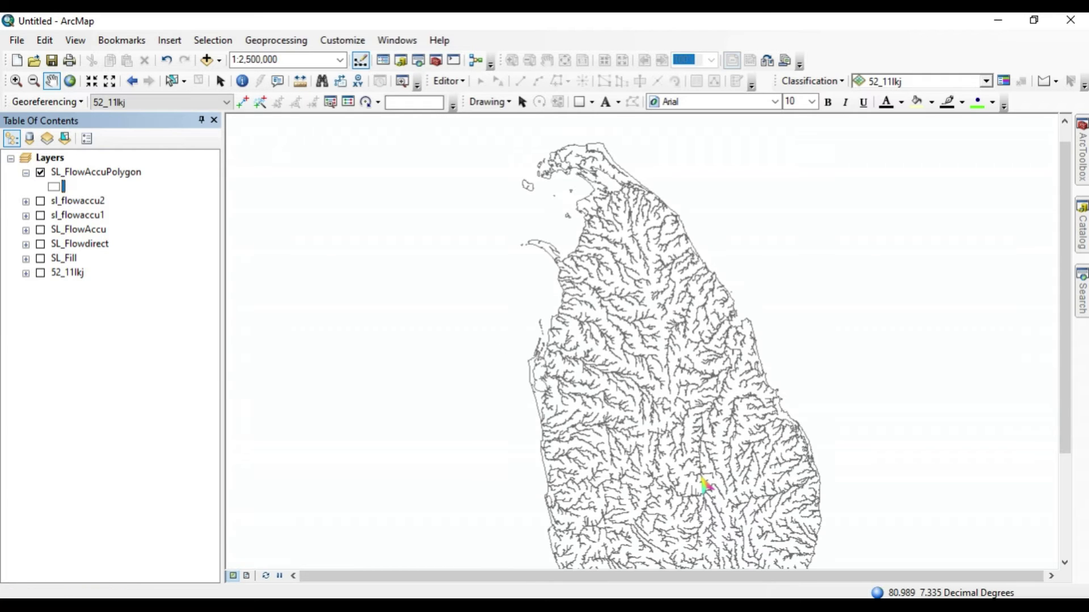
pyautogui.scroll(1, 703, 484)
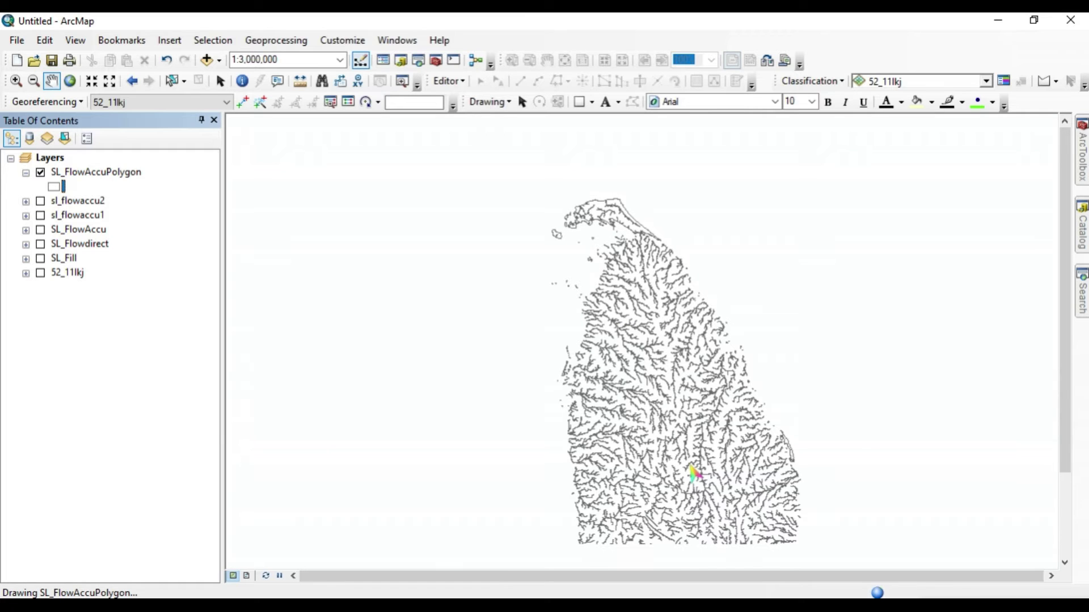
pyautogui.moveTo(693, 474); pyautogui.dragTo(662, 428)
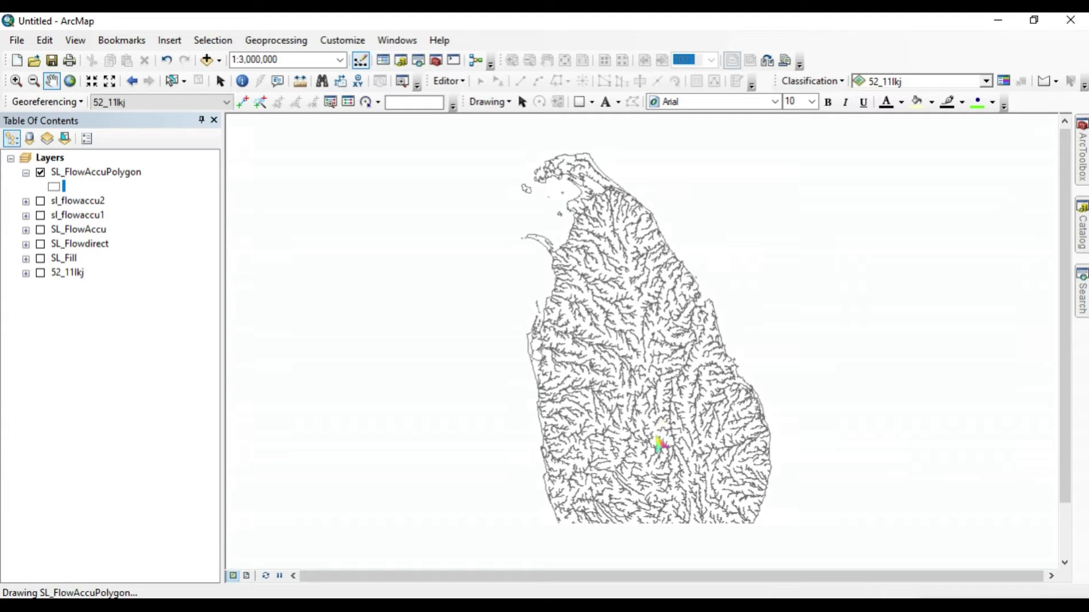
# Set the outline colour of the SL_FlowAccuPolygon symbol to red
pyautogui.moveTo(658, 465); pyautogui.dragTo(632, 440)
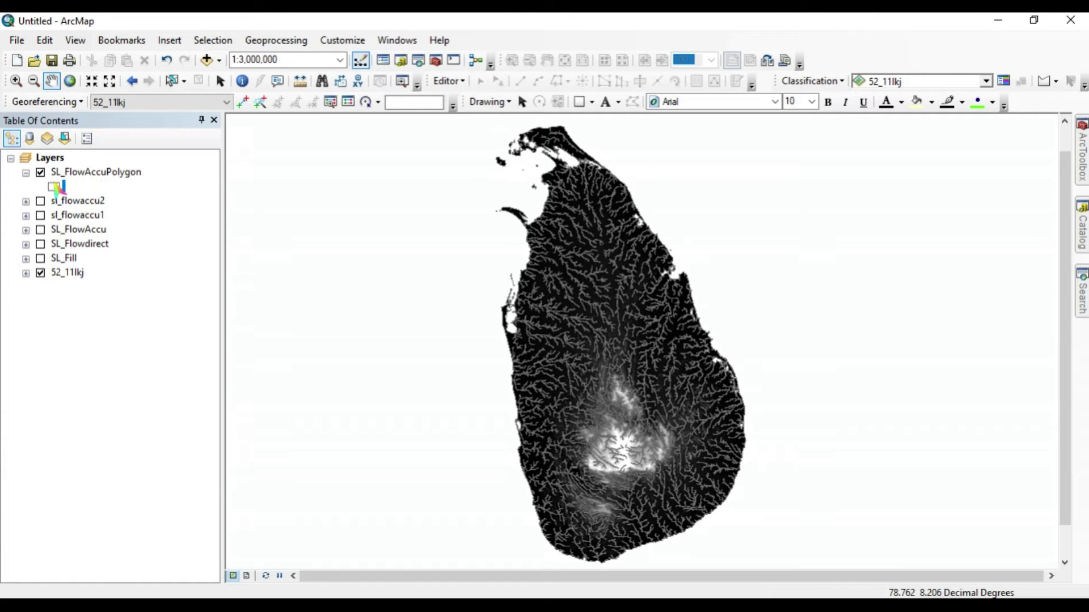
pyautogui.click(57, 189)
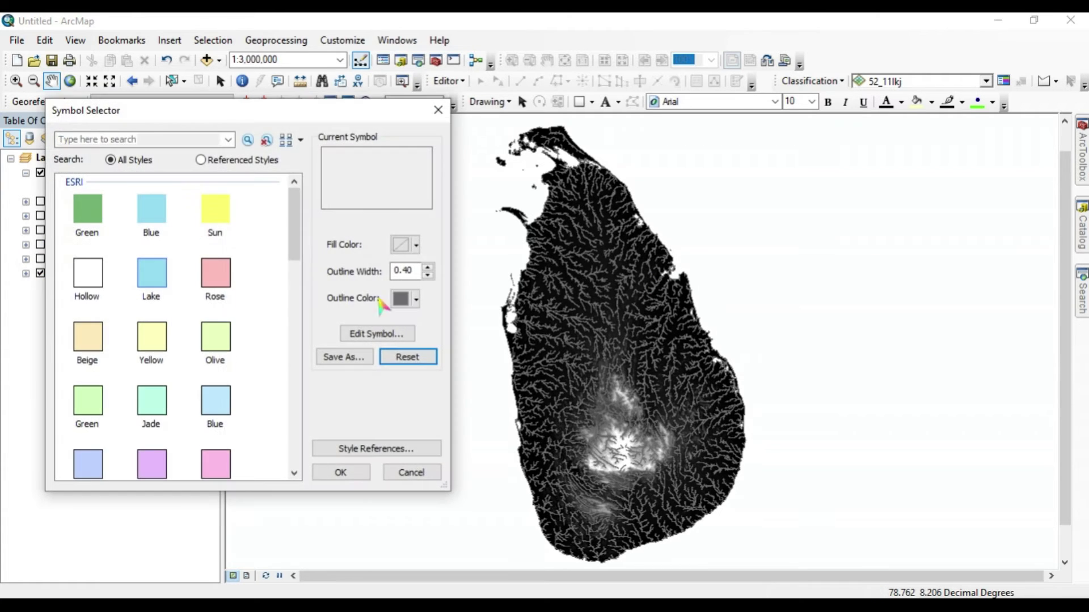
pyautogui.click(415, 300)
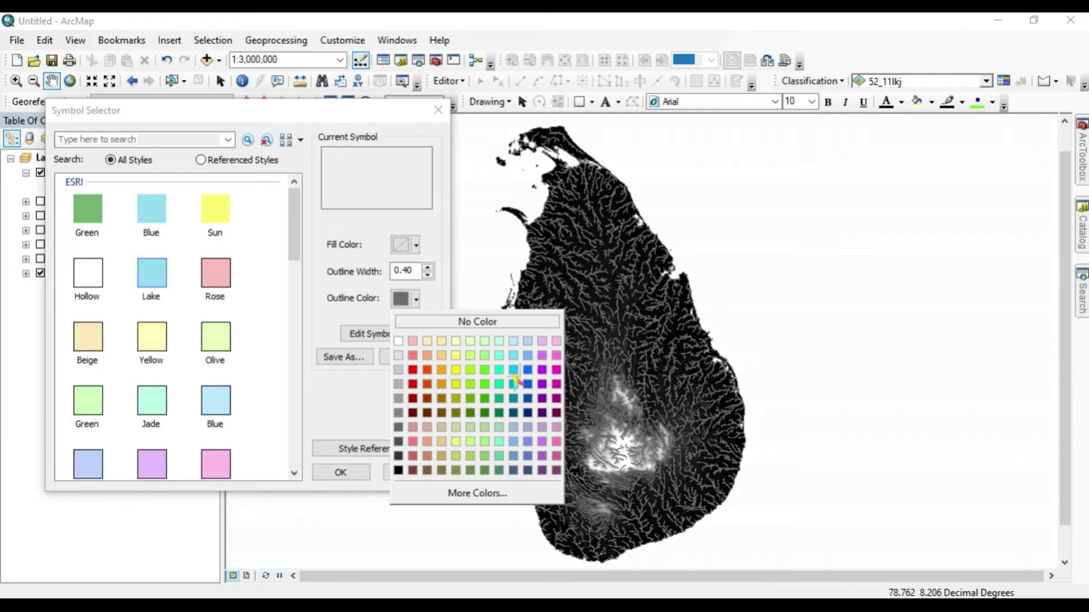
pyautogui.click(413, 369)
pyautogui.click(340, 472)
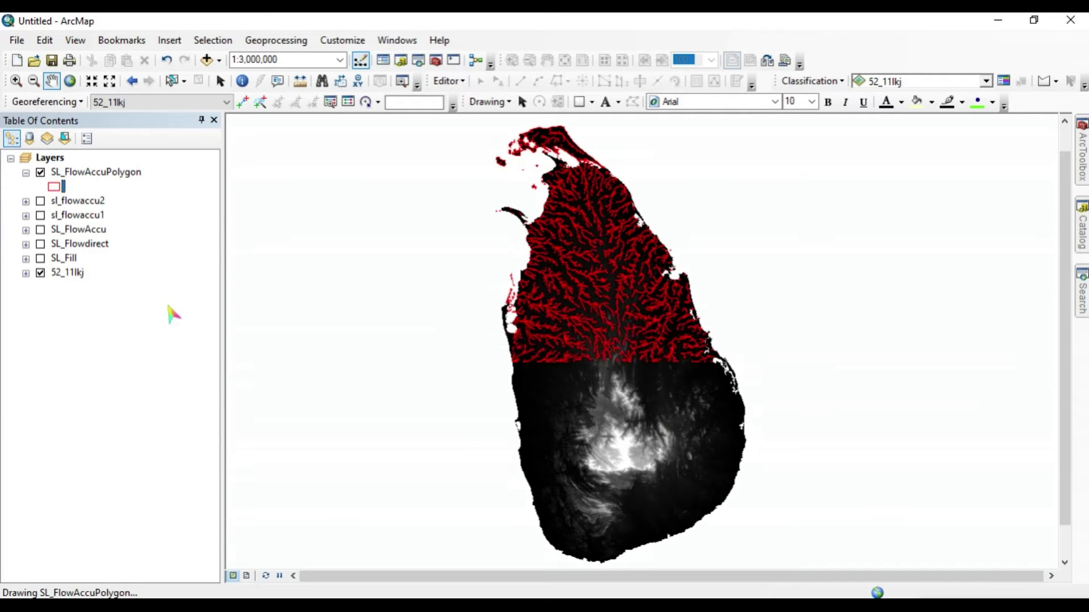
# Expand the legend of the 52_11lkj DEM and apply the red-yellow-green colour ramp to it
pyautogui.click(26, 272)
pyautogui.click(55, 306)
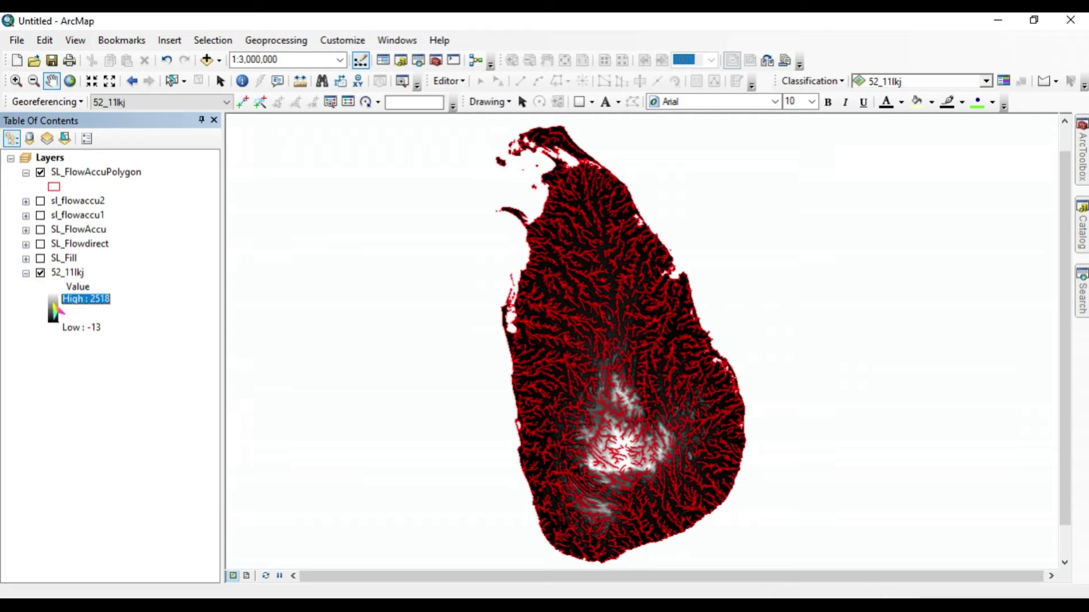
pyautogui.doubleClick(55, 309)
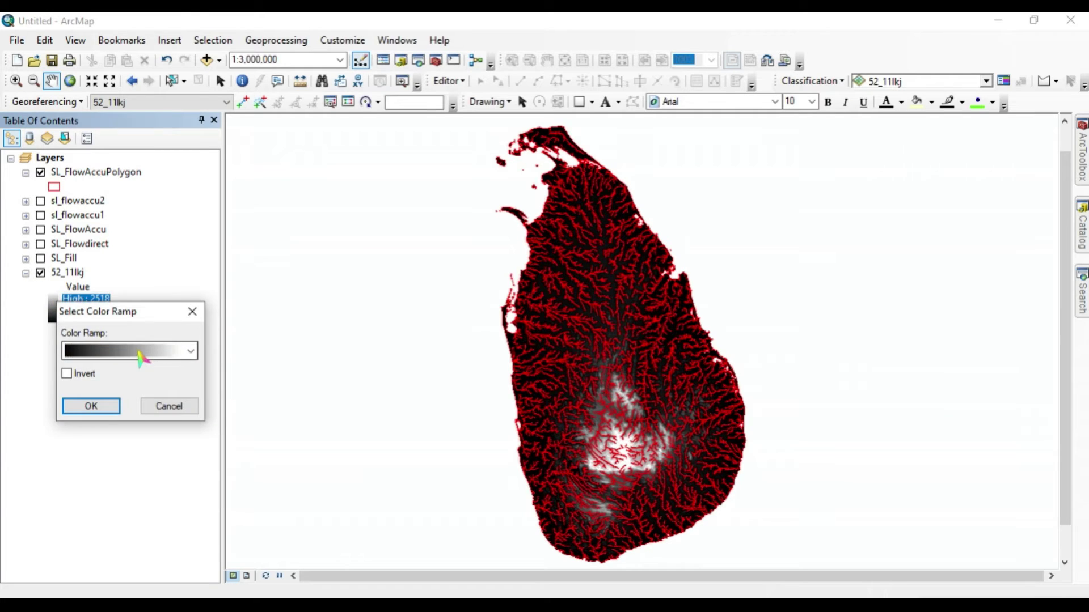
pyautogui.click(138, 352)
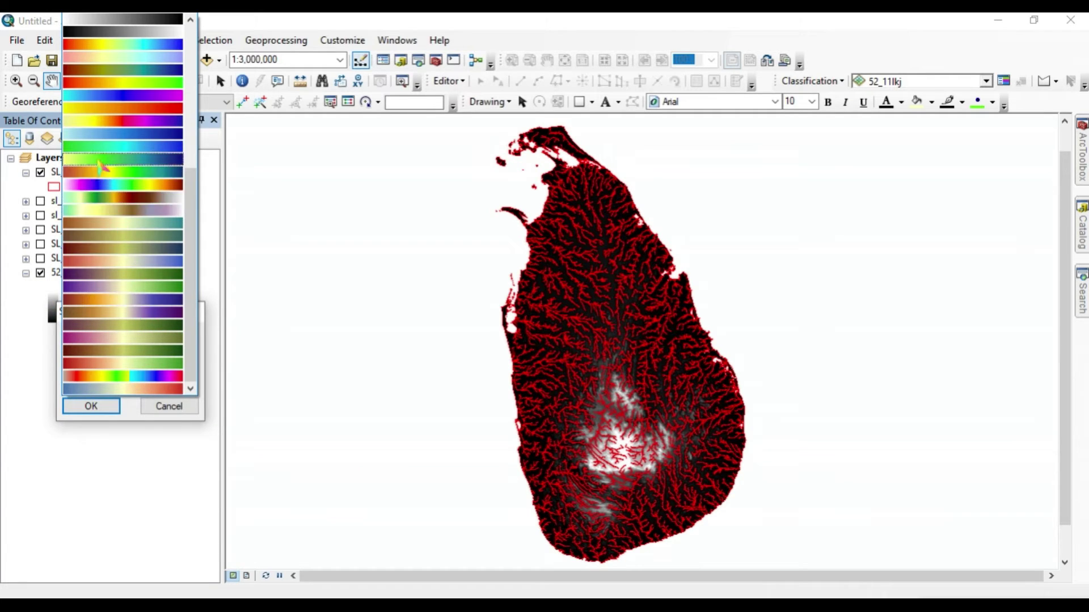
pyautogui.click(113, 84)
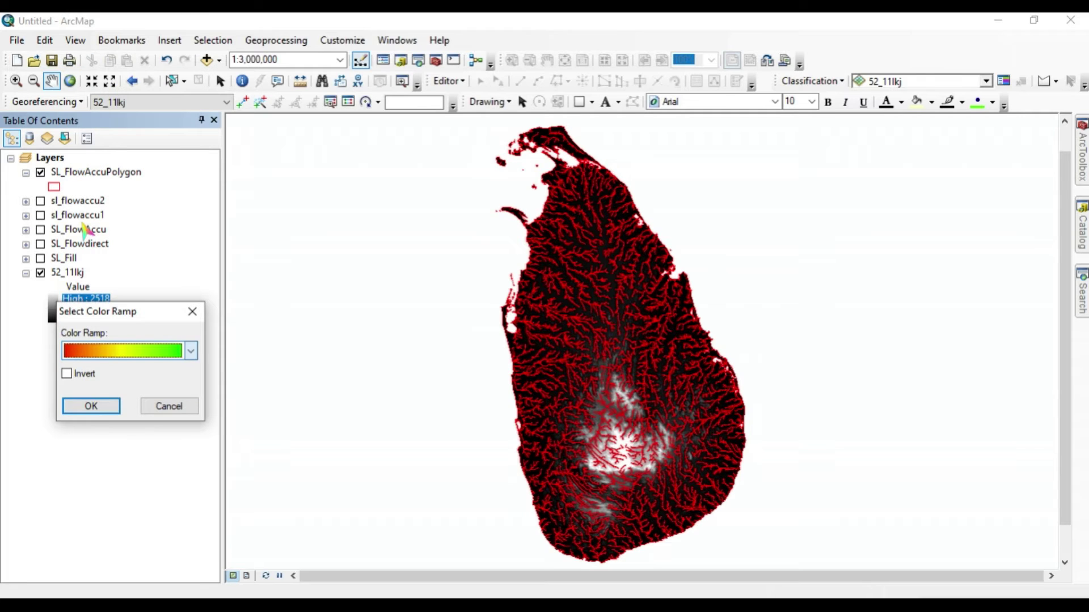
pyautogui.click(91, 406)
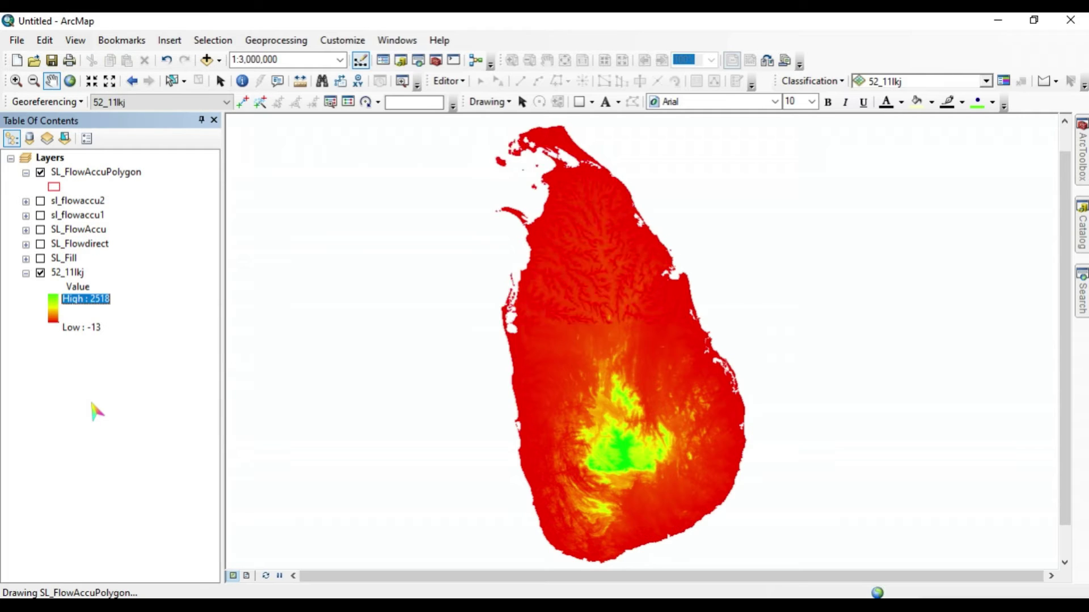
# Apply the blue-yellow-red colour ramp to the 52_11lkj DEM
pyautogui.click(54, 311)
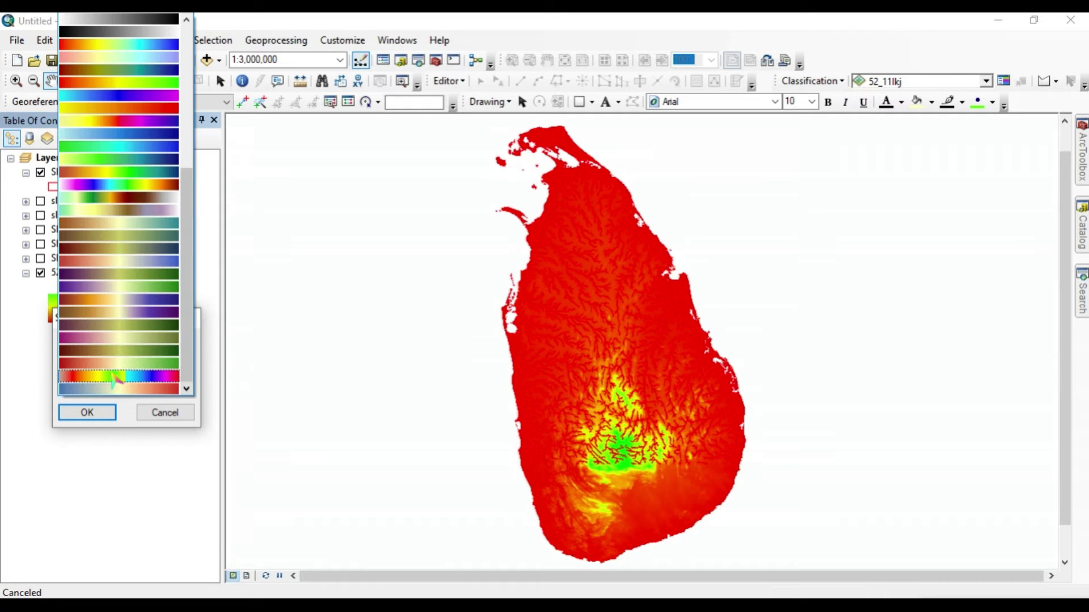
pyautogui.click(104, 390)
pyautogui.click(104, 391)
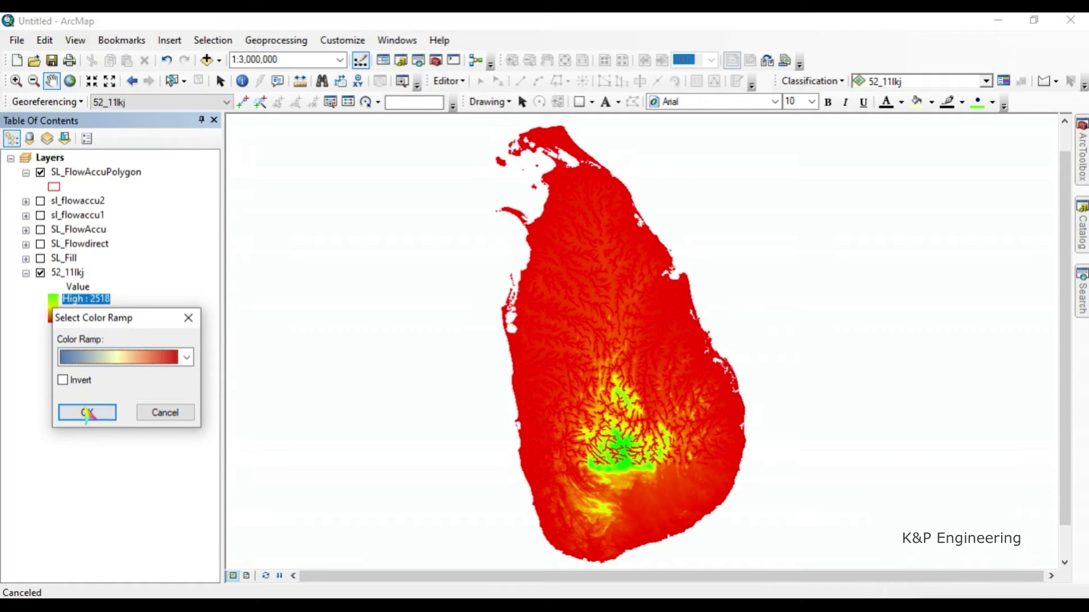
pyautogui.click(87, 412)
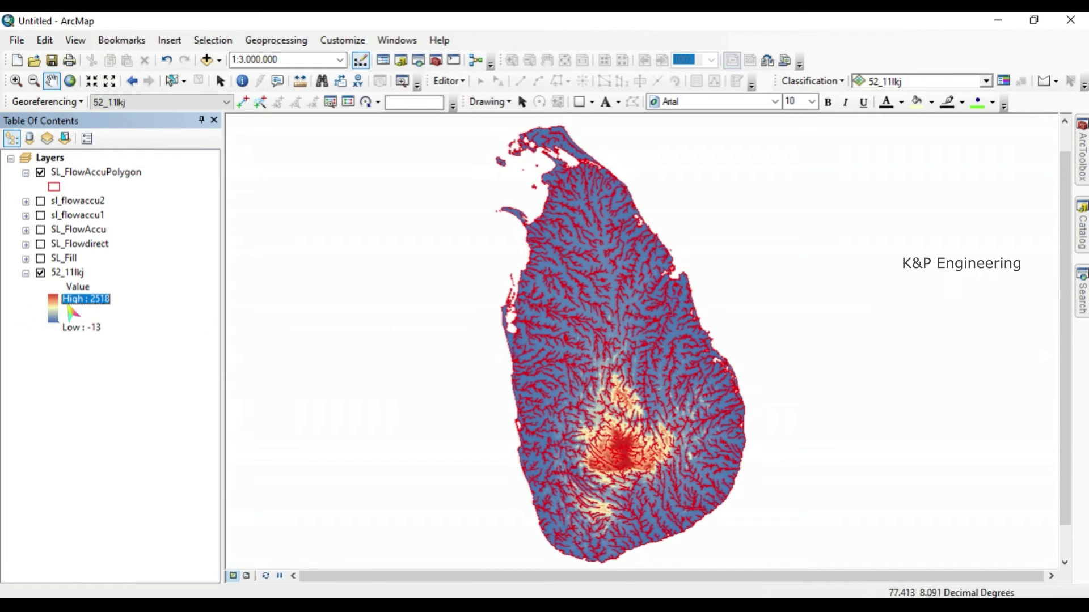
# Set the outline colour of the SL_FlowAccuPolygon symbol to black
pyautogui.click(58, 187)
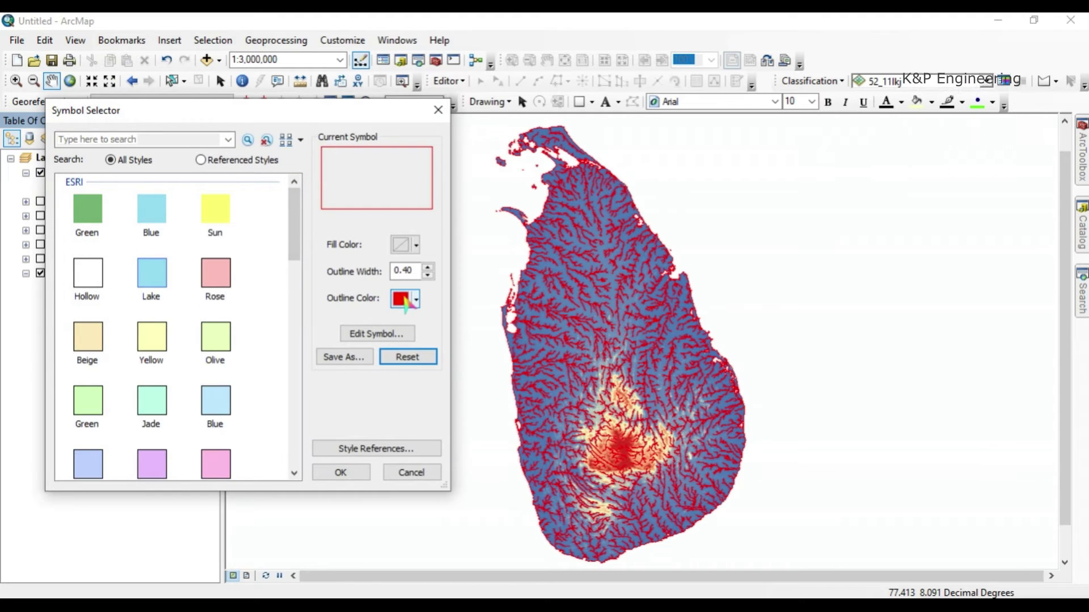
pyautogui.click(415, 301)
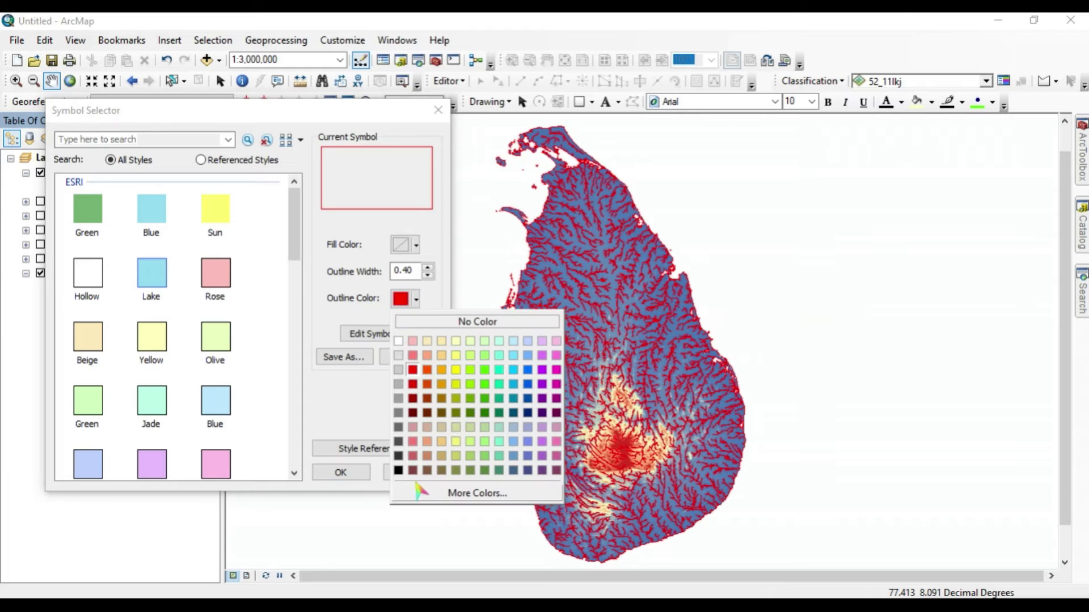
pyautogui.click(405, 474)
pyautogui.click(354, 476)
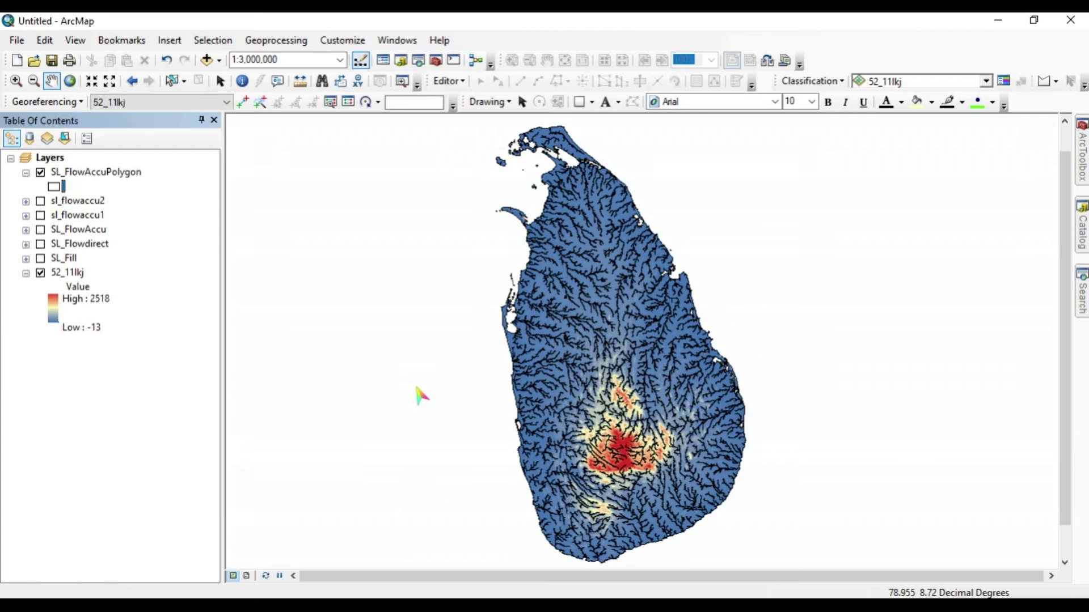
# Examine the black stream outlines over the coloured DEM, up close around the southern highlands and across the whole island
pyautogui.scroll(-2, 635, 492)
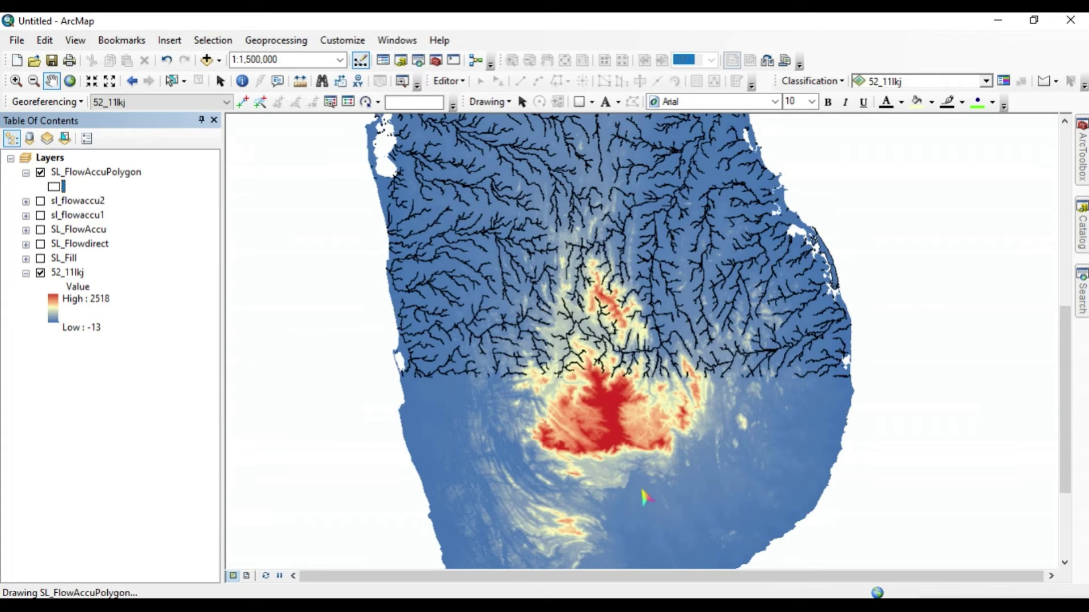
pyautogui.moveTo(643, 498); pyautogui.dragTo(655, 406)
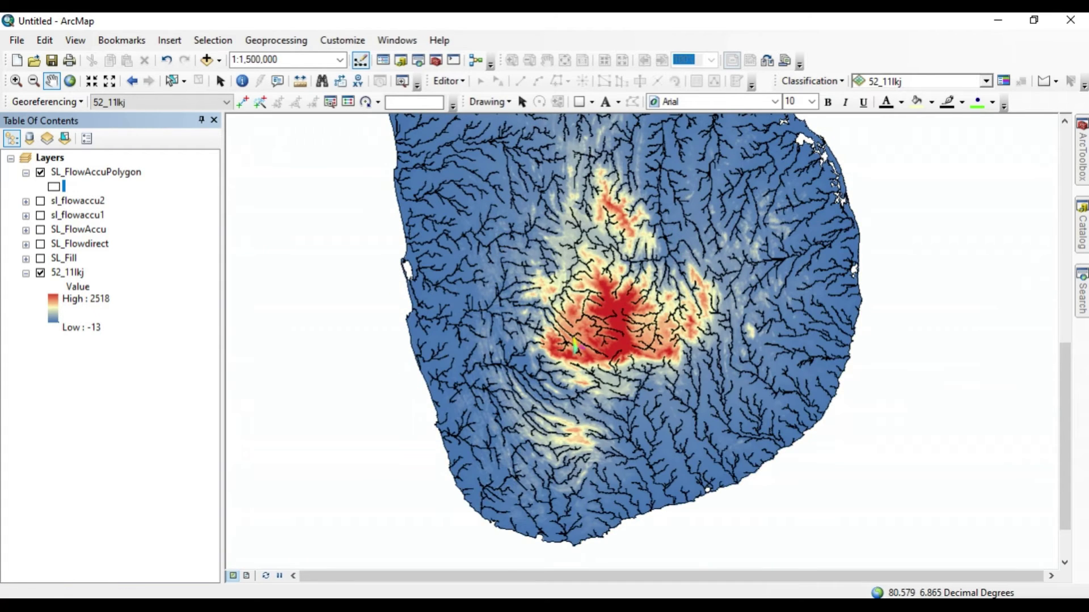
pyautogui.scroll(-1, 574, 459)
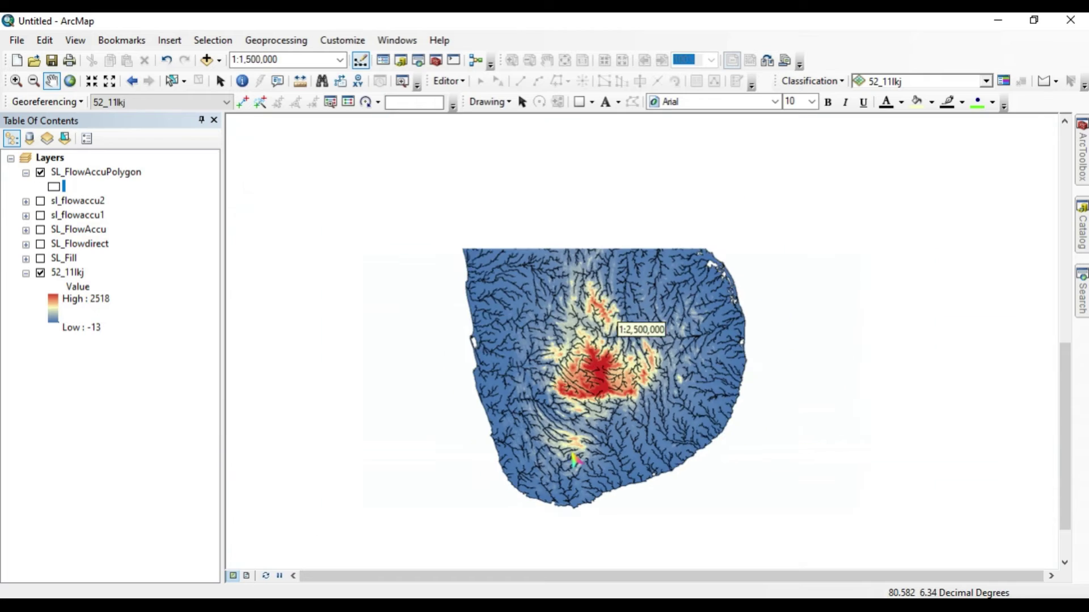
pyautogui.scroll(3, 585, 453)
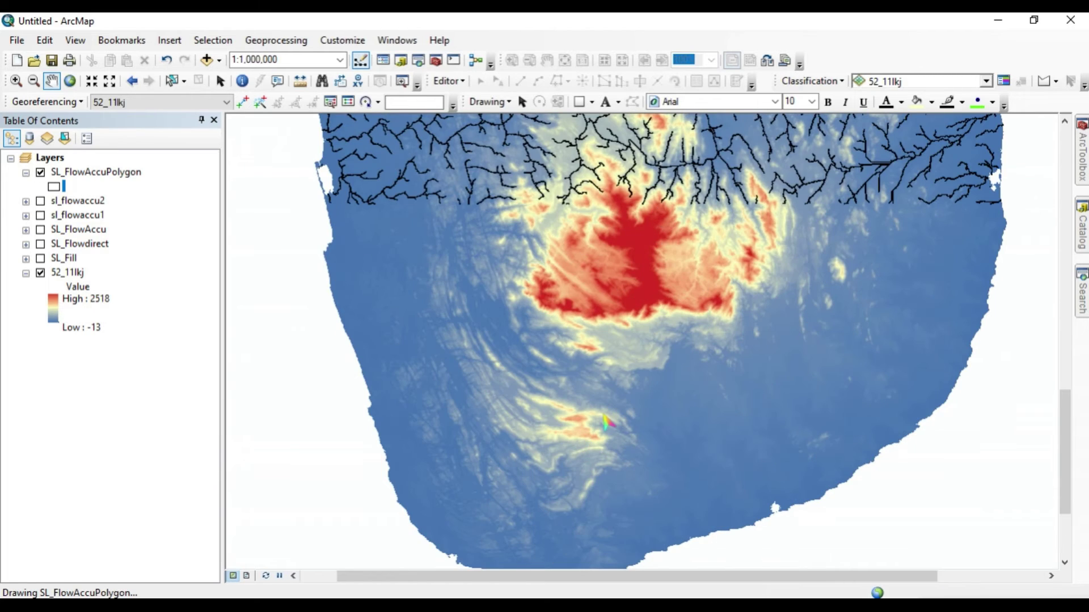
pyautogui.scroll(-3, 603, 426)
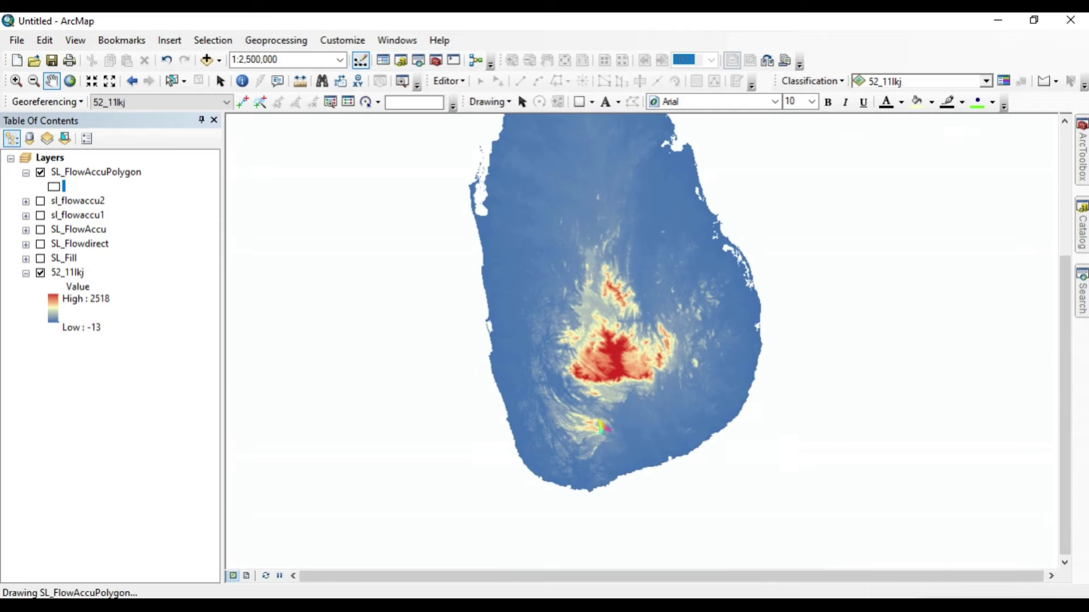
pyautogui.moveTo(613, 400); pyautogui.dragTo(588, 456)
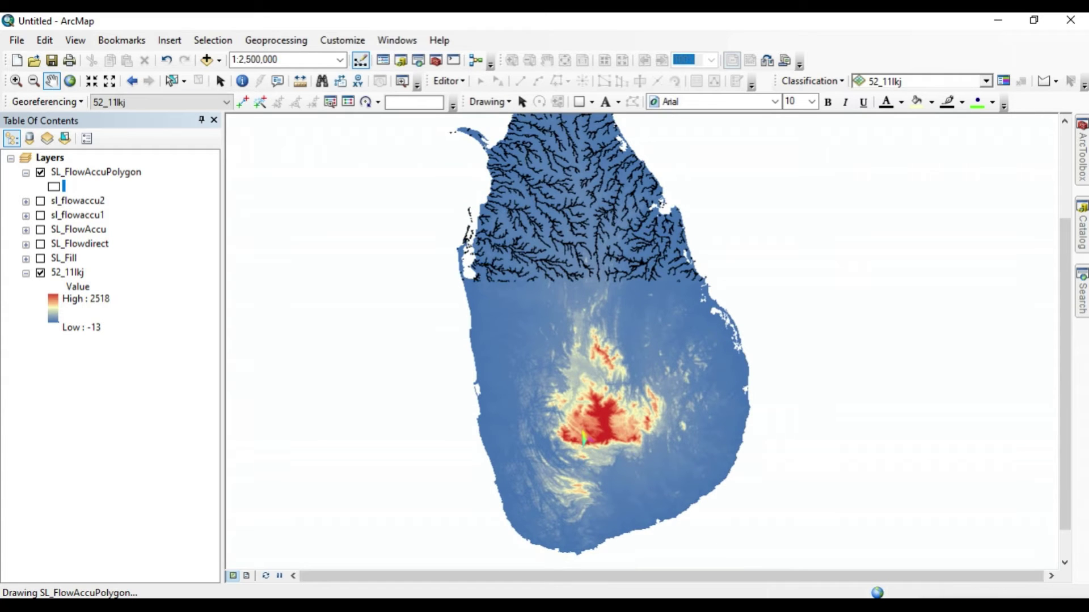
pyautogui.scroll(-2, 583, 436)
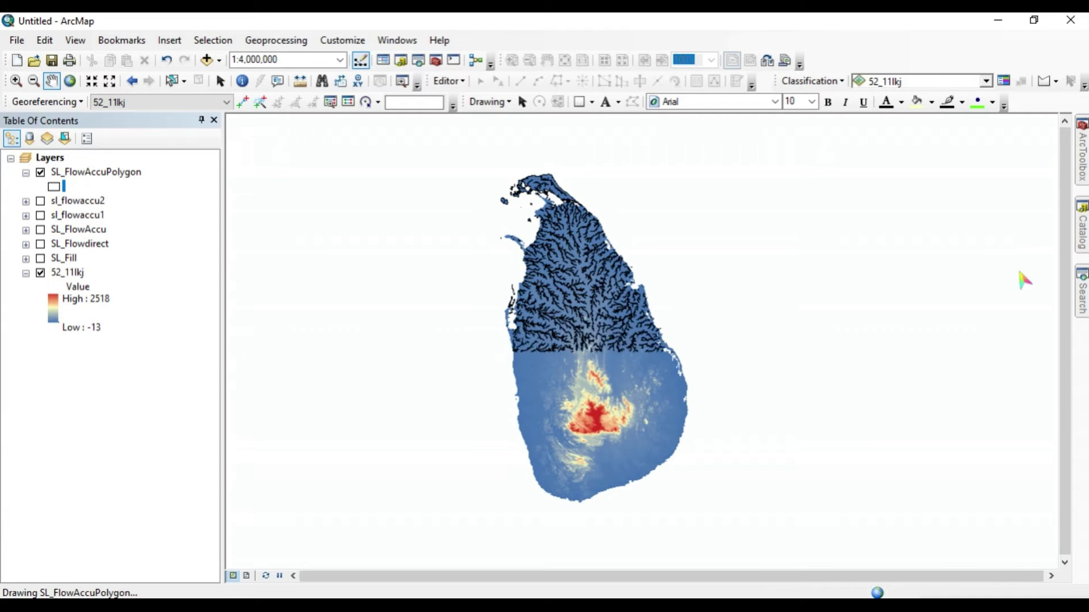
# Run the Basin hydrology tool on the SL_Flowdirect raster, saving the output as SL_Basin in the ArcGIS files folder
pyautogui.moveTo(1082, 153)
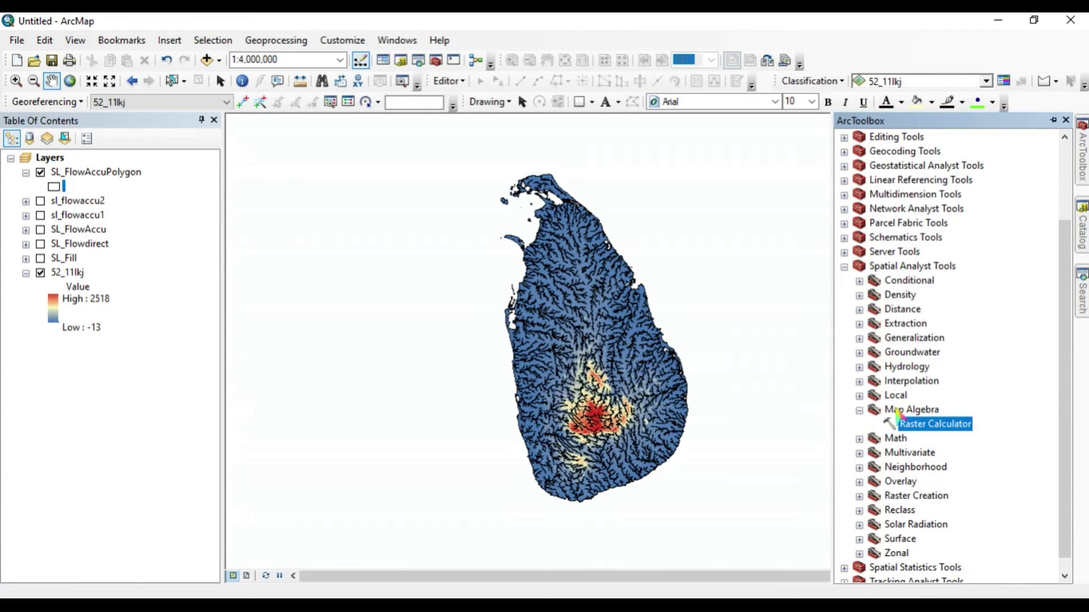
pyautogui.click(859, 410)
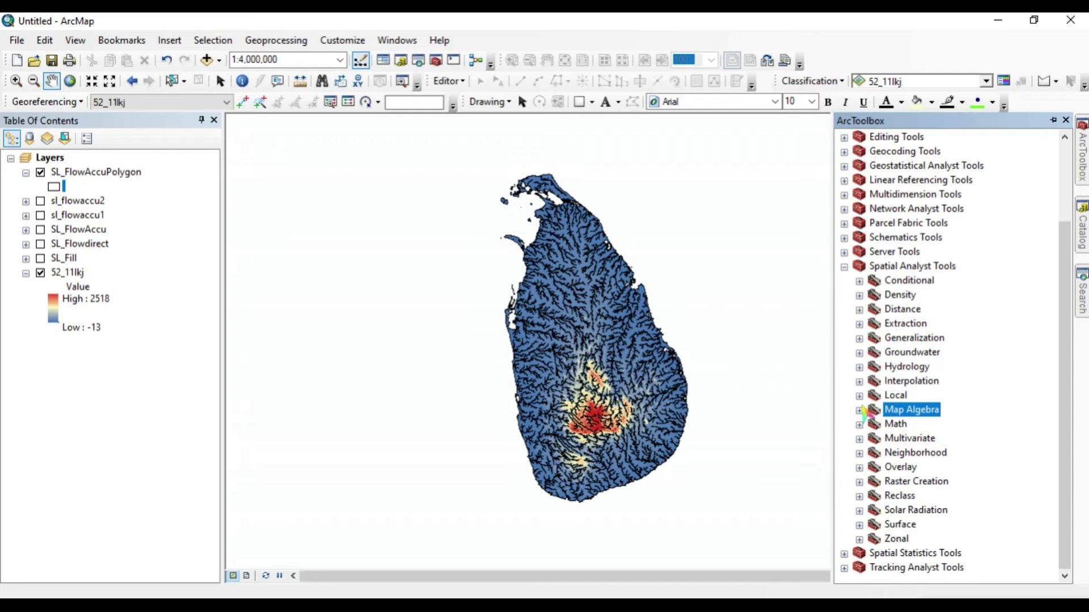
pyautogui.click(860, 366)
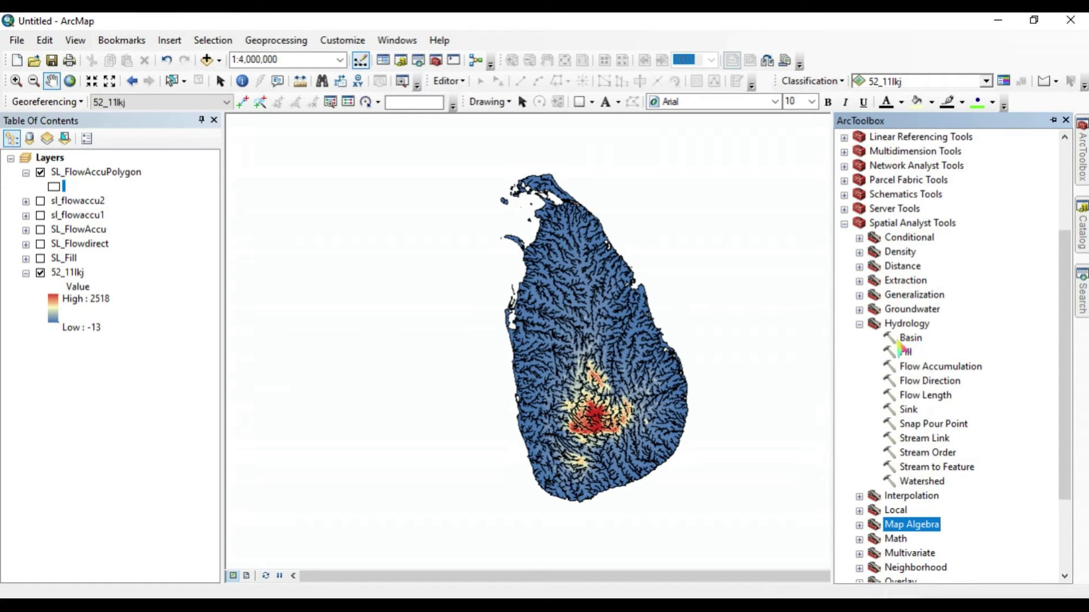
pyautogui.click(909, 340)
pyautogui.doubleClick(909, 340)
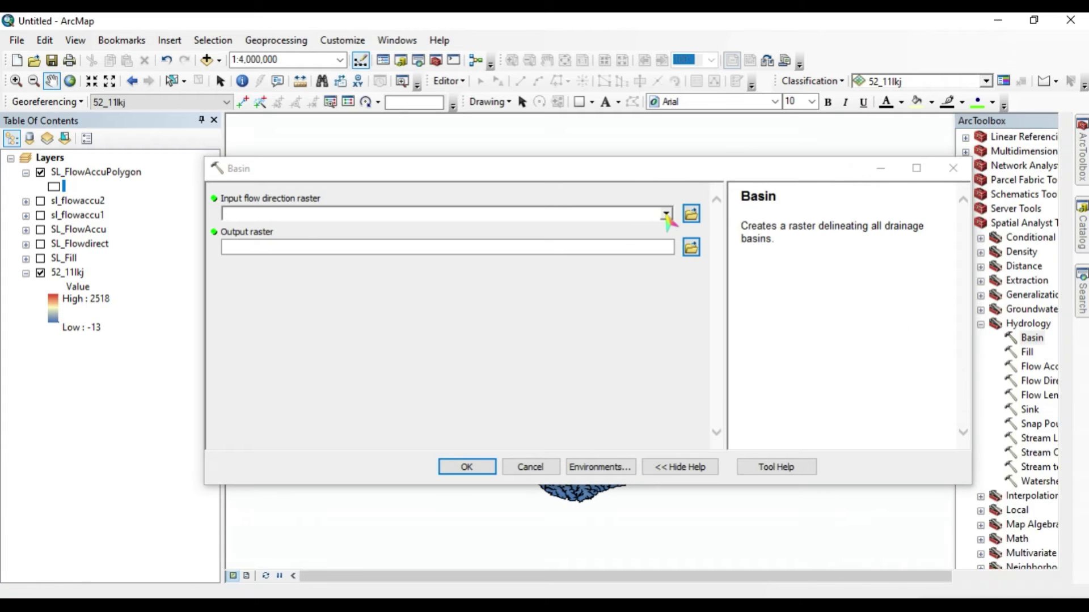
pyautogui.click(666, 214)
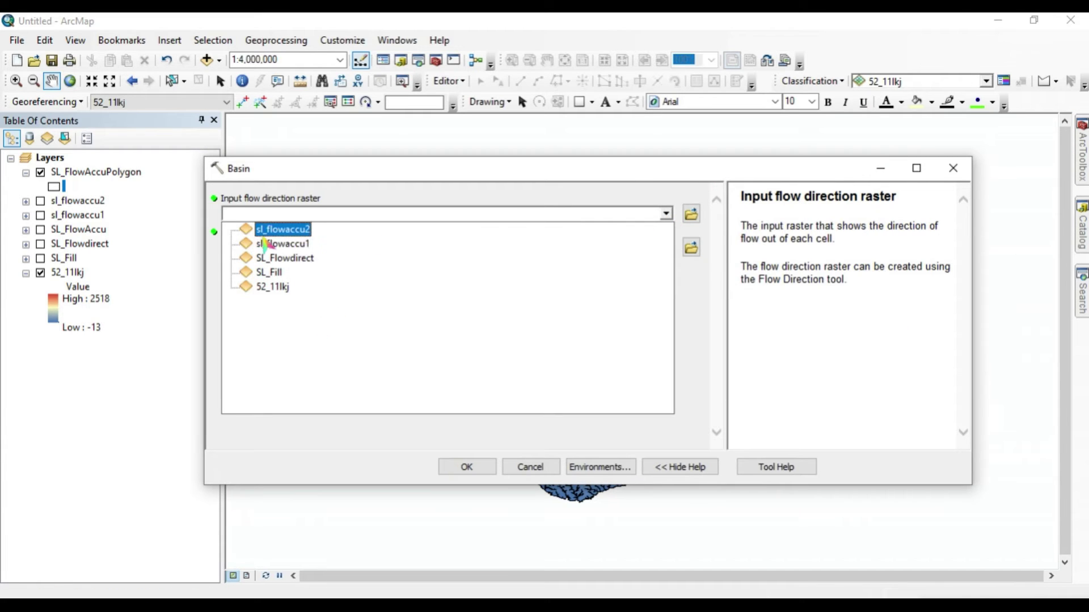
pyautogui.click(283, 263)
pyautogui.click(691, 248)
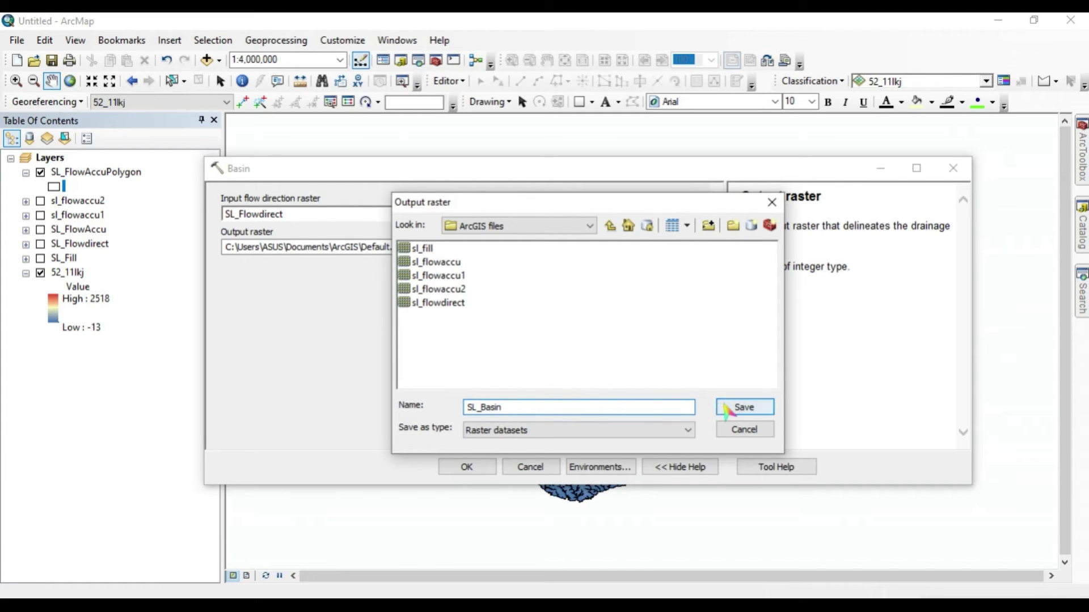
pyautogui.click(744, 408)
pyautogui.click(464, 466)
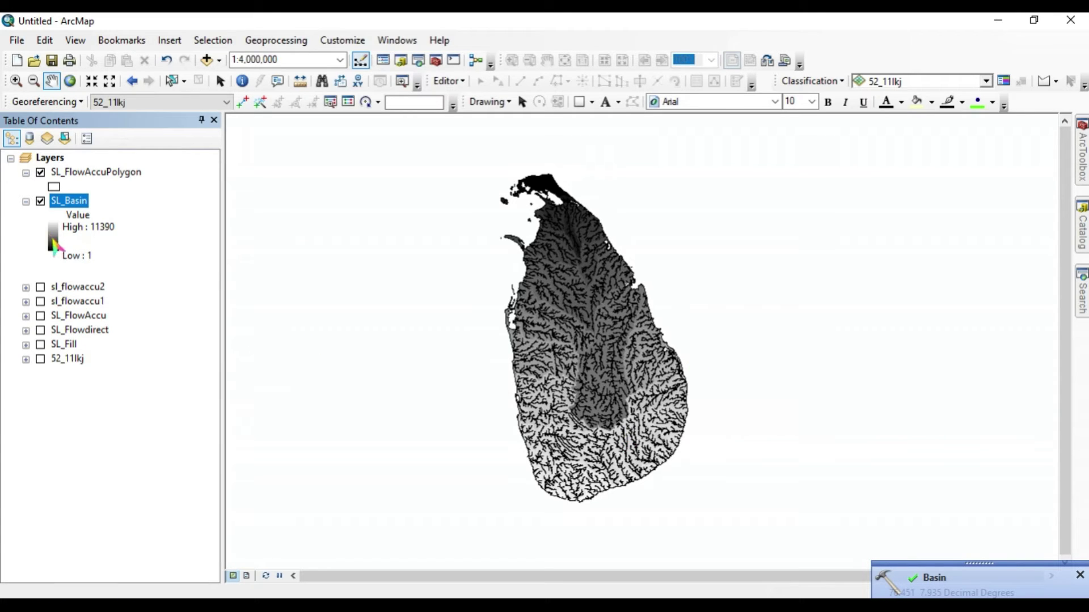
# Apply the colour ramp running from dark red through orange and pale yellow to dark blue to the SL_Basin raster
pyautogui.click(54, 242)
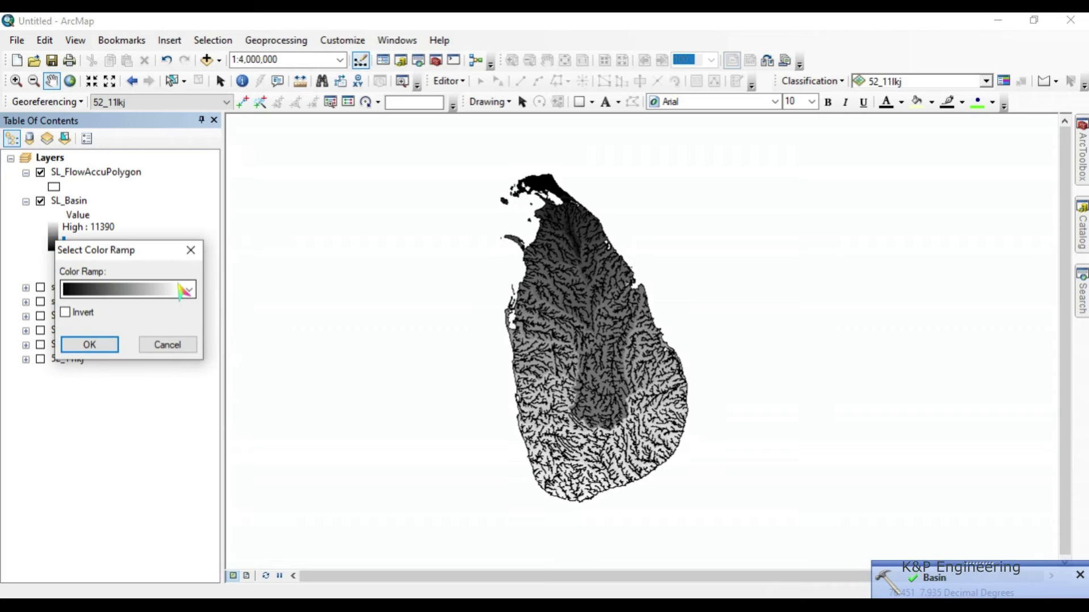
pyautogui.click(182, 288)
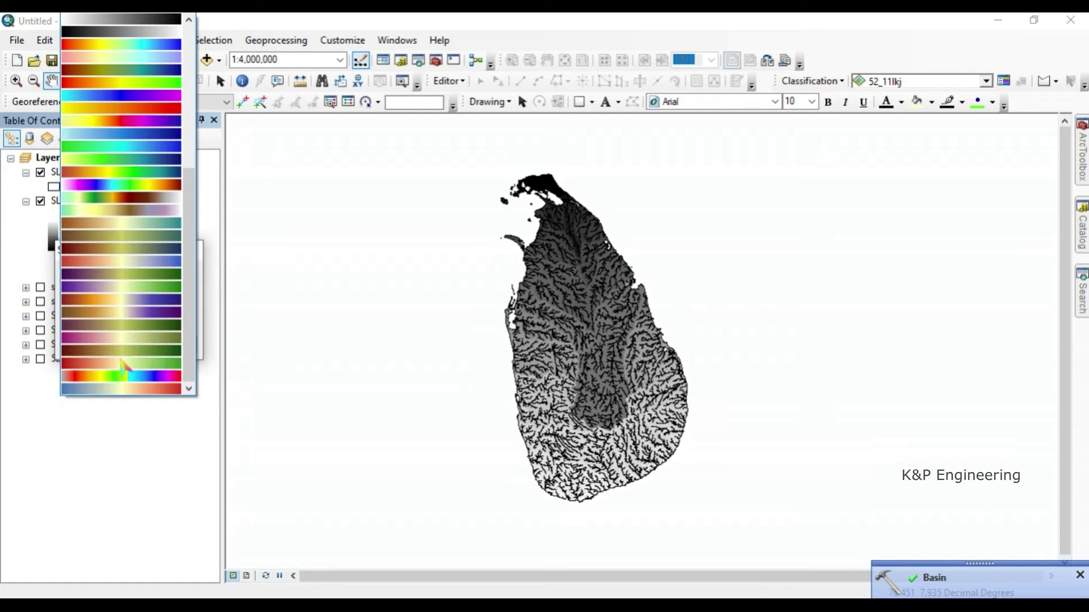
pyautogui.click(112, 311)
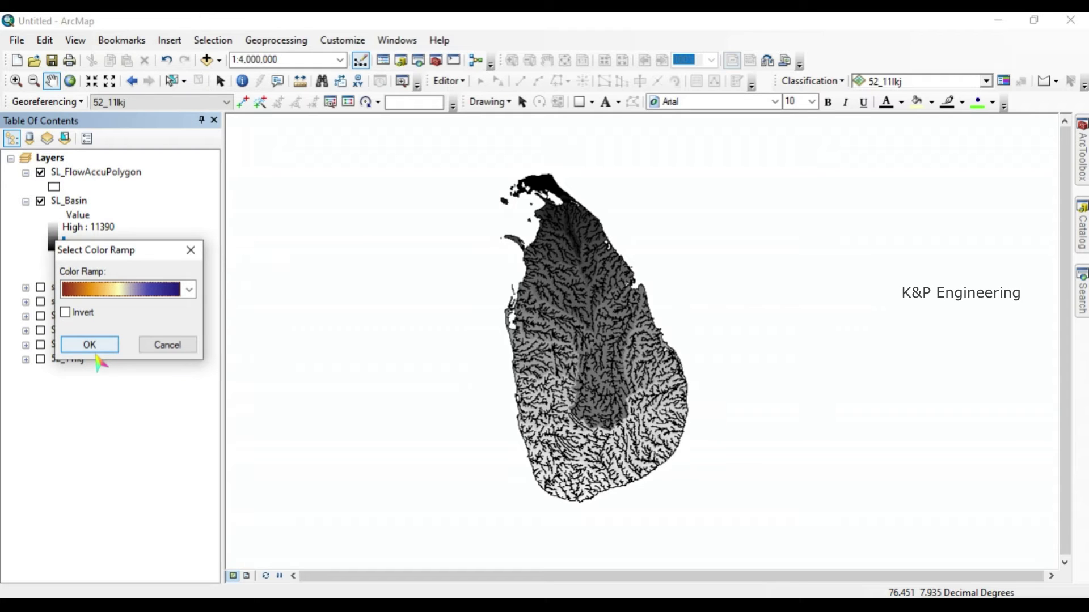
pyautogui.click(93, 346)
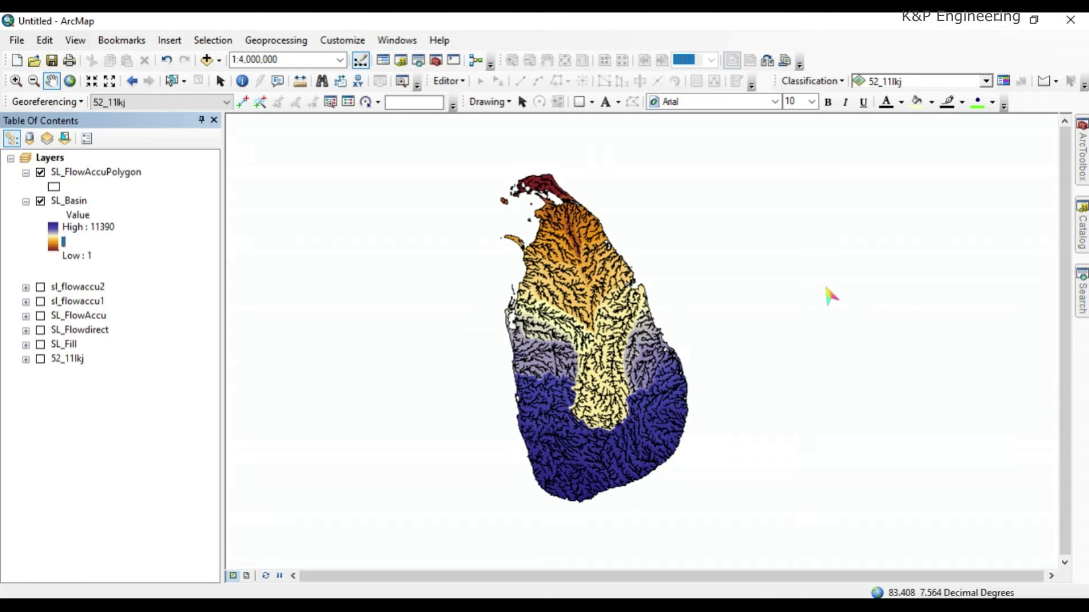
# Convert the SL_Basin raster to polygons with Raster to Polygon, saving the output as SL_BasinPolygon in the ArcGIS files folder
pyautogui.scroll(2, 652, 377)
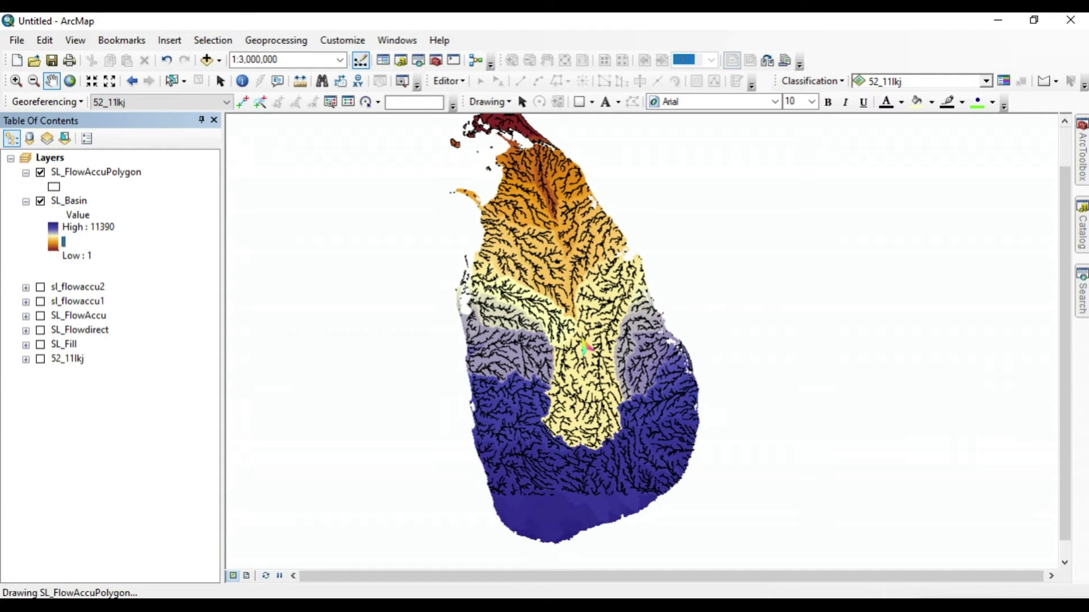
pyautogui.click(1083, 301)
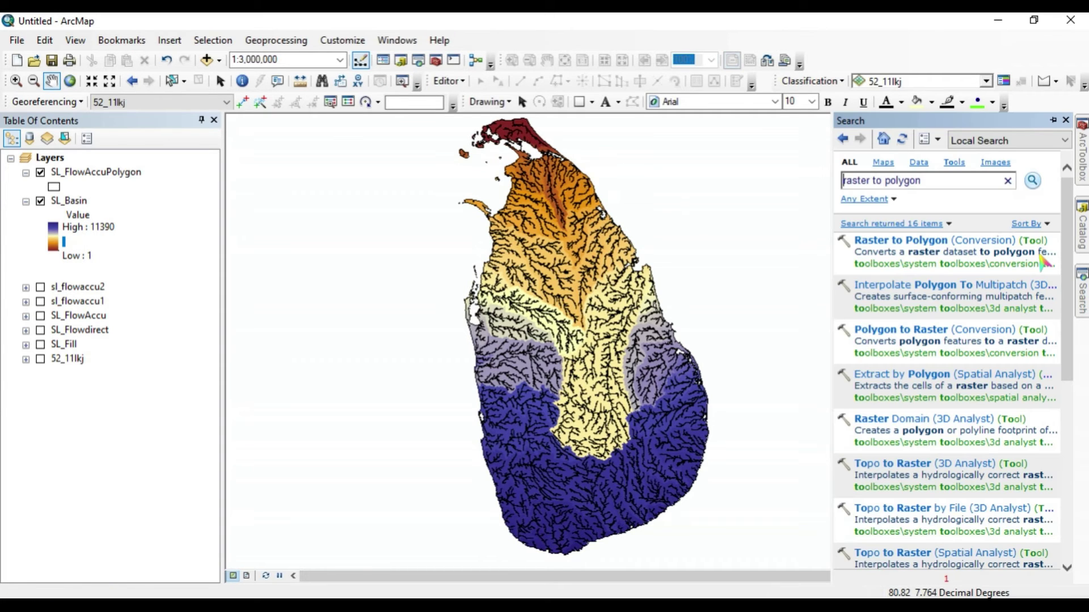
pyautogui.click(923, 245)
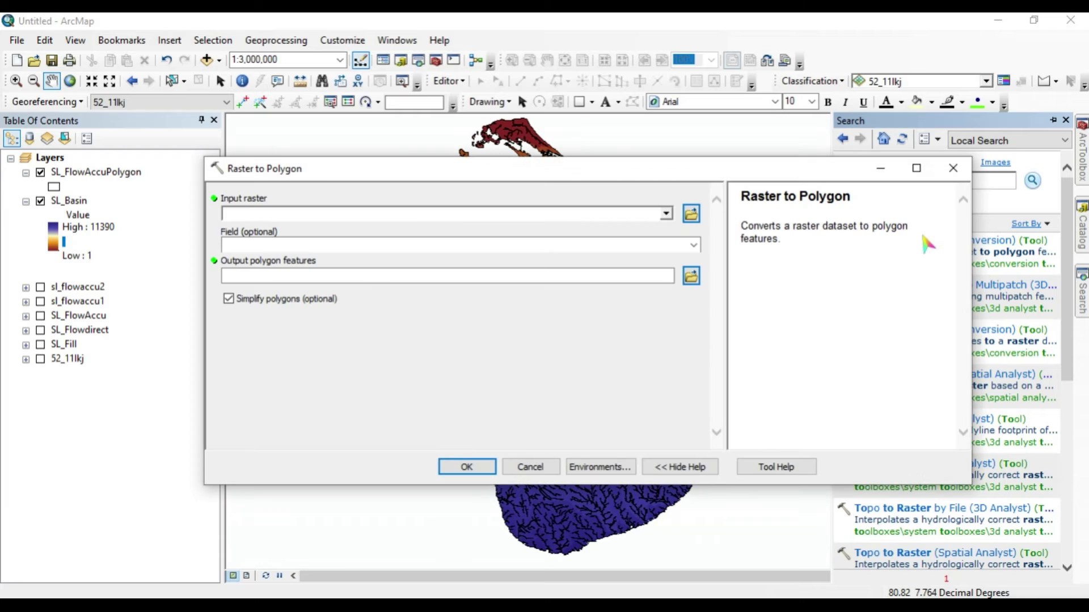
pyautogui.click(667, 214)
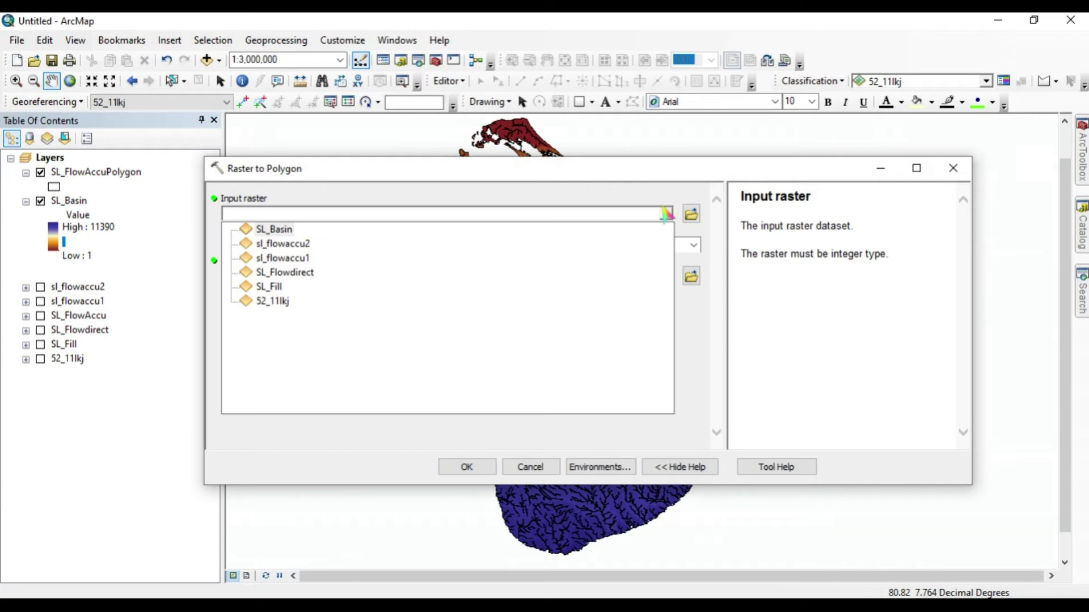
pyautogui.click(275, 229)
pyautogui.click(691, 277)
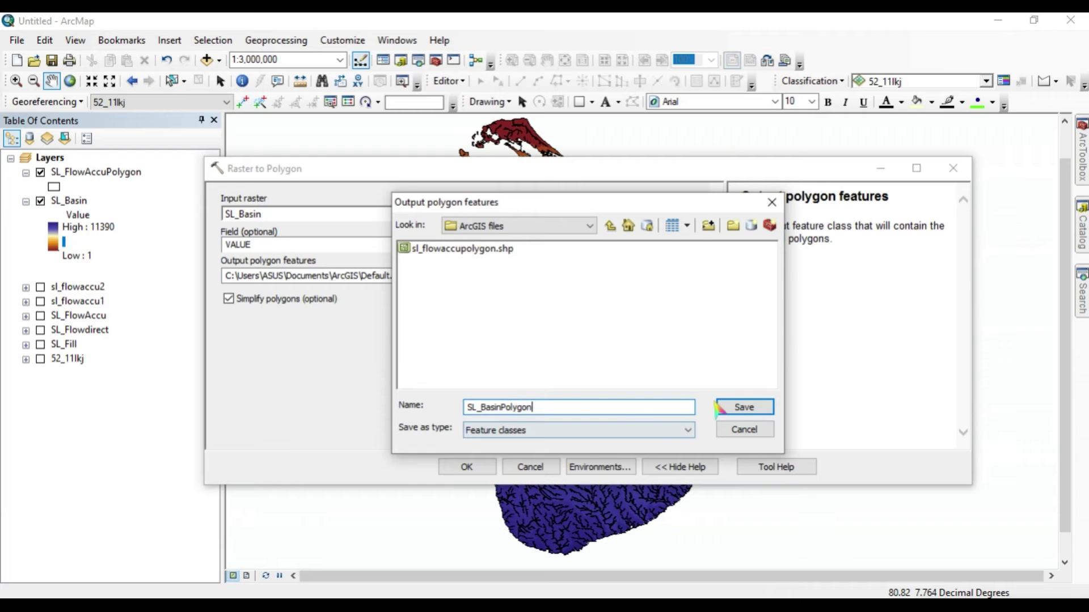
pyautogui.click(744, 407)
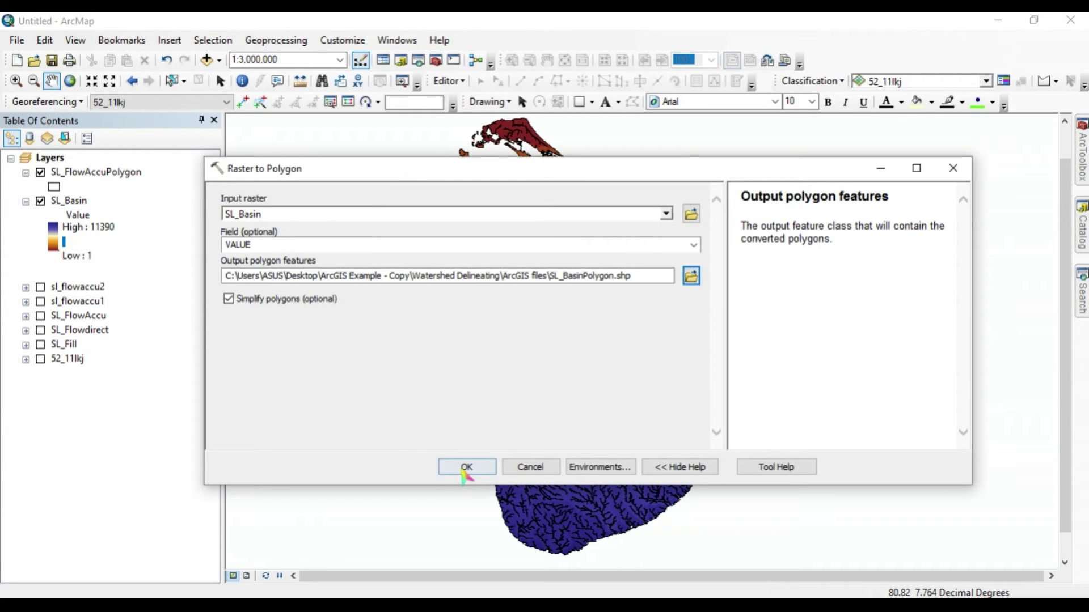
pyautogui.click(465, 468)
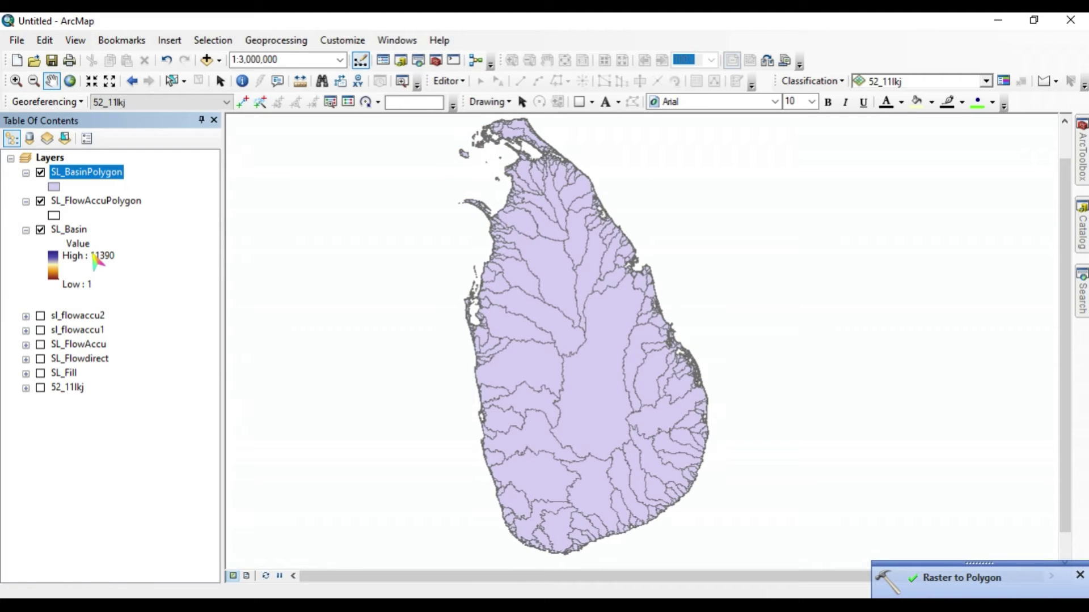
# Hide the SL_FlowAccuPolygon and SL_Basin layers, leaving SL_BasinPolygon displayed
pyautogui.keyDown('ctrl'); pyautogui.click(38, 205); pyautogui.keyUp('ctrl')
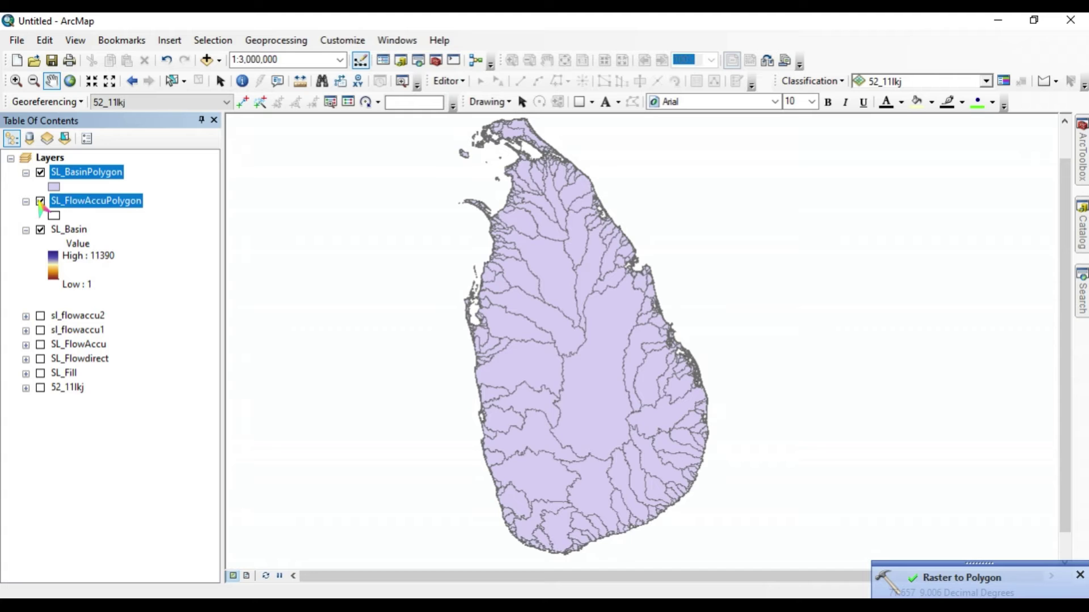
pyautogui.click(40, 202)
pyautogui.click(39, 230)
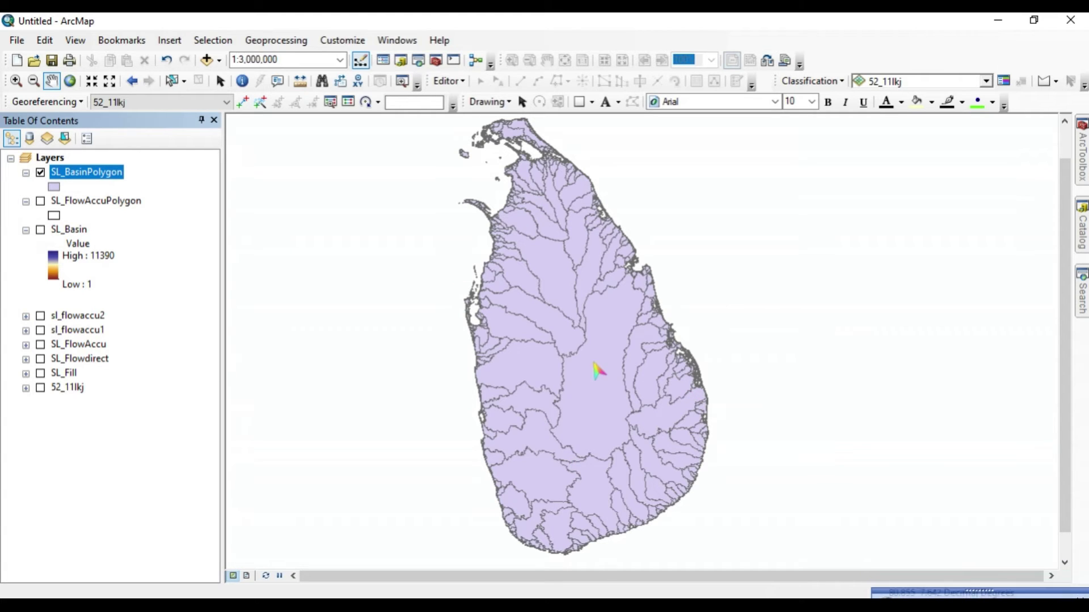
# Select individual basins in the centre and southwest of SL_BasinPolygon, ending with only the large elongated central basin selected
pyautogui.click(170, 81)
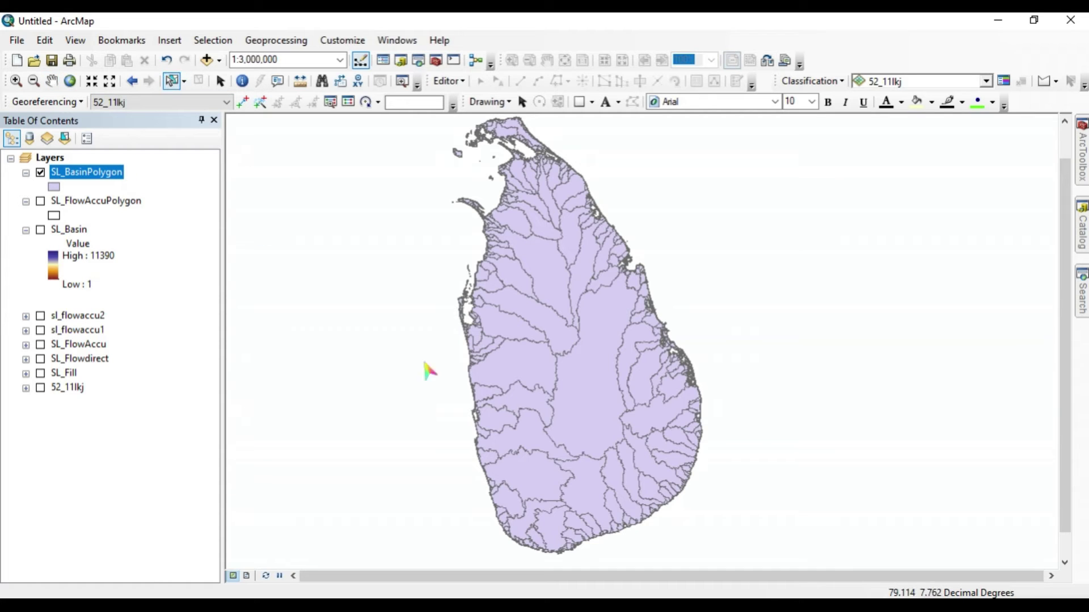
pyautogui.click(588, 390)
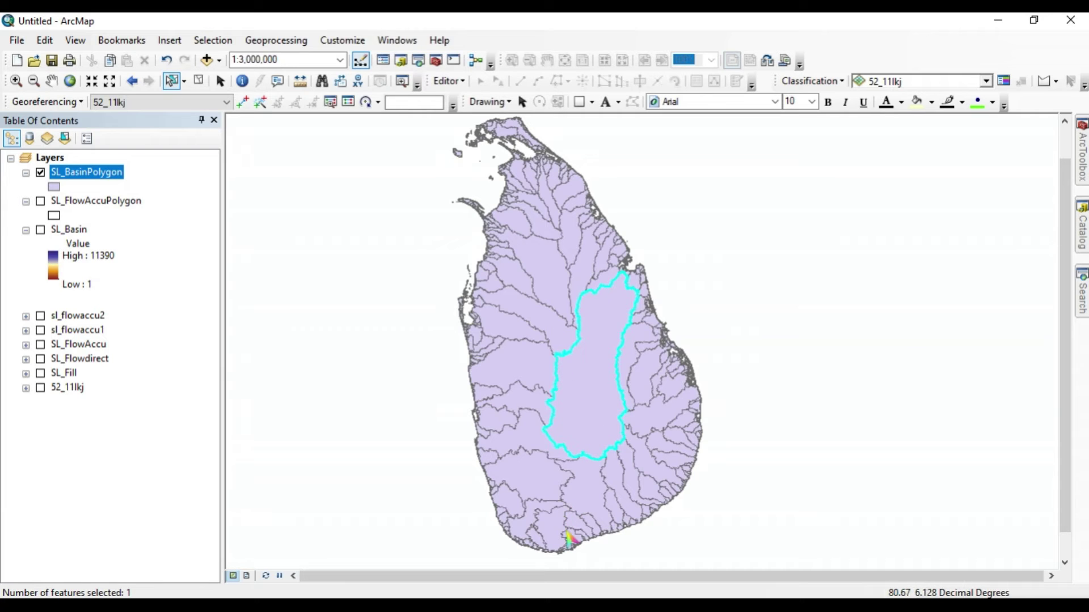
pyautogui.click(545, 489)
pyautogui.click(586, 490)
pyautogui.click(524, 484)
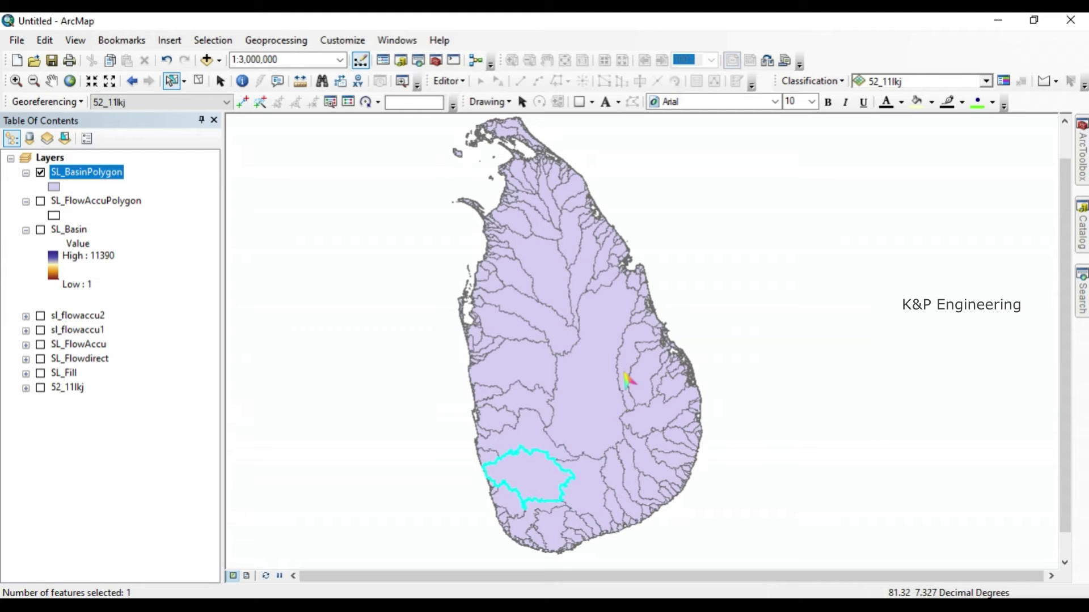
pyautogui.scroll(-1, 561, 500)
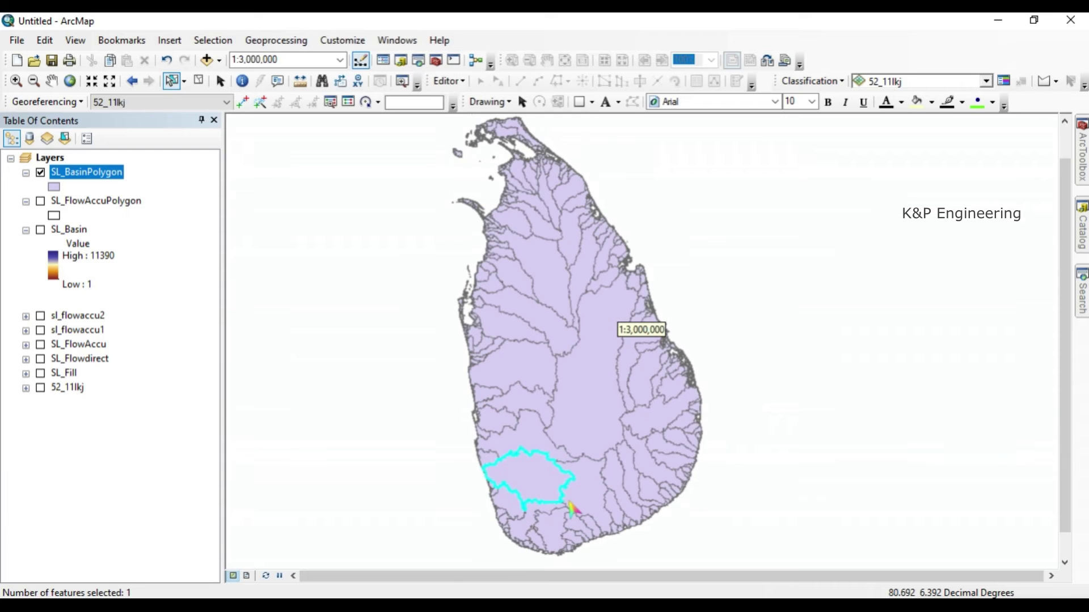
pyautogui.scroll(1, 570, 506)
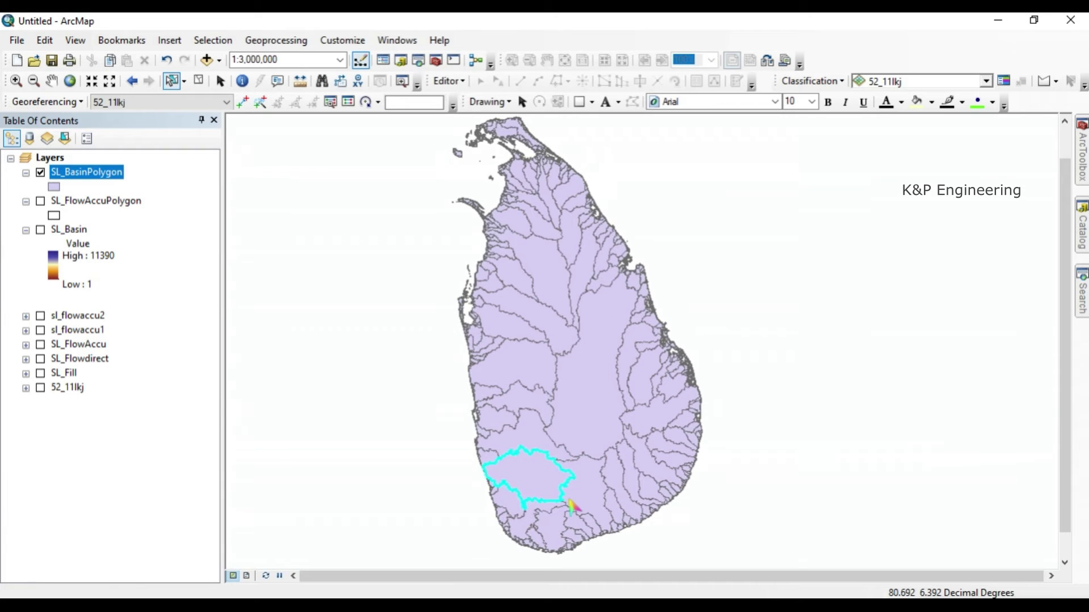
pyautogui.click(594, 399)
pyautogui.scroll(-1, 609, 337)
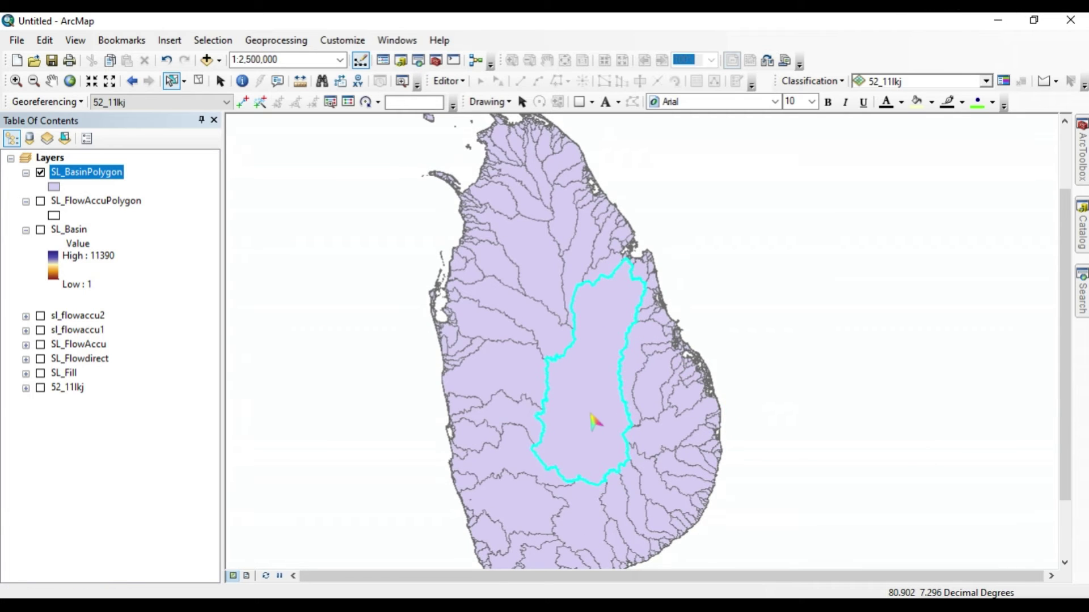
pyautogui.scroll(1, 594, 421)
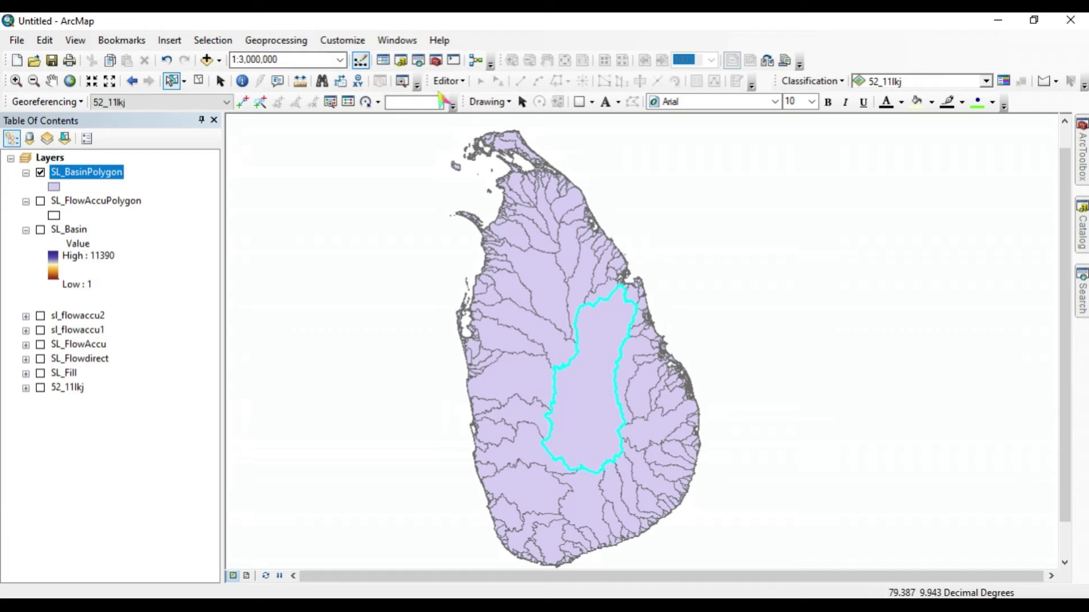
# Clip SL_BasinPolygon using its selected central basin as the clip feature, saving the output as Mahaweli_Basin in the ArcGIS files folder
pyautogui.click(276, 46)
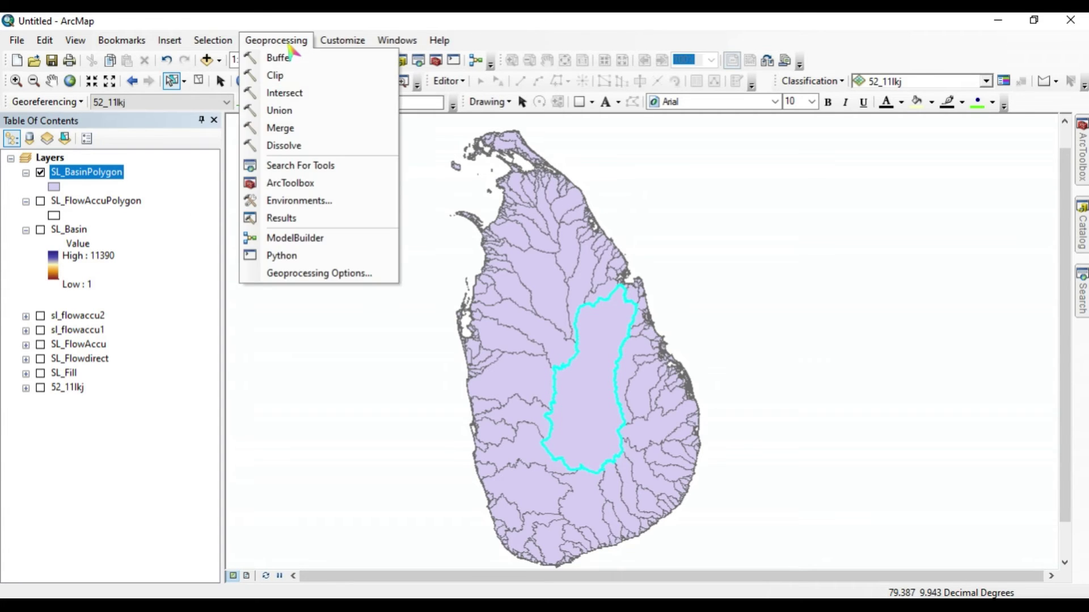
pyautogui.click(273, 75)
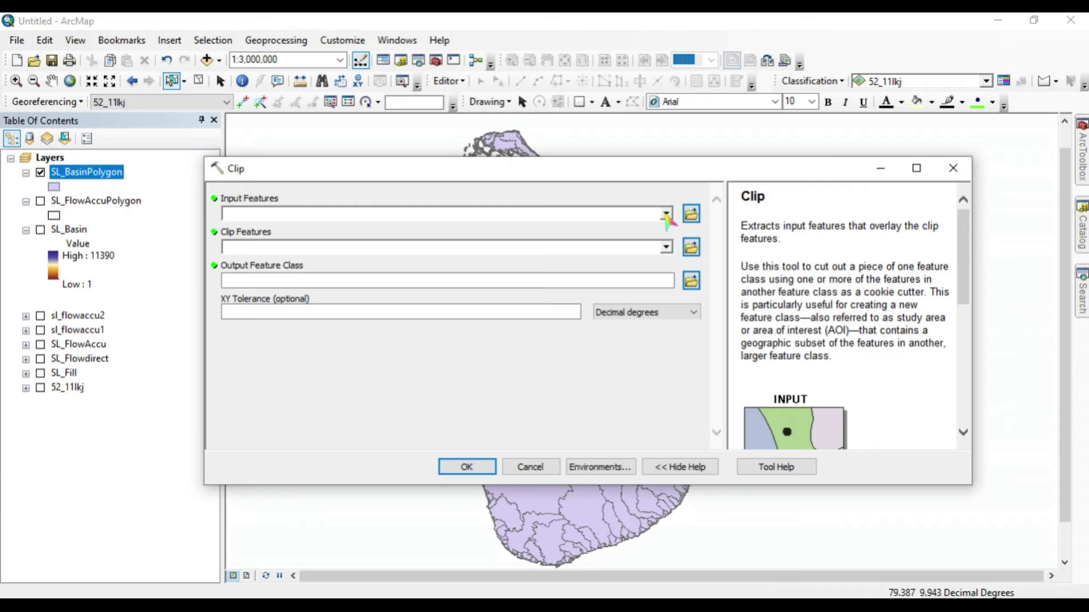
pyautogui.click(667, 214)
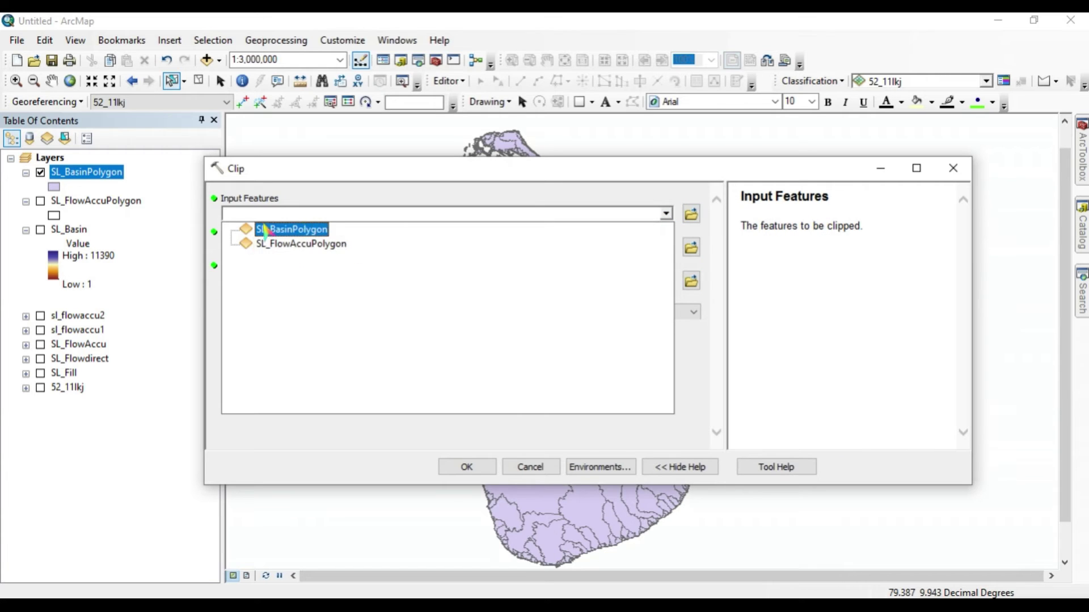
pyautogui.click(292, 231)
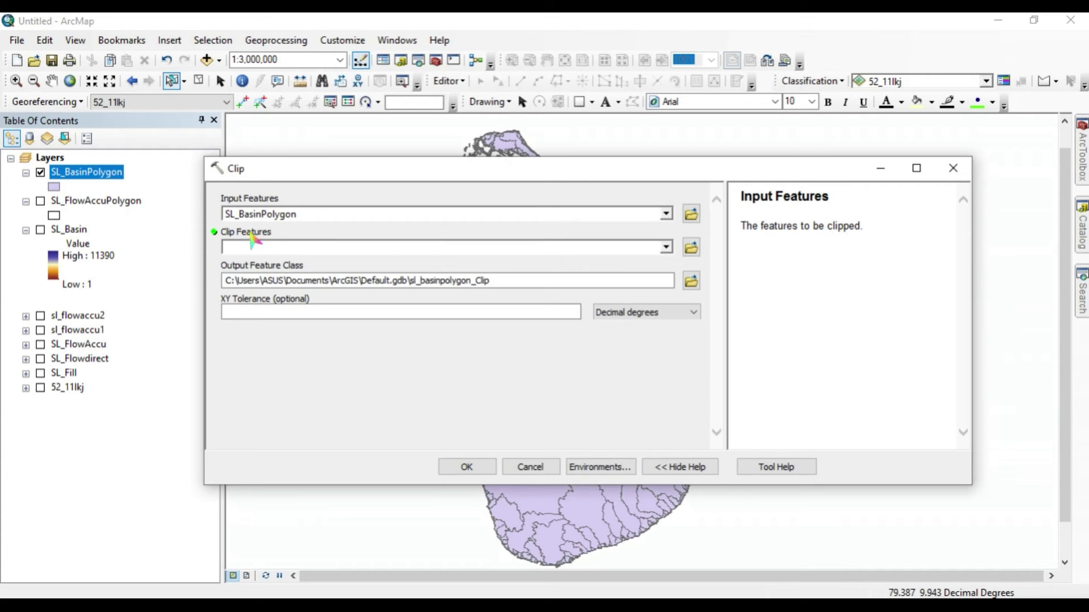
pyautogui.click(667, 248)
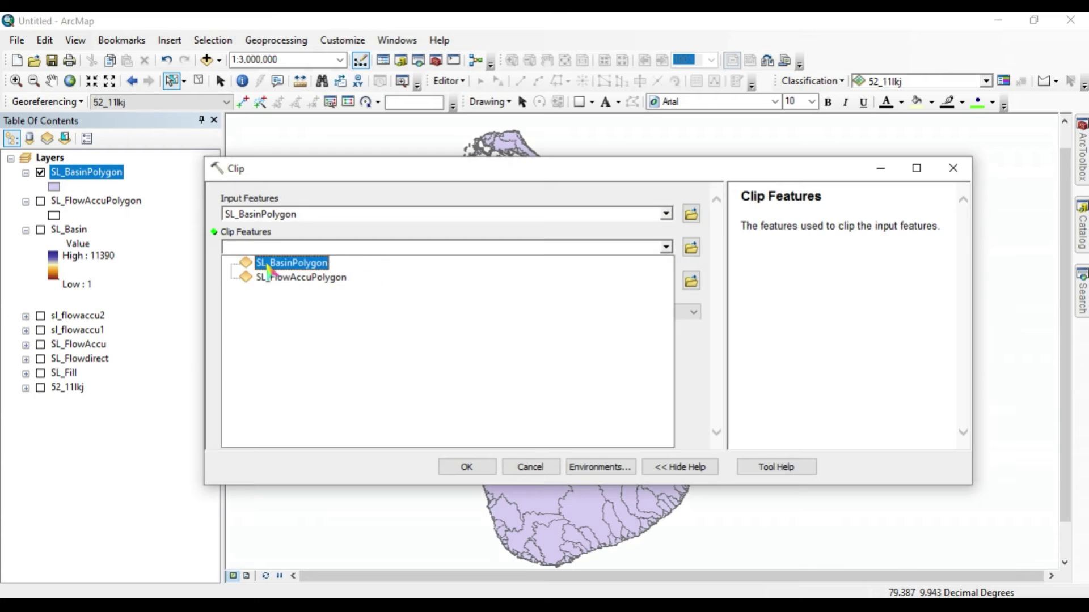
pyautogui.click(289, 266)
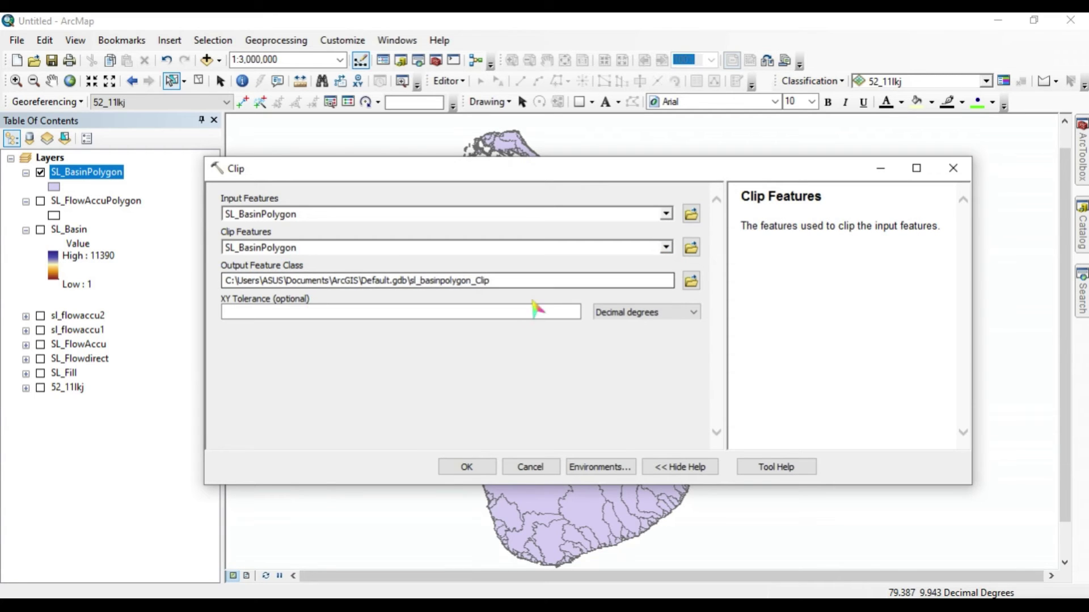
pyautogui.click(700, 286)
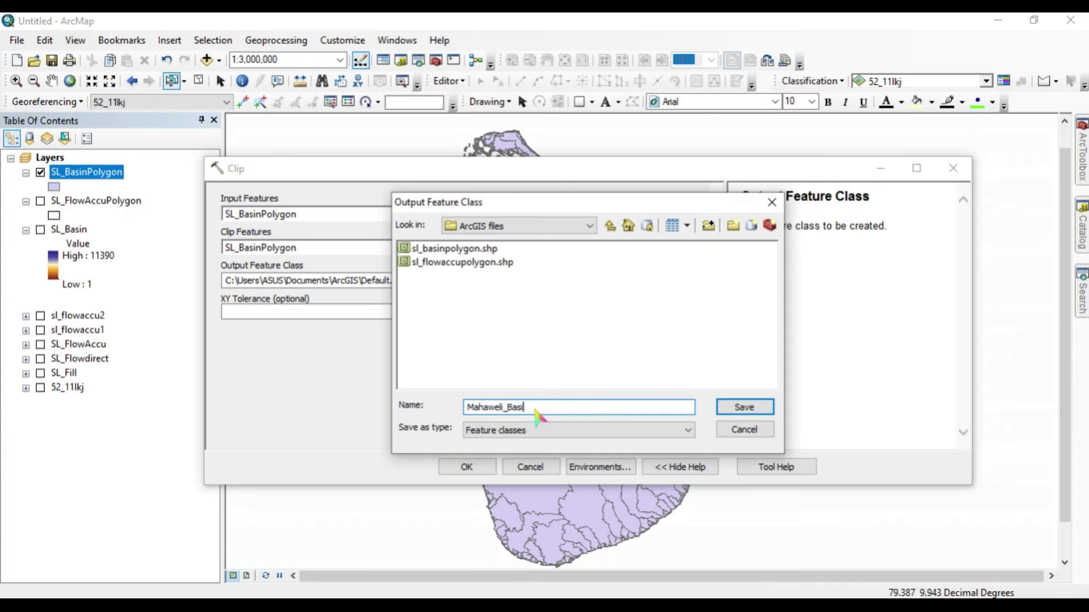
pyautogui.click(744, 409)
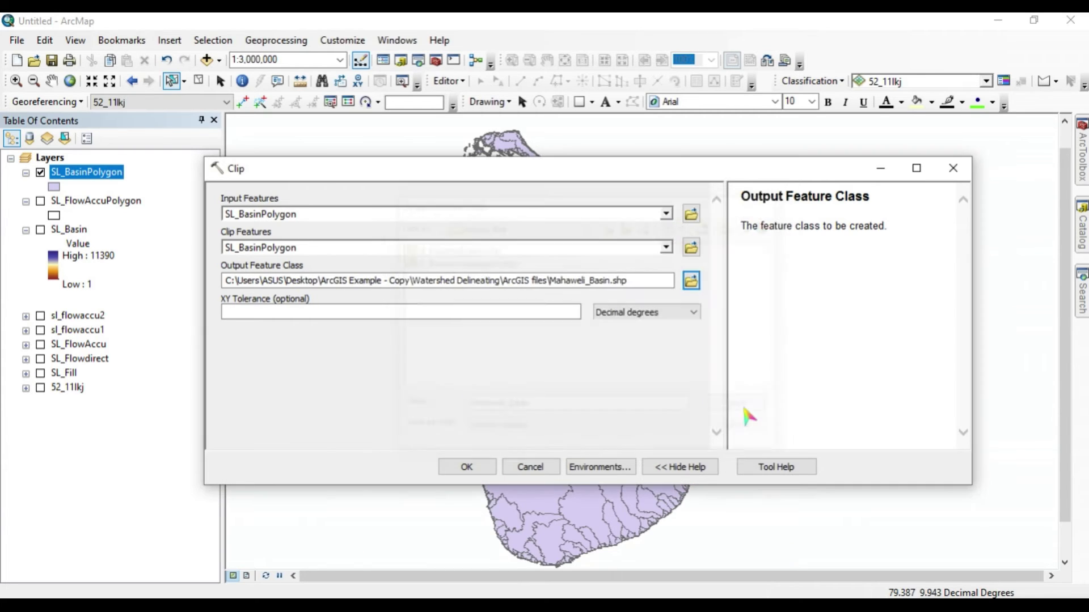
pyautogui.click(477, 468)
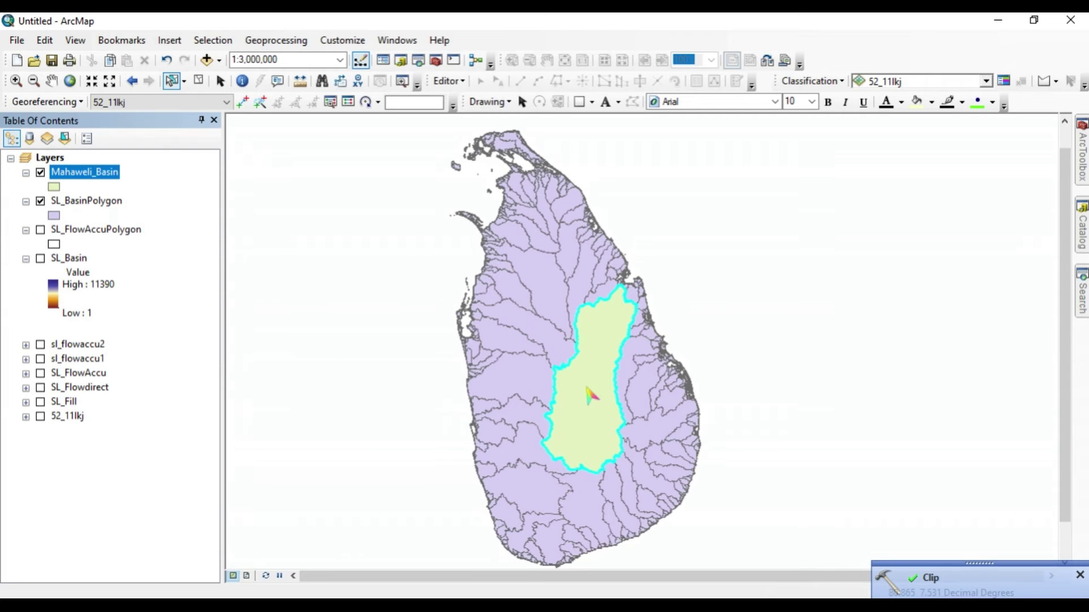
# Hide the SL_BasinPolygon layer to view the clipped Mahaweli_Basin polygon on its own
pyautogui.click(41, 201)
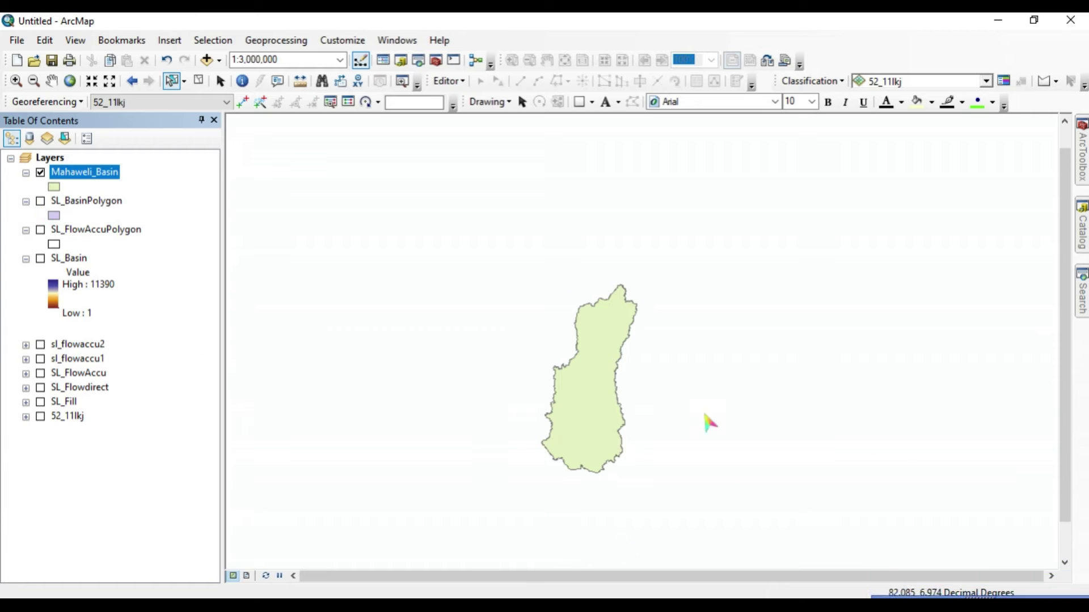
pyautogui.scroll(1, 583, 377)
pyautogui.scroll(-2, 583, 377)
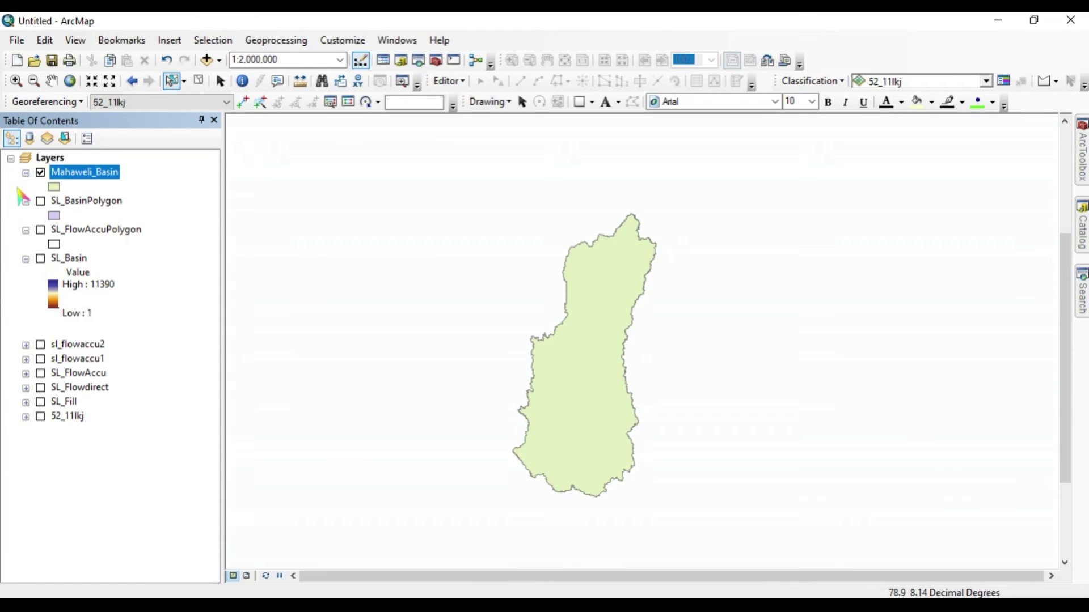
# Symbolize Mahaweli_Basin with no fill colour and a red outline of width 2
pyautogui.click(57, 189)
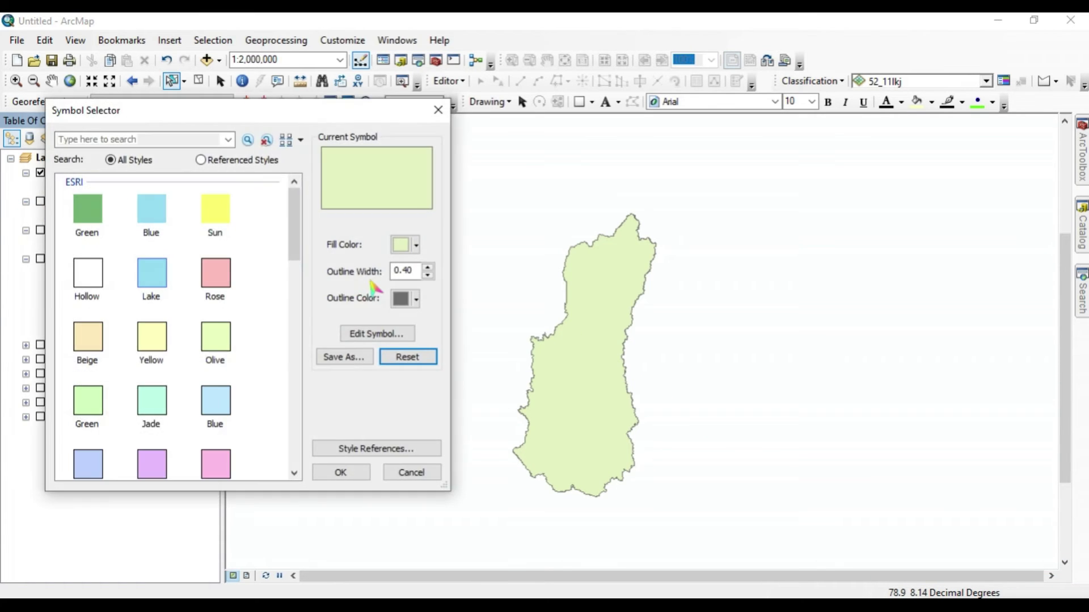
pyautogui.click(403, 244)
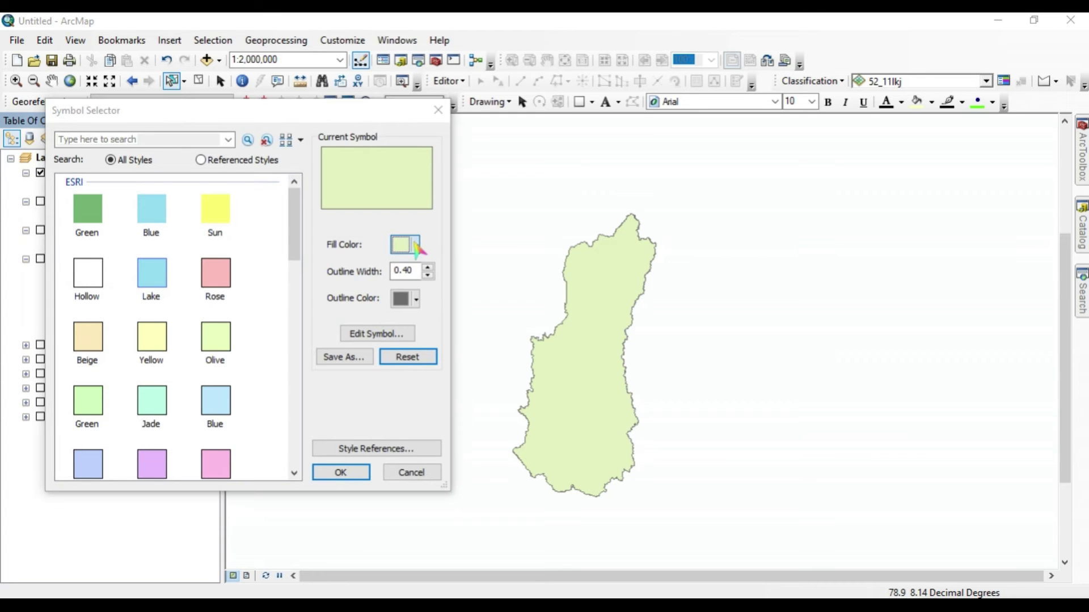
pyautogui.click(448, 267)
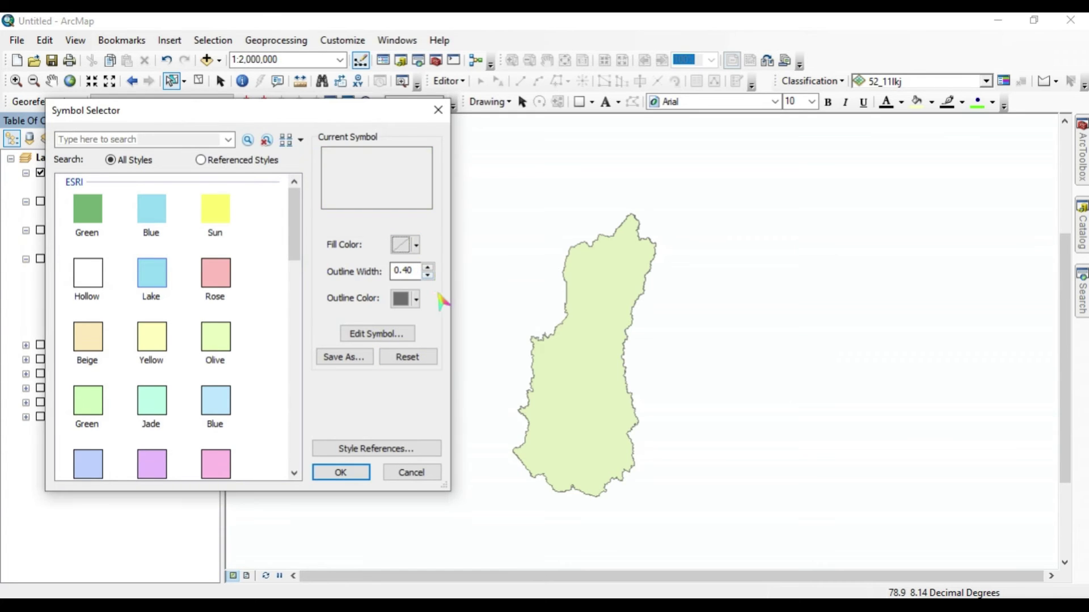
pyautogui.write('2')
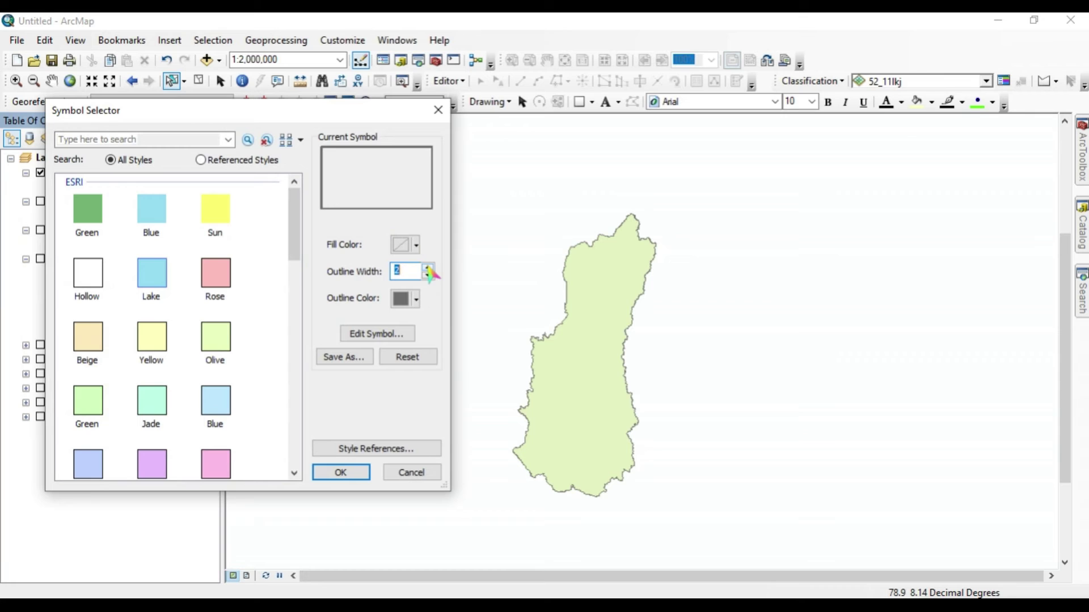
pyautogui.click(417, 299)
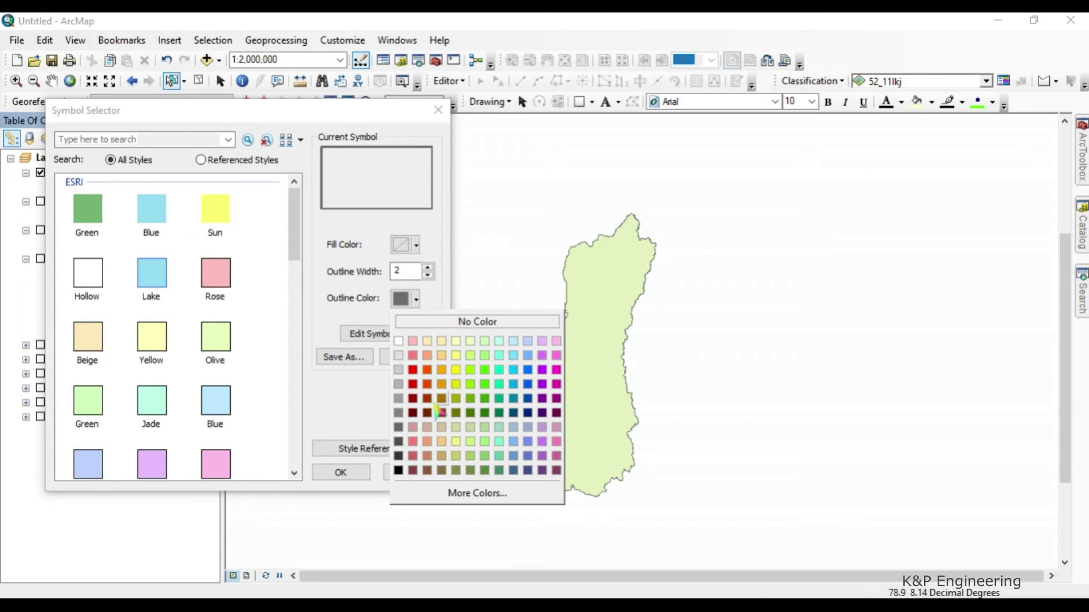
pyautogui.click(399, 470)
pyautogui.click(416, 299)
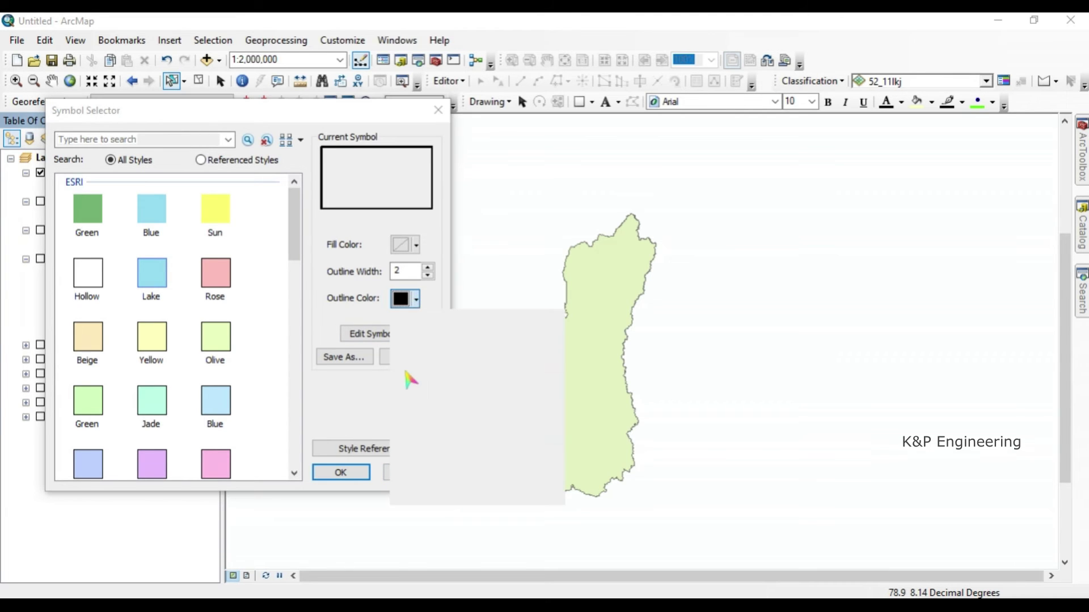
pyautogui.click(413, 384)
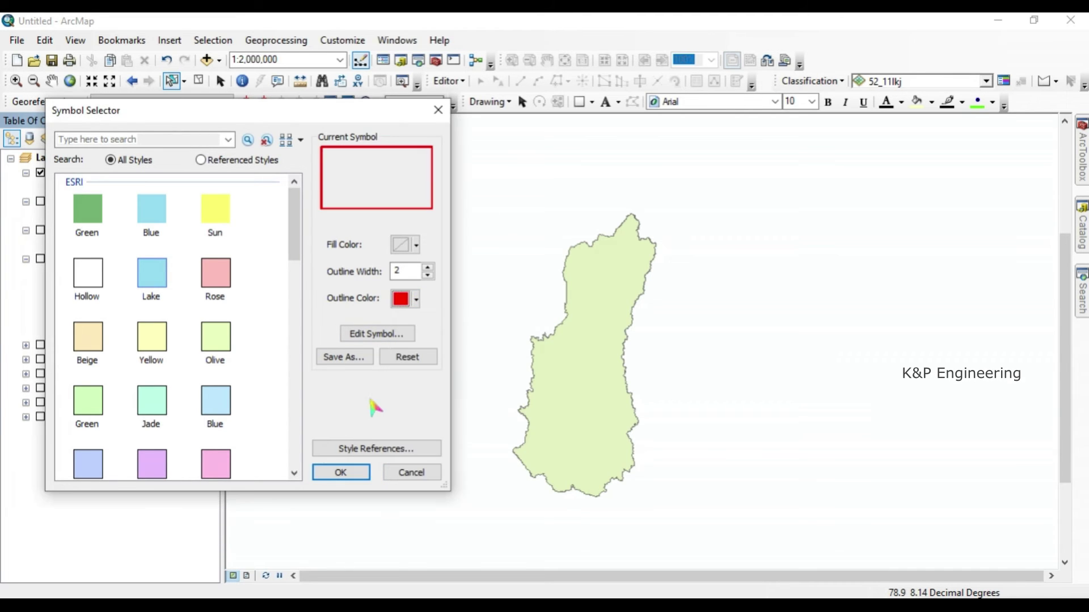
pyautogui.click(341, 472)
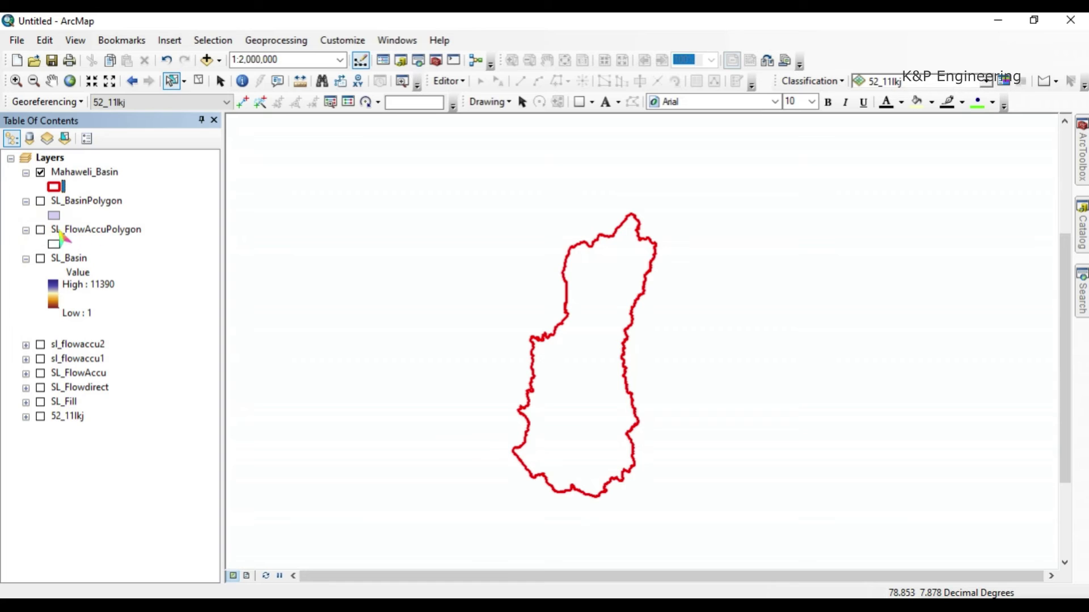
# Display the SL_FlowAccuPolygon streams together with the Mahaweli_Basin outline across the whole island
pyautogui.click(39, 232)
pyautogui.click(40, 231)
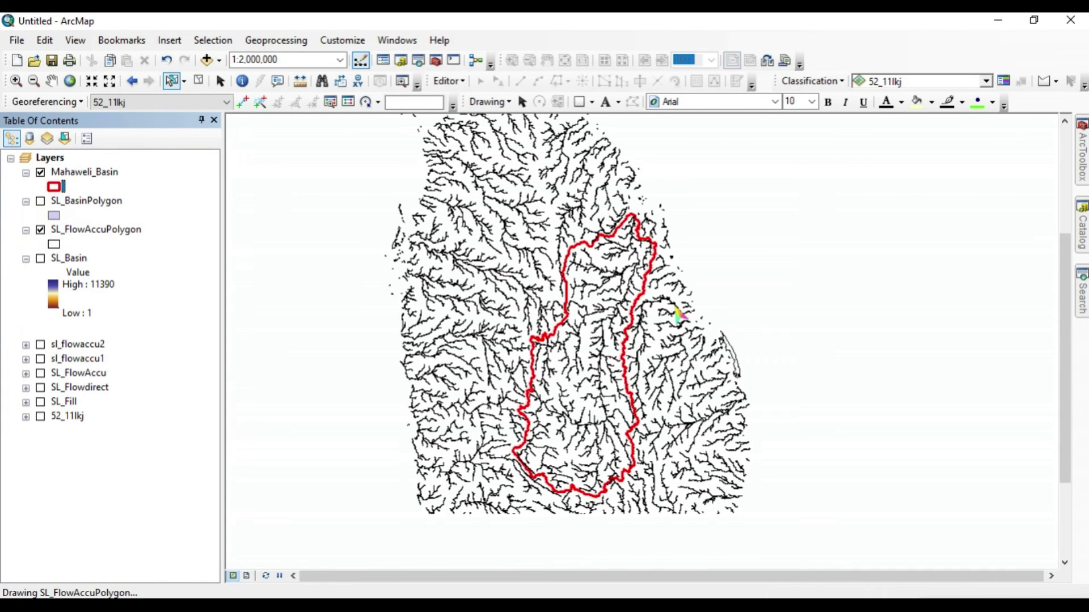
pyautogui.scroll(2, 678, 406)
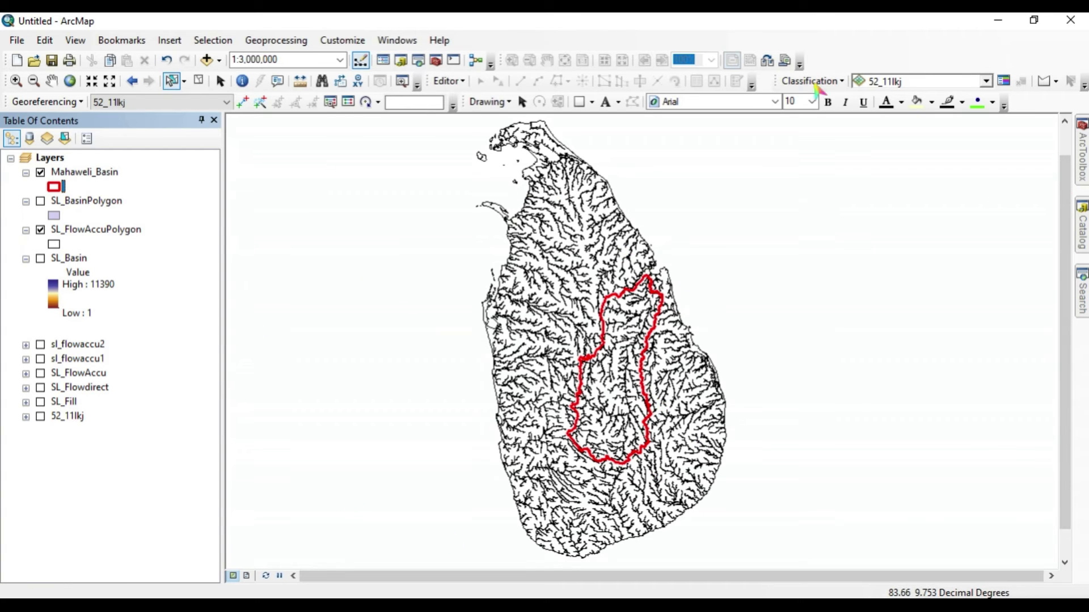
# Clip SL_FlowAccuPolygon with Mahaweli_Basin as the clip feature, saving the output as Mahaweli_StreamLine in the ArcGIS files folder
pyautogui.click(288, 41)
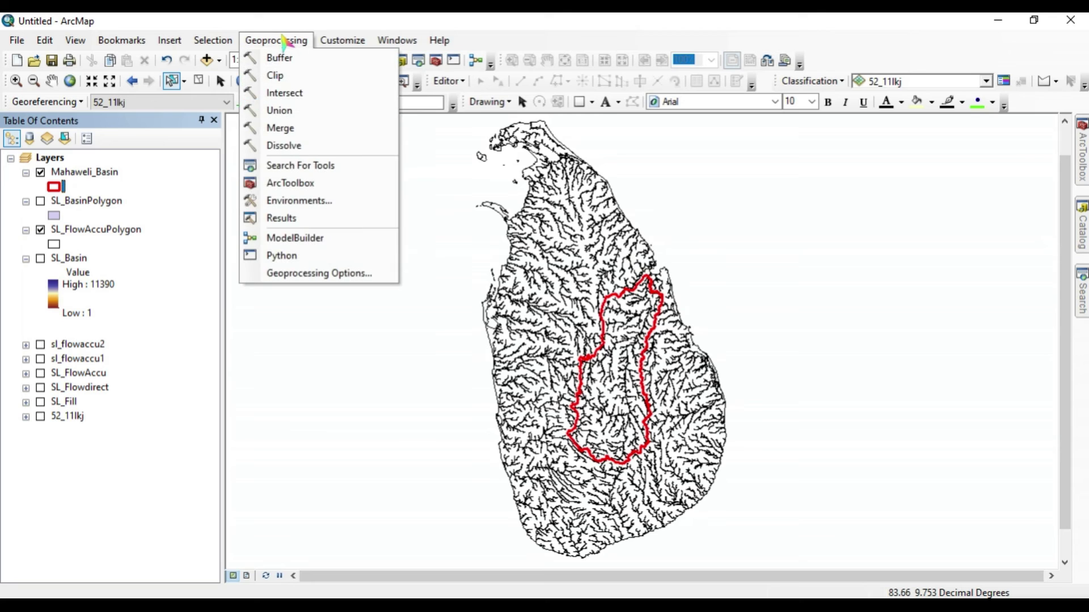
pyautogui.click(269, 80)
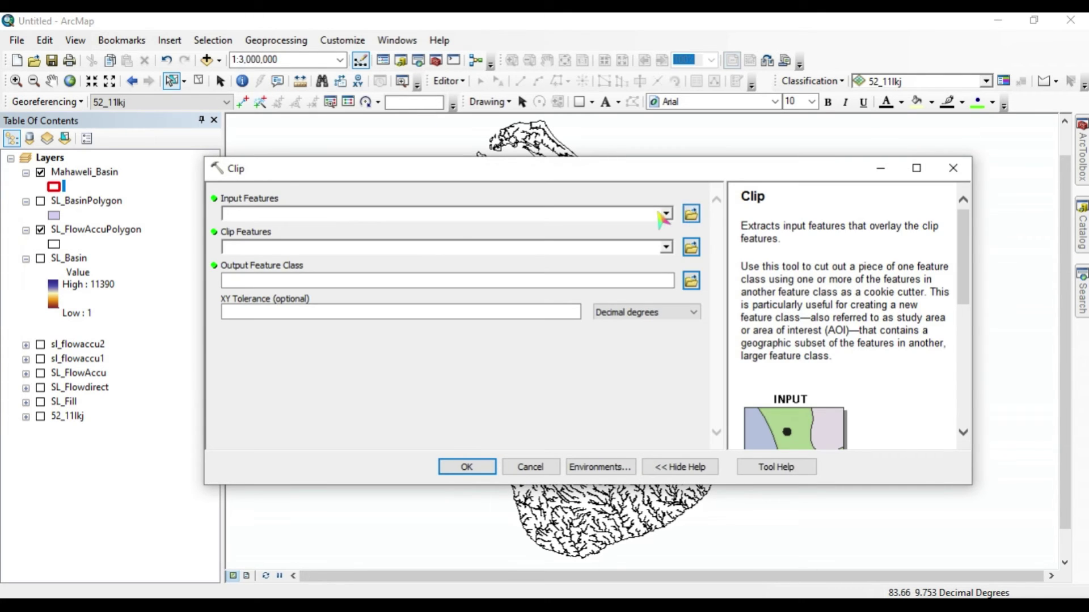
pyautogui.click(667, 214)
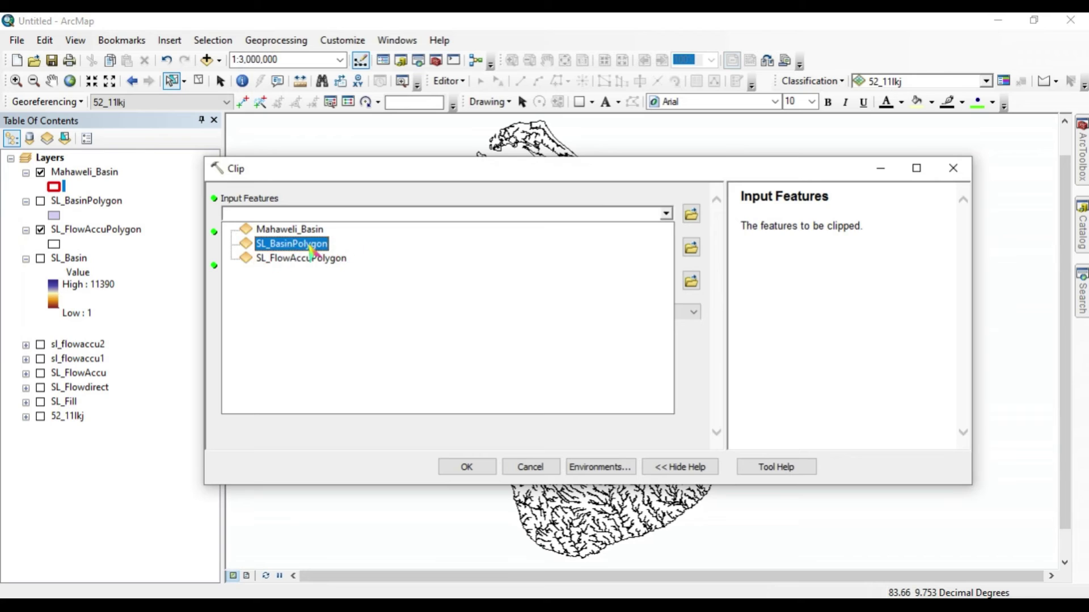
pyautogui.click(291, 258)
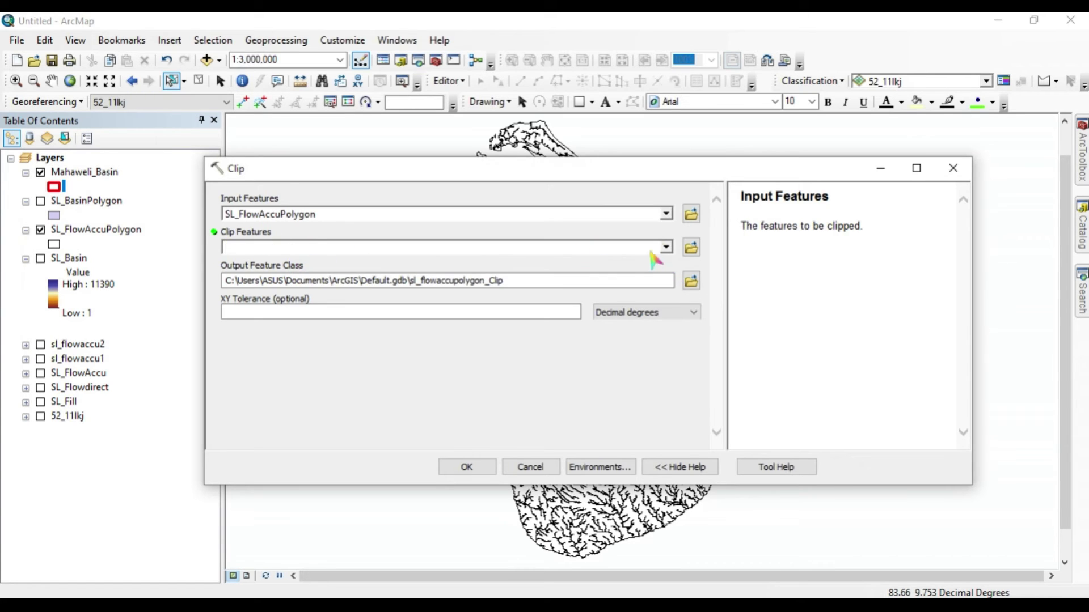
pyautogui.click(667, 249)
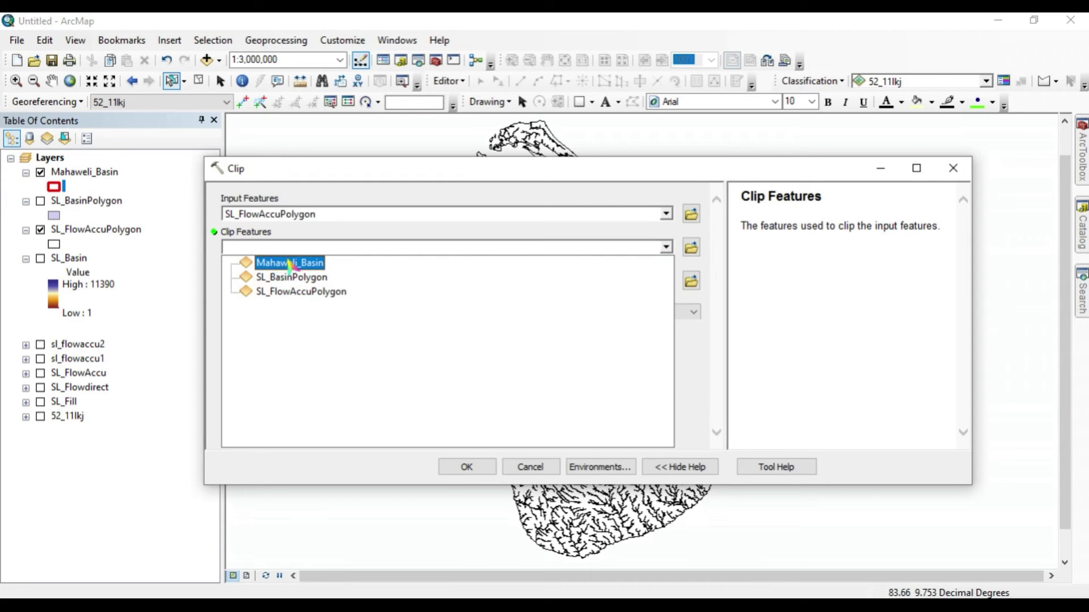
pyautogui.click(289, 264)
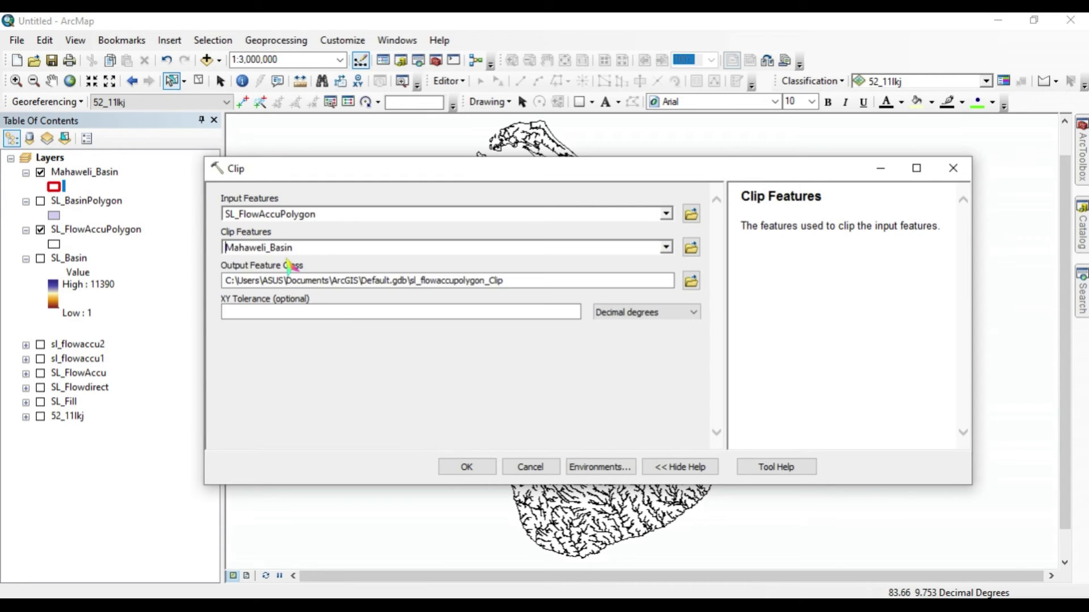
pyautogui.click(692, 281)
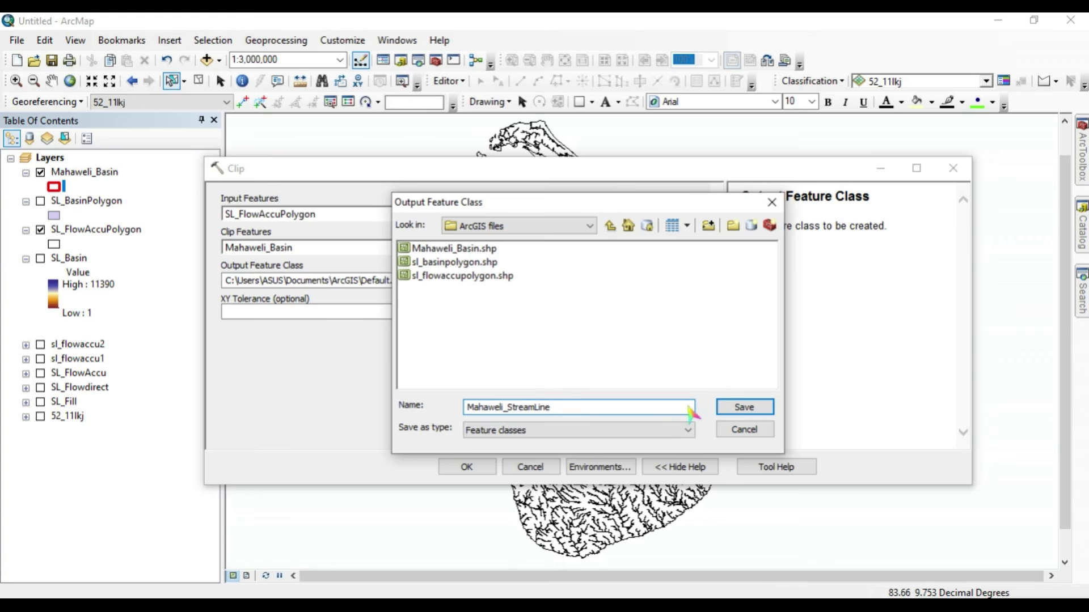
pyautogui.click(741, 407)
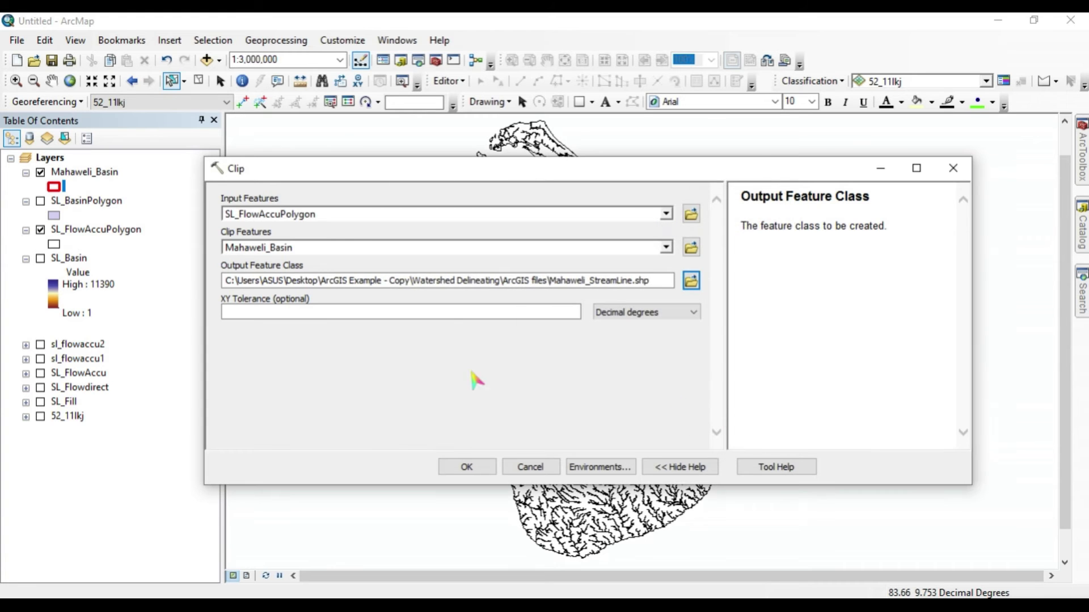
pyautogui.click(461, 469)
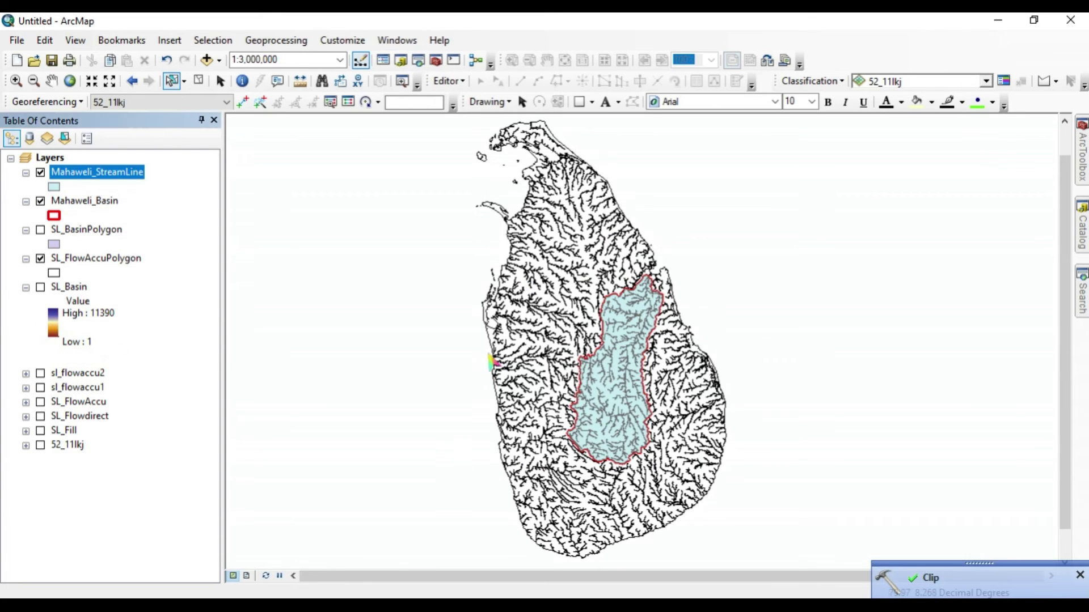
# Hide the SL_FlowAccuPolygon layer to view only the clipped Mahaweli streams and basin
pyautogui.click(41, 259)
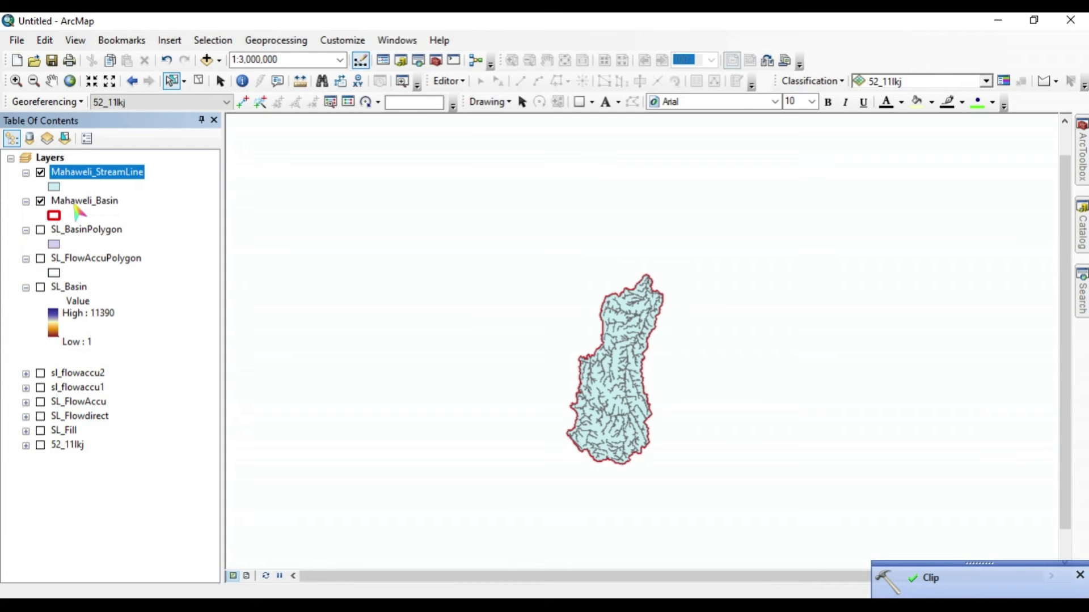
pyautogui.scroll(2, 657, 389)
pyautogui.scroll(-2, 656, 390)
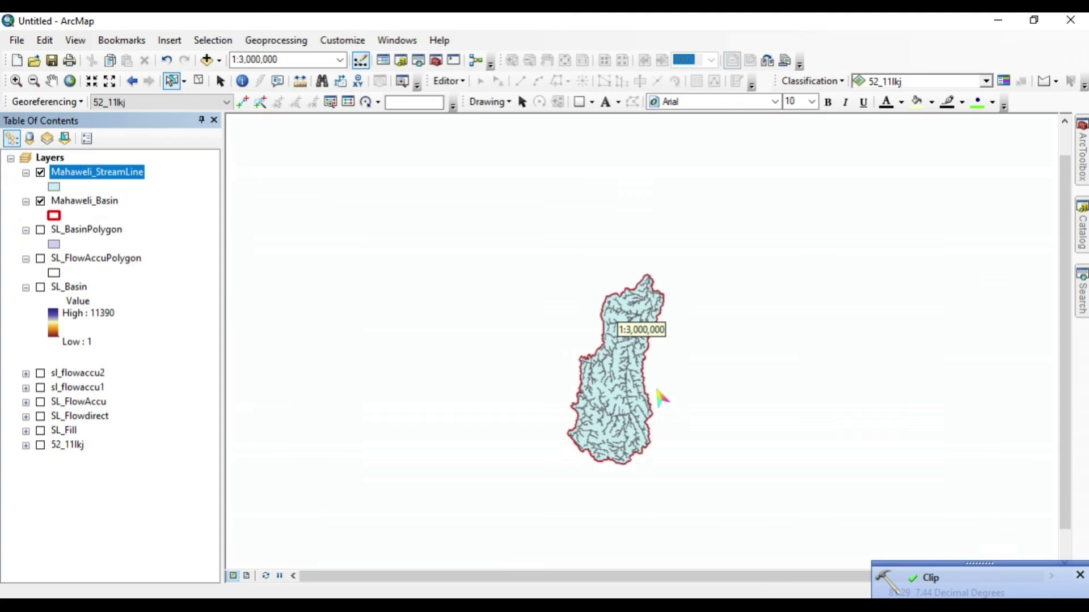
pyautogui.scroll(-1, 662, 398)
pyautogui.scroll(-1, 625, 481)
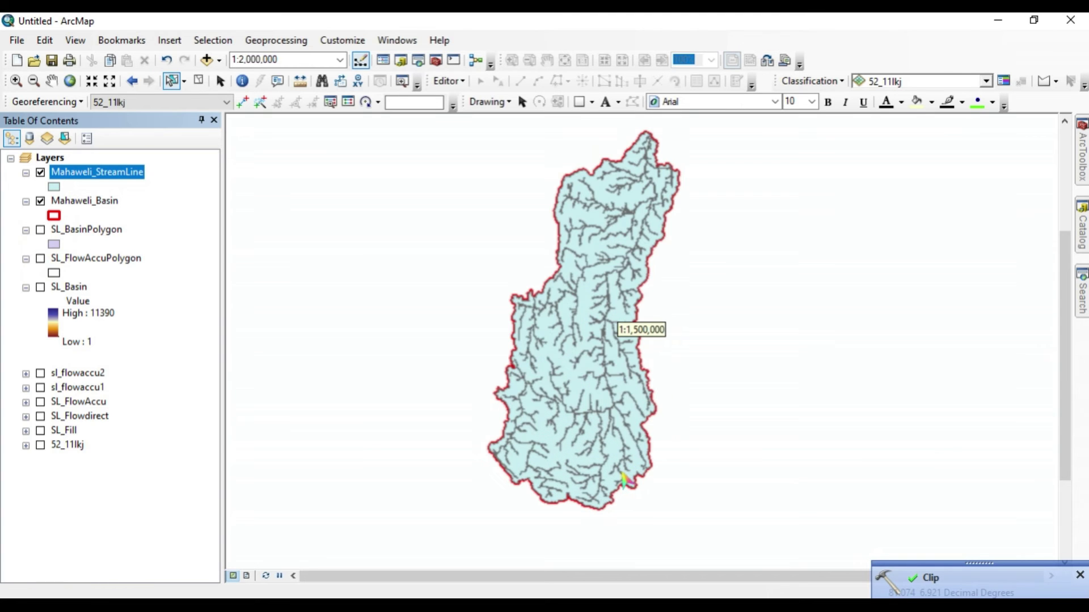
# Symbolize Mahaweli_StreamLine with no fill colour and a blue outline of width 1
pyautogui.click(54, 188)
pyautogui.click(405, 245)
pyautogui.click(441, 267)
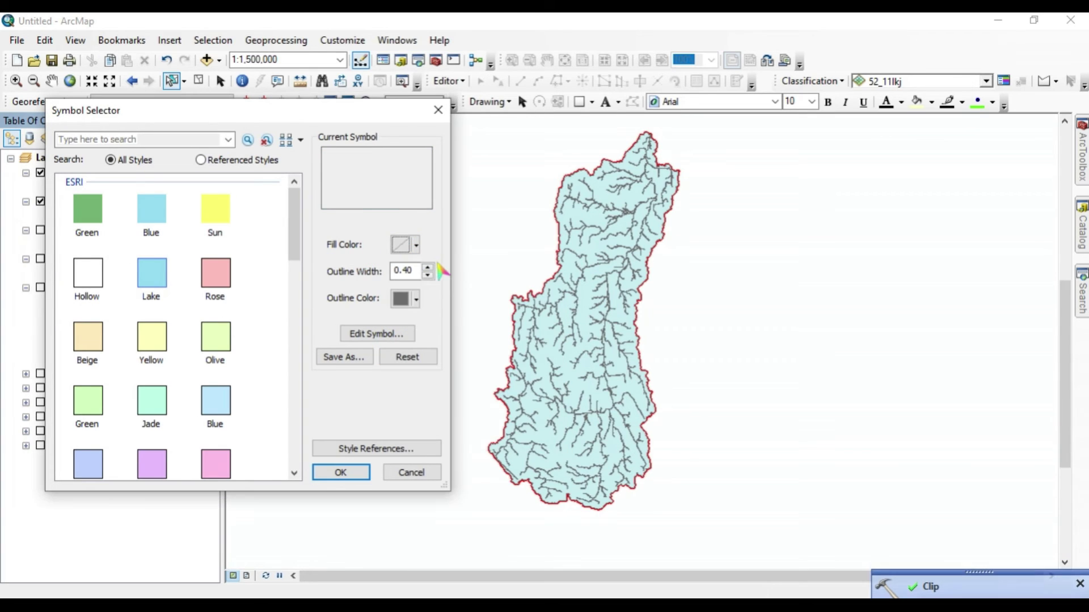
pyautogui.click(427, 269)
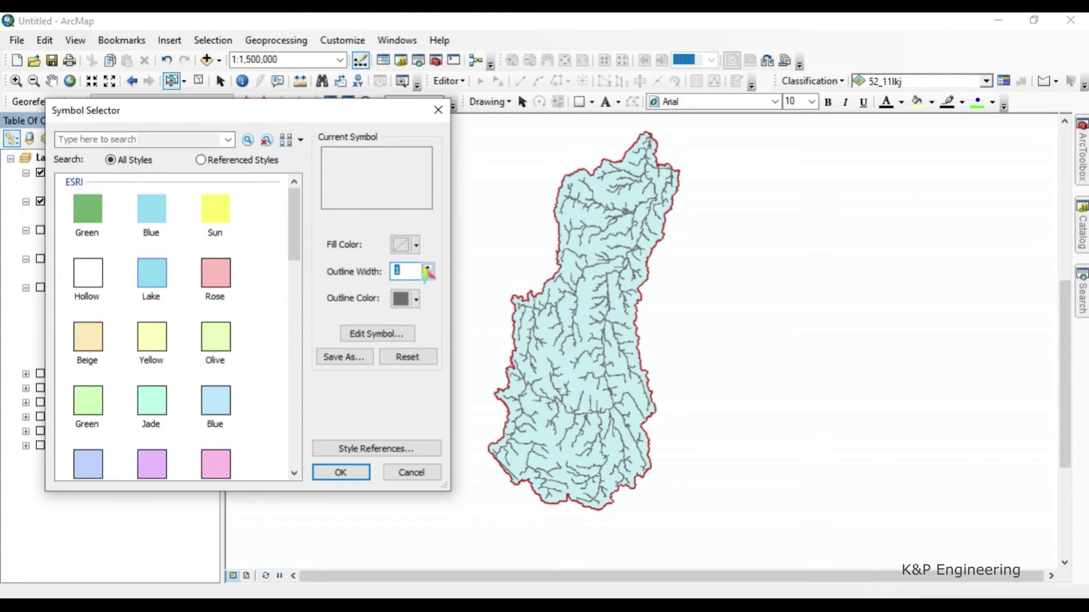
pyautogui.click(416, 299)
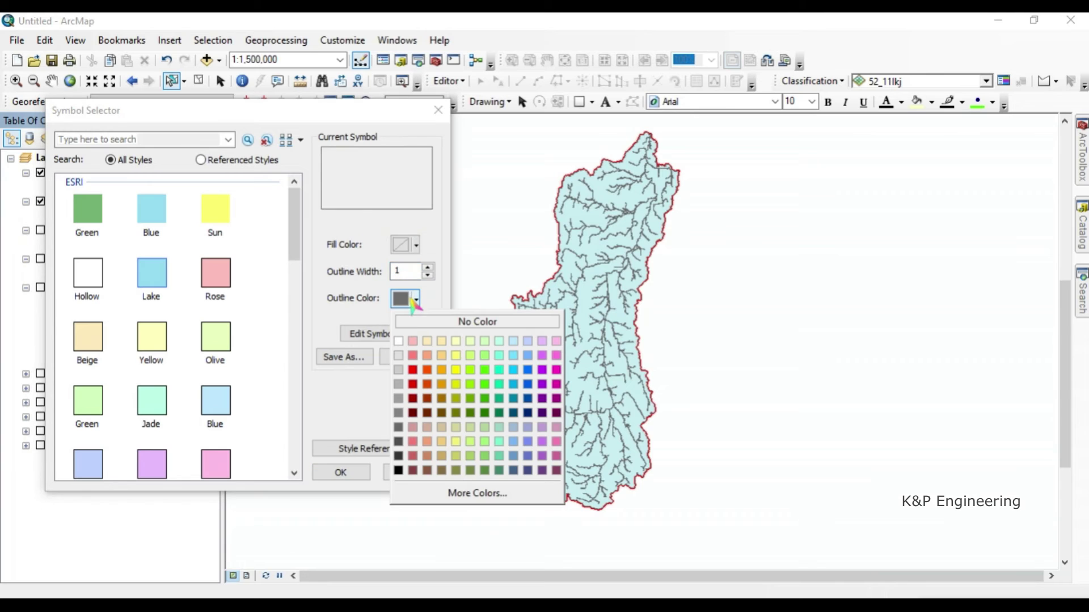
pyautogui.click(527, 383)
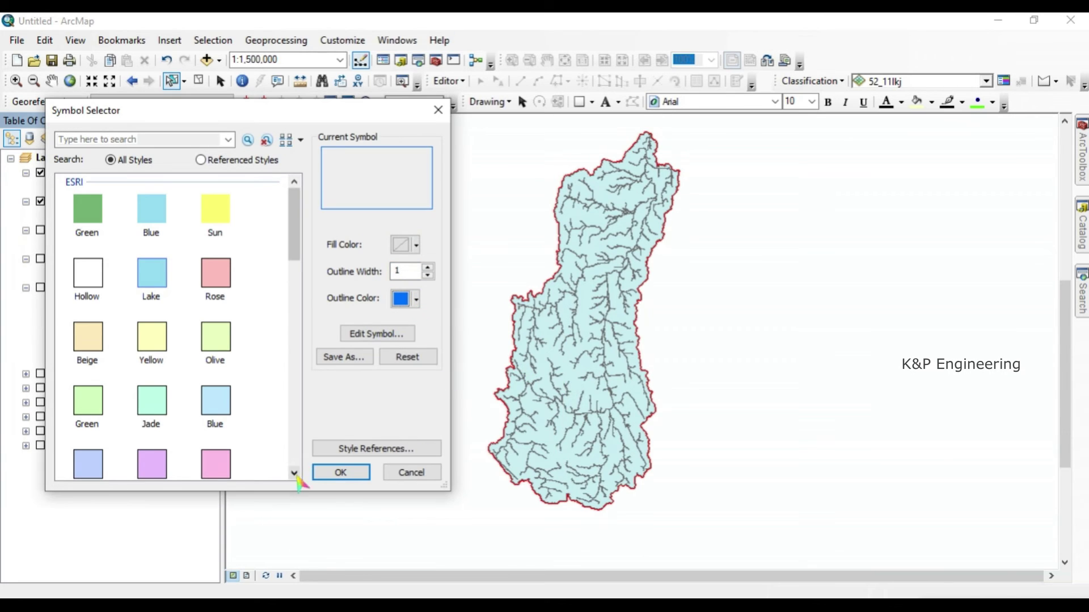
pyautogui.click(342, 473)
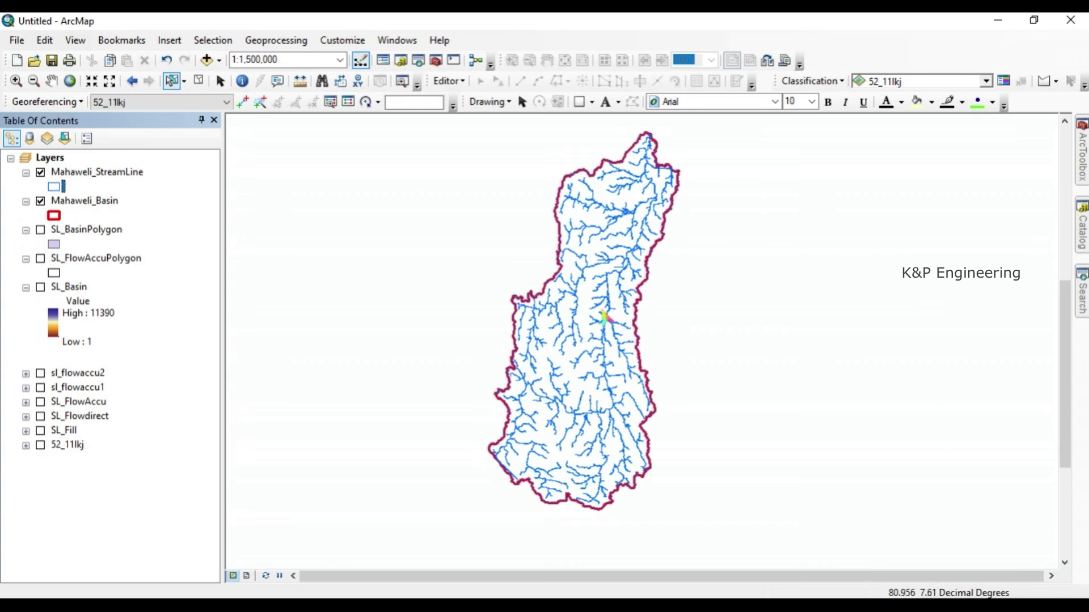
# Examine the blue stream network inside the red Mahaweli basin boundary
pyautogui.scroll(1, 601, 318)
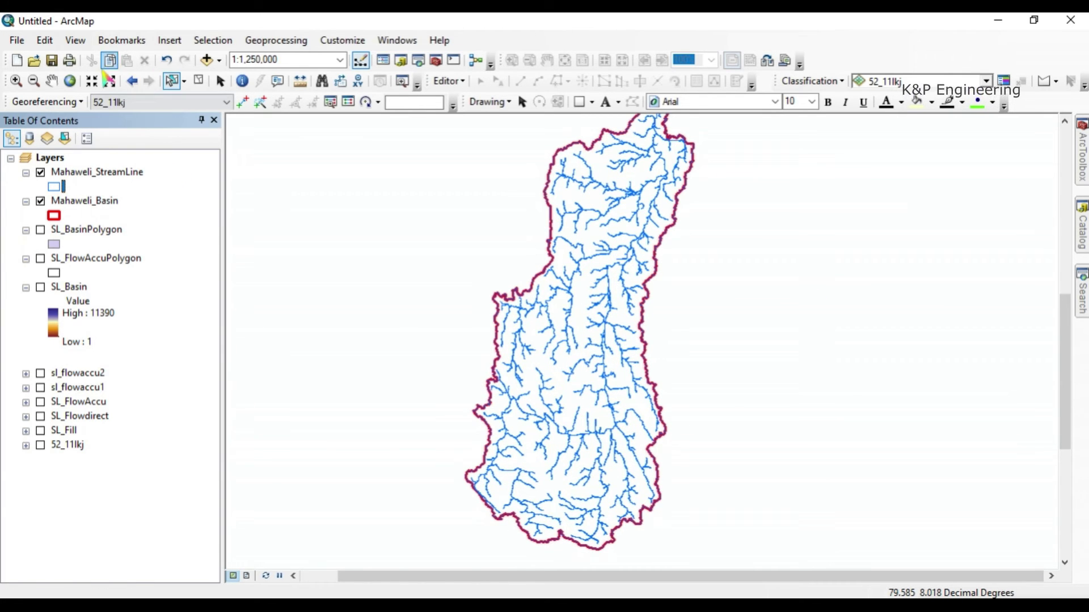
pyautogui.click(51, 81)
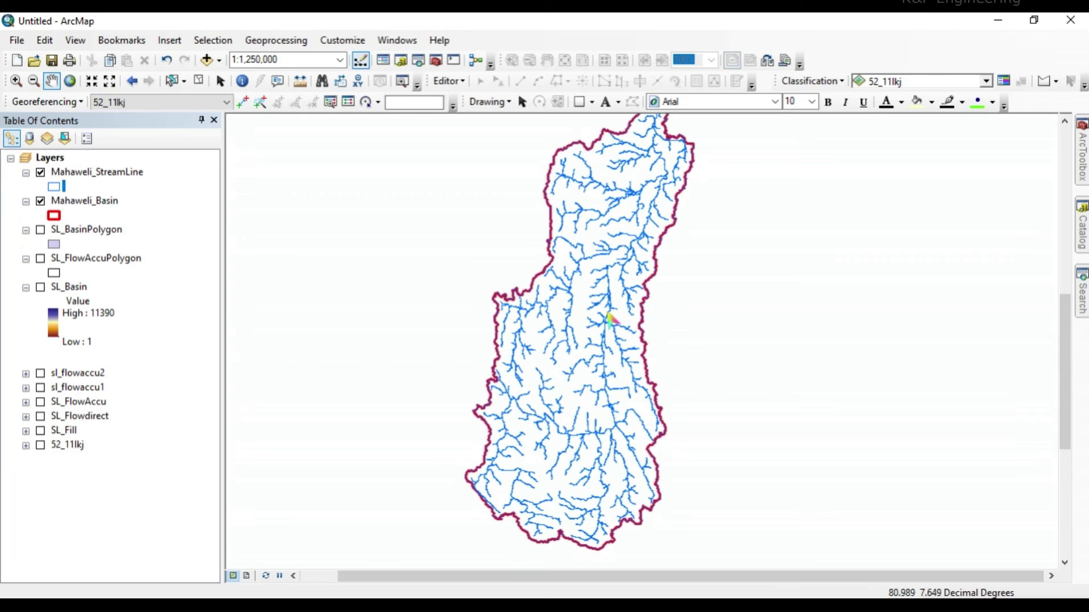
pyautogui.moveTo(659, 316); pyautogui.dragTo(644, 334)
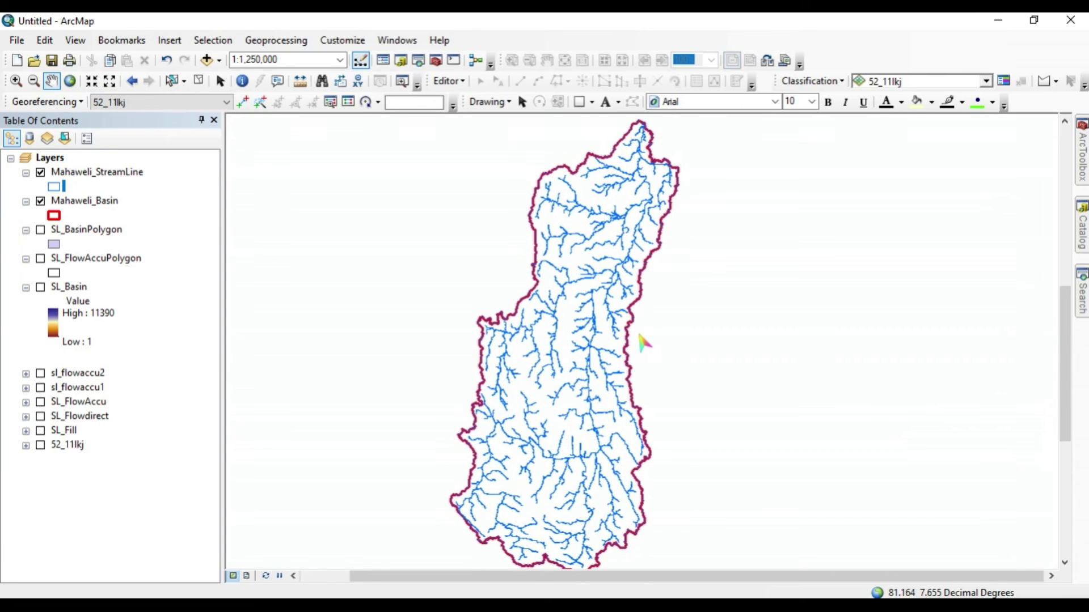
pyautogui.scroll(1, 639, 342)
pyautogui.scroll(-1, 639, 343)
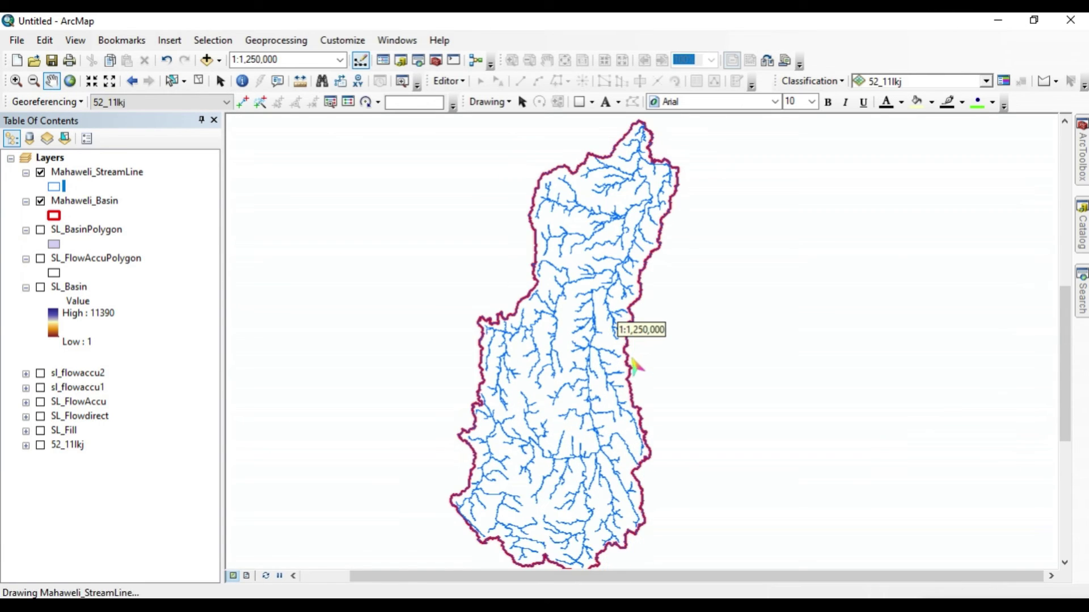
pyautogui.scroll(-1, 636, 367)
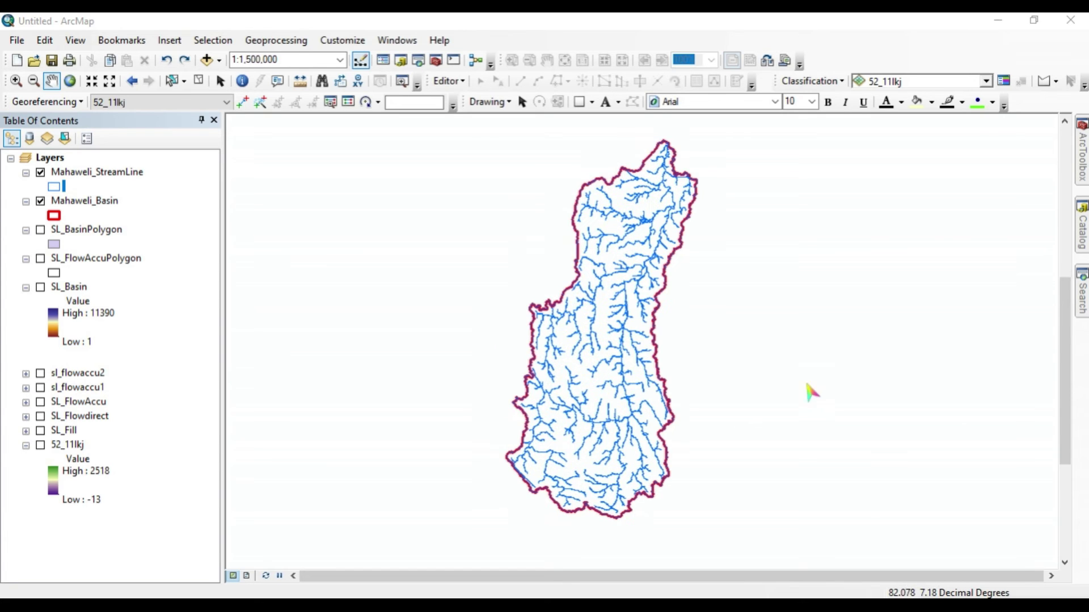
pyautogui.scroll(1, 574, 368)
pyautogui.scroll(-1, 576, 369)
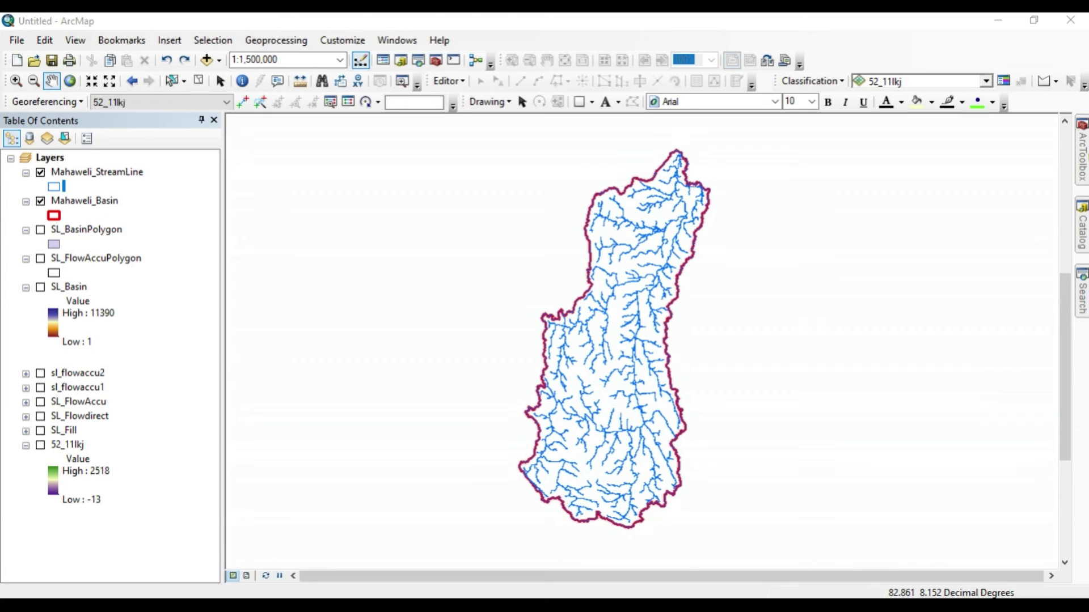
# Open the raster Clip tool from the Raster Processing toolset of Data Management Tools
pyautogui.click(1082, 153)
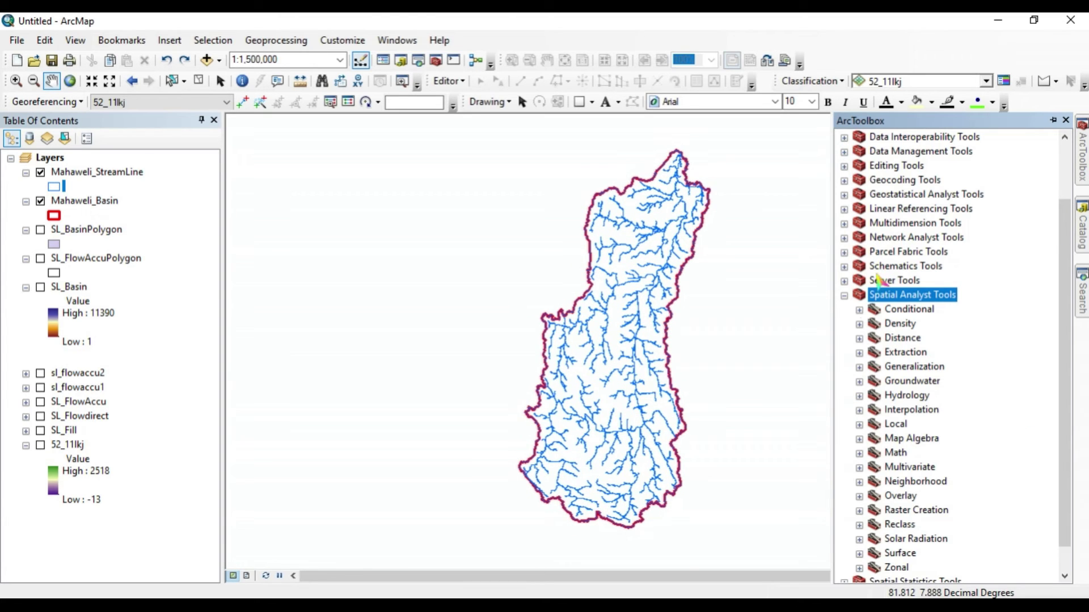
pyautogui.click(844, 295)
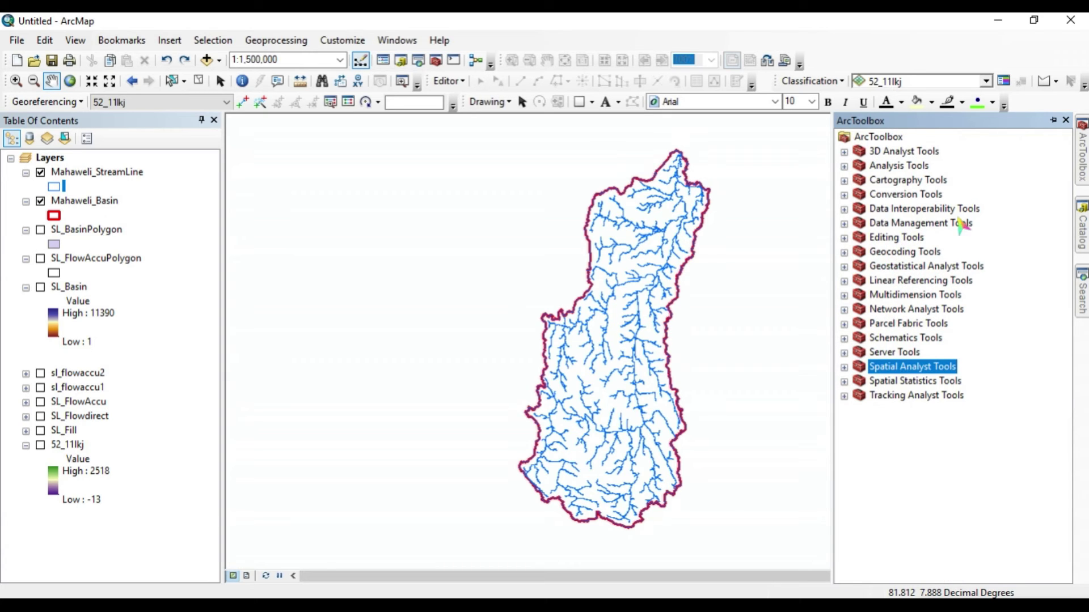
pyautogui.click(845, 225)
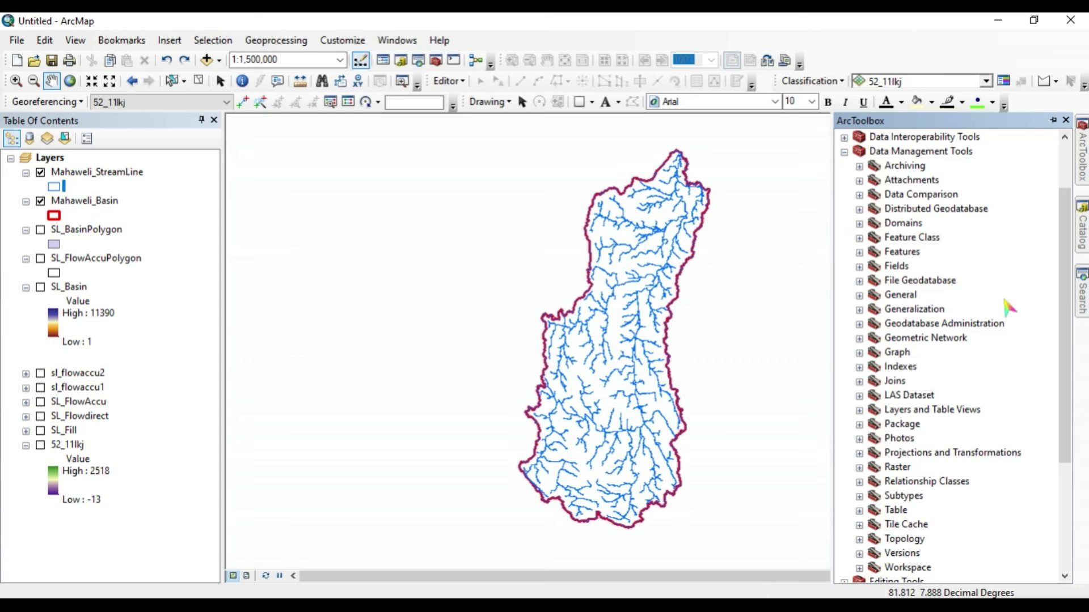
pyautogui.scroll(-1, 952, 460)
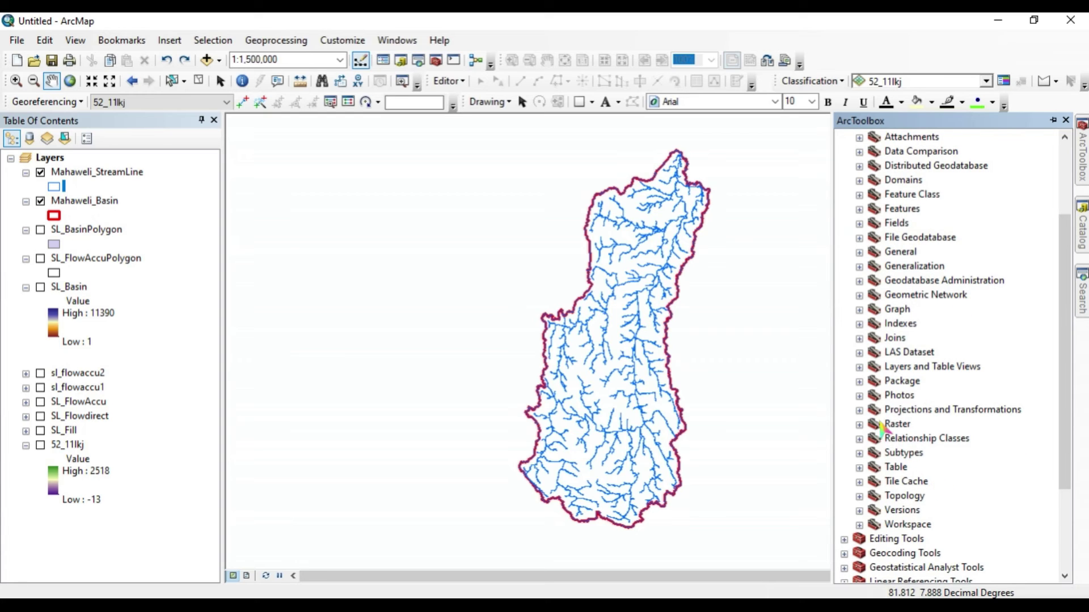
pyautogui.click(859, 426)
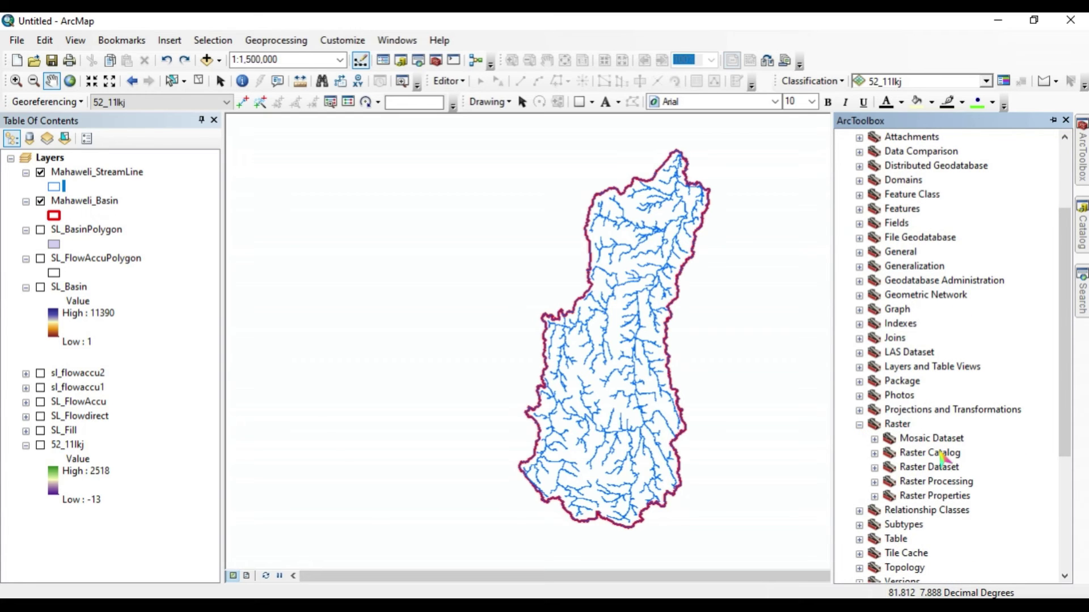
pyautogui.click(874, 482)
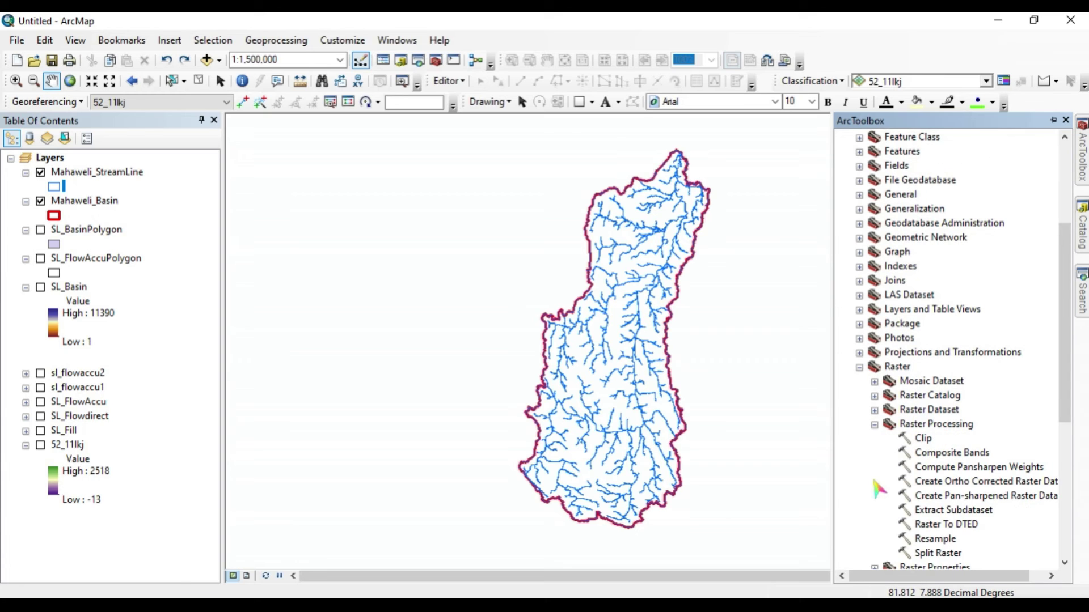
pyautogui.click(916, 439)
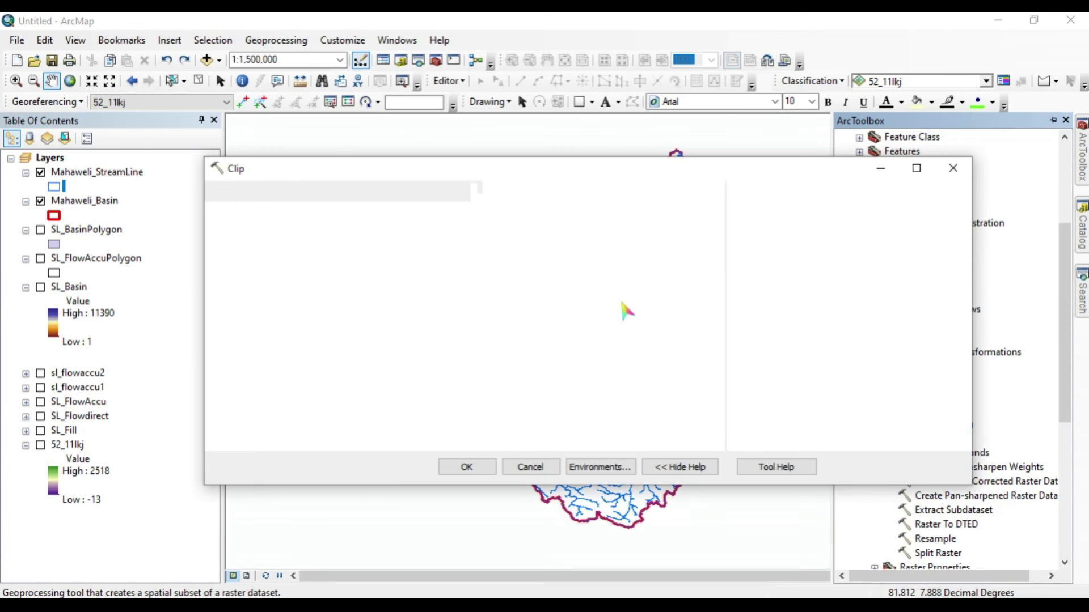
# Set 52_11lkj as the clip's input raster and Mahaweli_Basin as its output extent, using the input features for clipping geometry
pyautogui.click(665, 215)
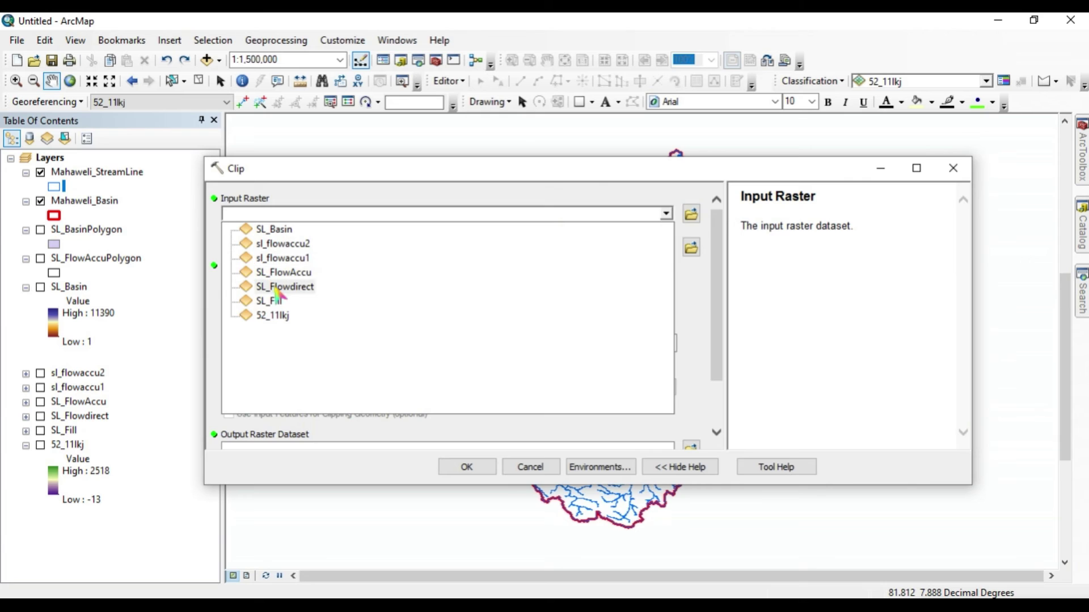
pyautogui.click(261, 318)
pyautogui.click(667, 248)
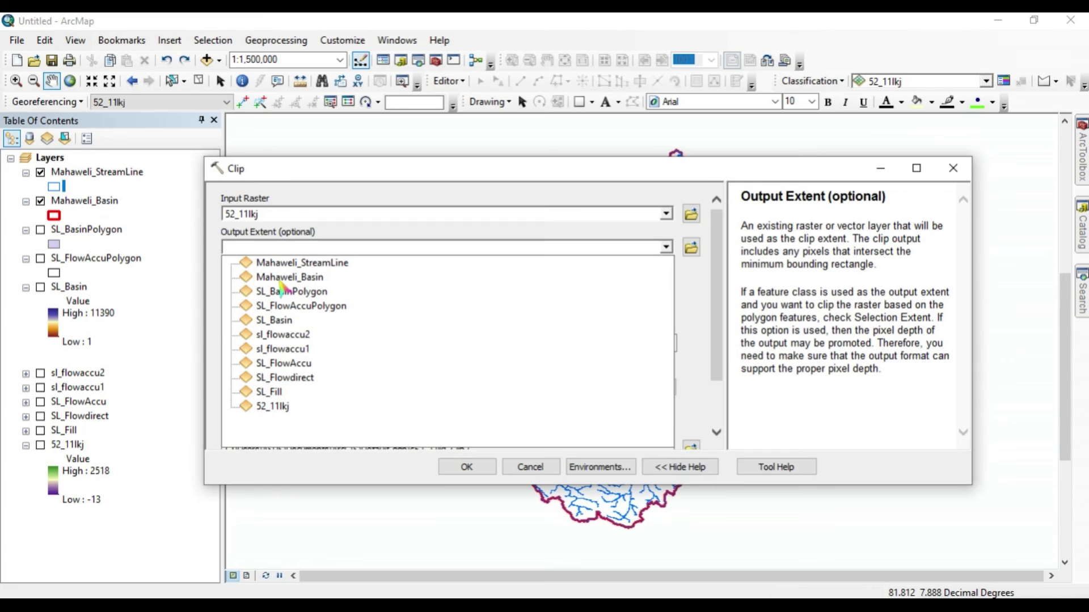
pyautogui.click(286, 277)
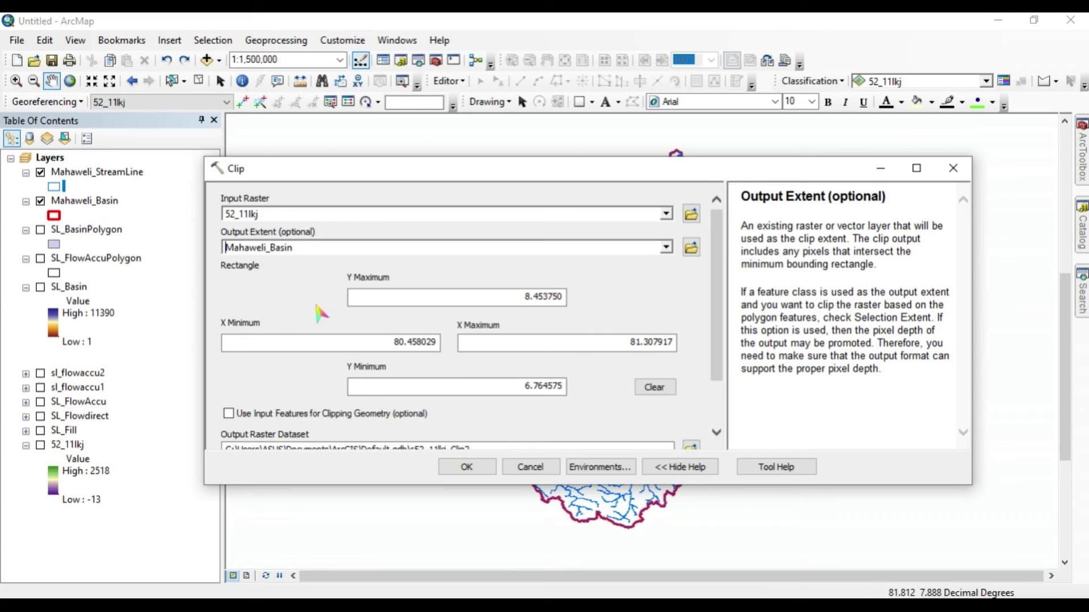
pyautogui.click(228, 414)
# Save the clip output as Mahaweli_SRTM in the ArcGIS files folder and run the tool
pyautogui.scroll(-1, 564, 352)
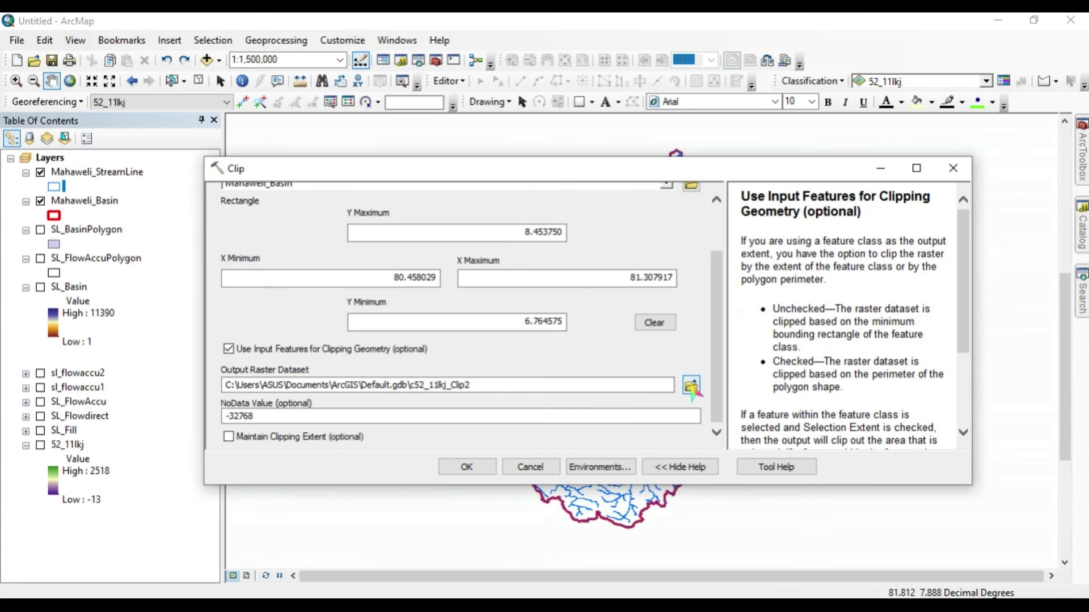
pyautogui.click(691, 386)
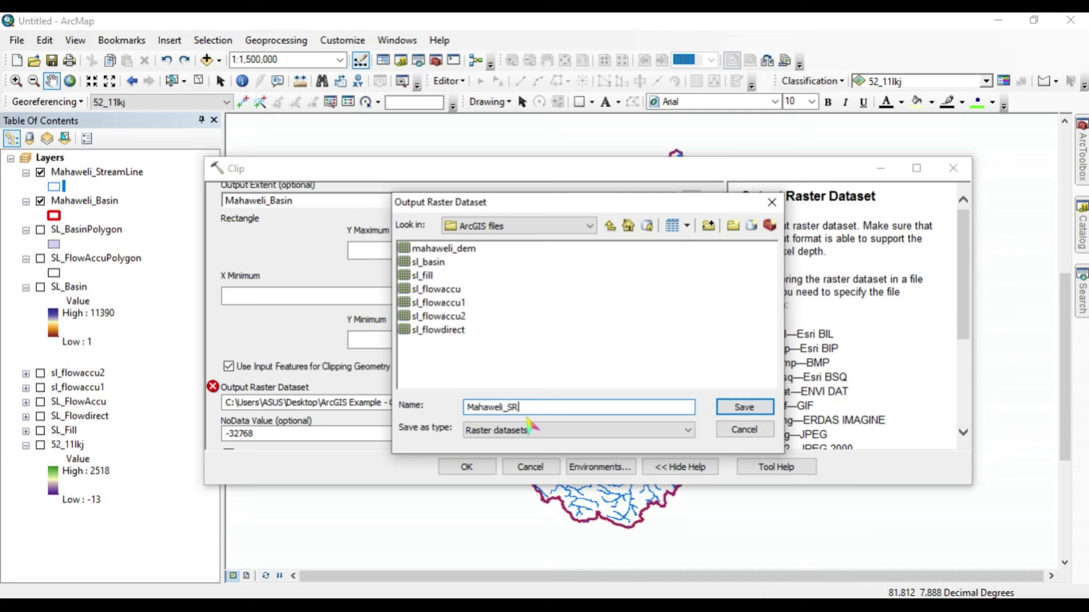
pyautogui.click(743, 407)
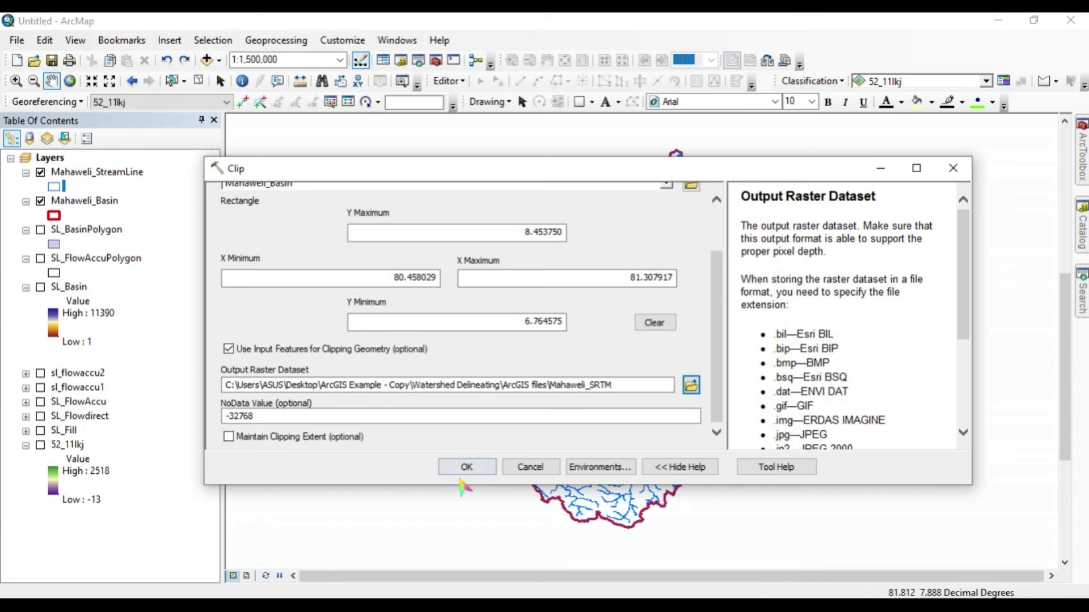
pyautogui.click(459, 468)
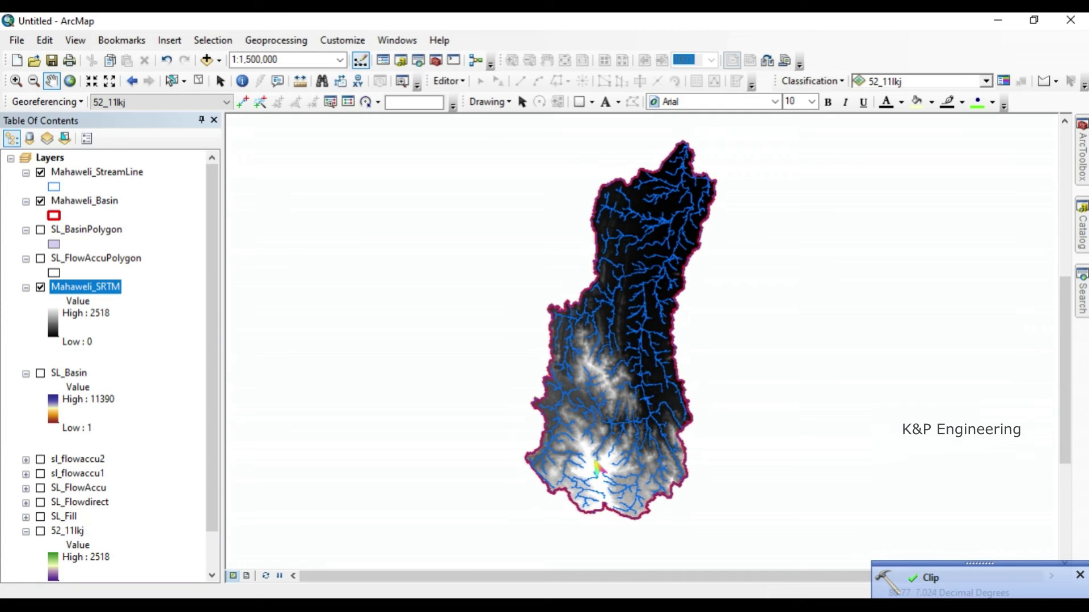
# Show the full 52_11lkj DEM beneath the clipped Mahaweli_SRTM raster for comparison
pyautogui.scroll(-1, 595, 462)
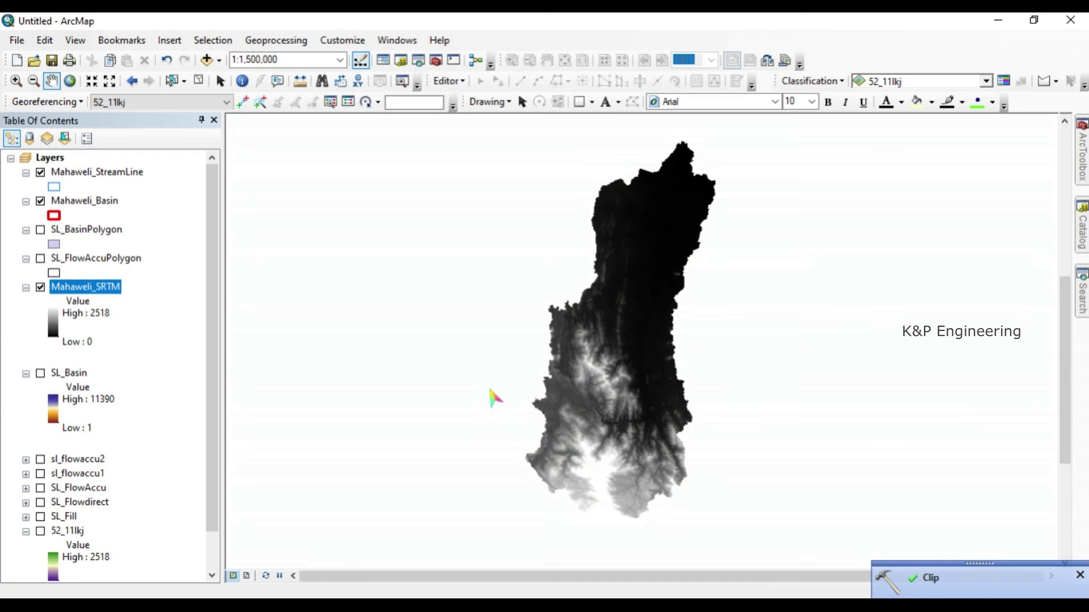
pyautogui.scroll(-1, 64, 456)
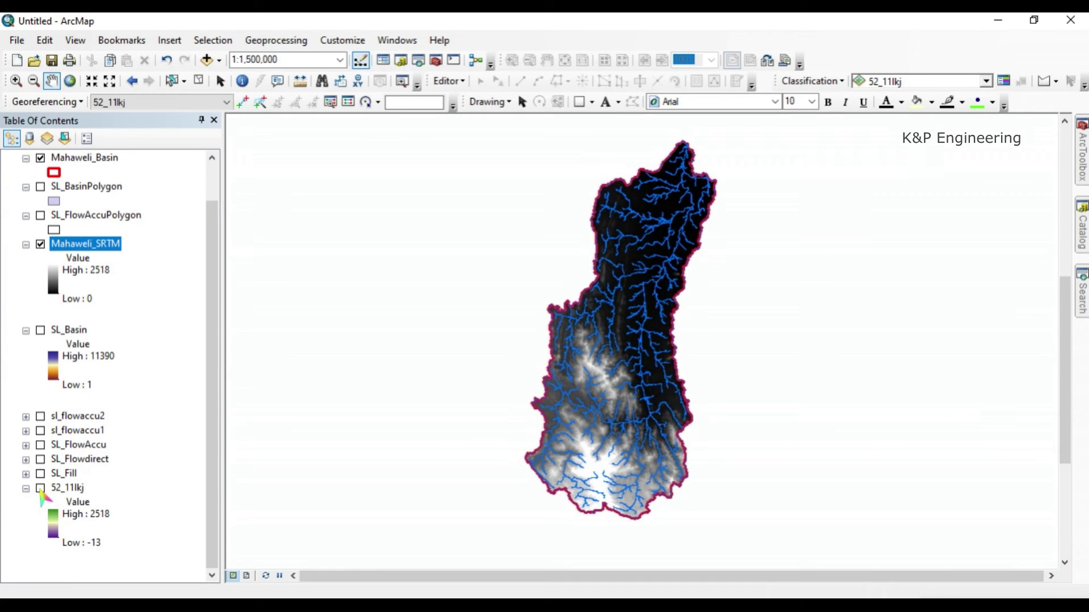
pyautogui.click(40, 488)
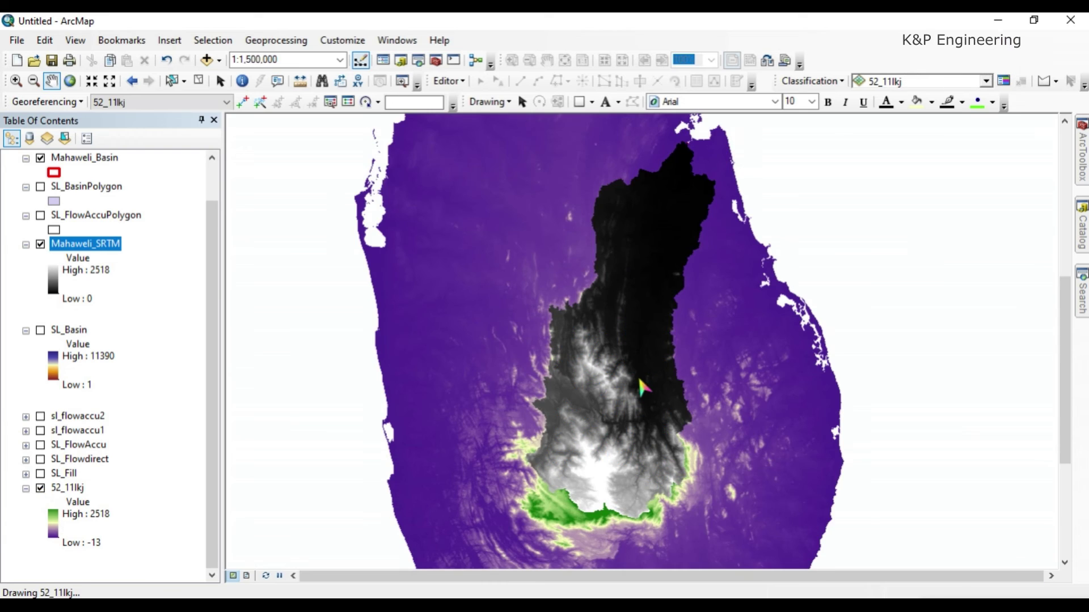
pyautogui.scroll(-2, 606, 446)
pyautogui.scroll(3, 607, 445)
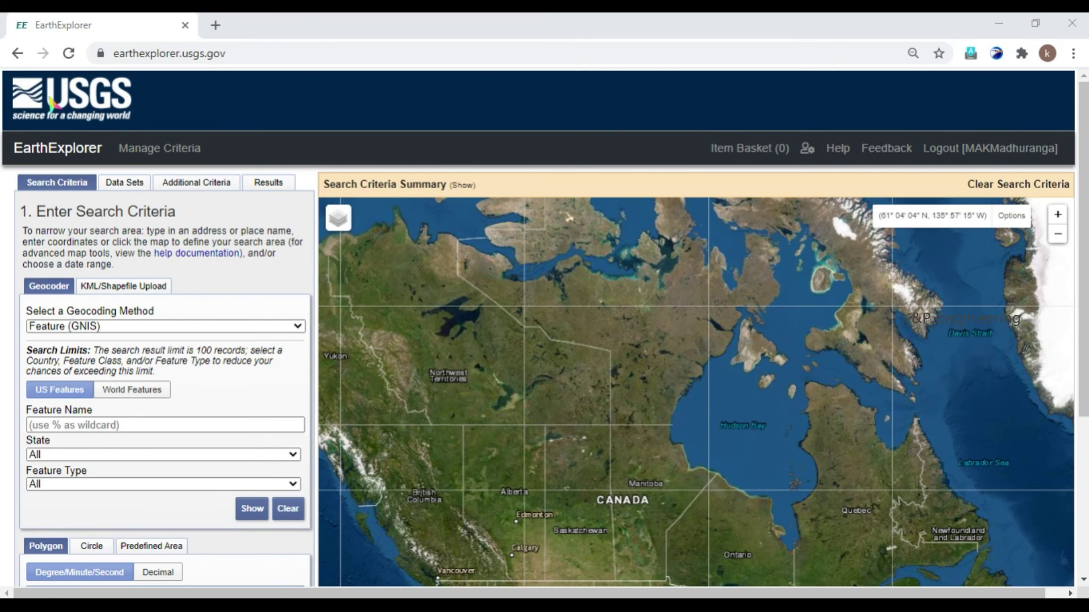
# Switch to the USGS EarthExplorer website and locate southern Sri Lanka on its search map
pyautogui.scroll(-1, 131, 292)
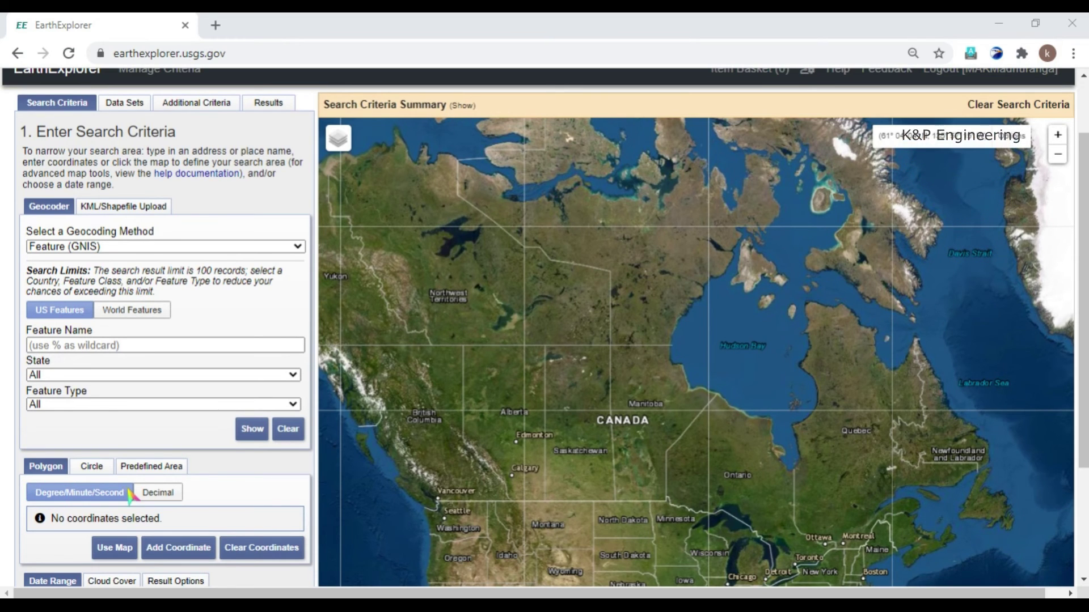
pyautogui.scroll(-1, 129, 495)
pyautogui.scroll(1, 130, 494)
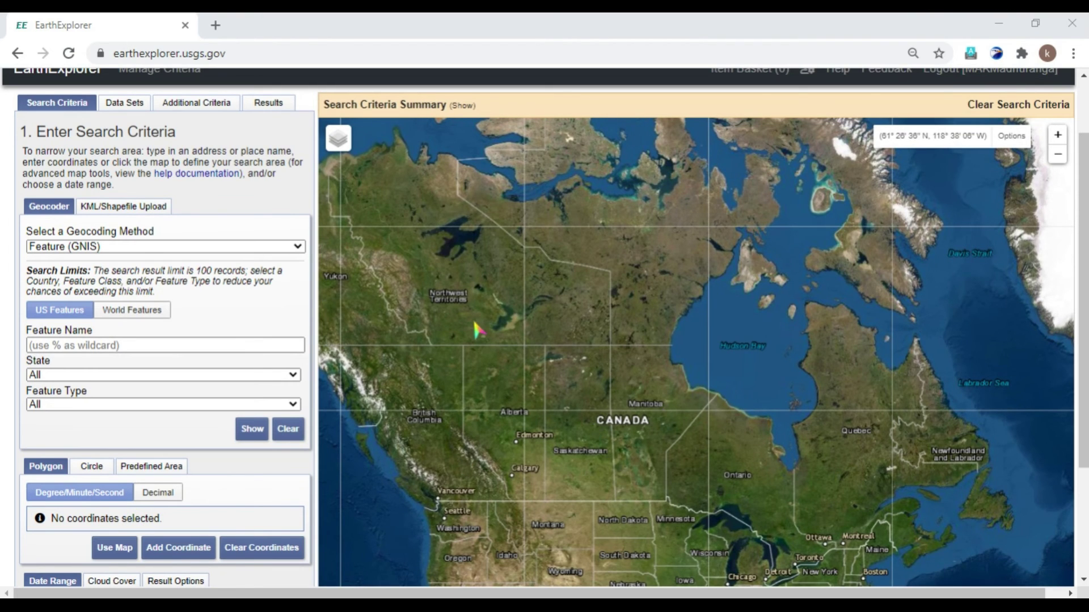
pyautogui.scroll(-1, 479, 326)
pyautogui.moveTo(765, 376); pyautogui.dragTo(519, 306)
pyautogui.moveTo(937, 473); pyautogui.dragTo(693, 387)
pyautogui.scroll(1, 812, 478)
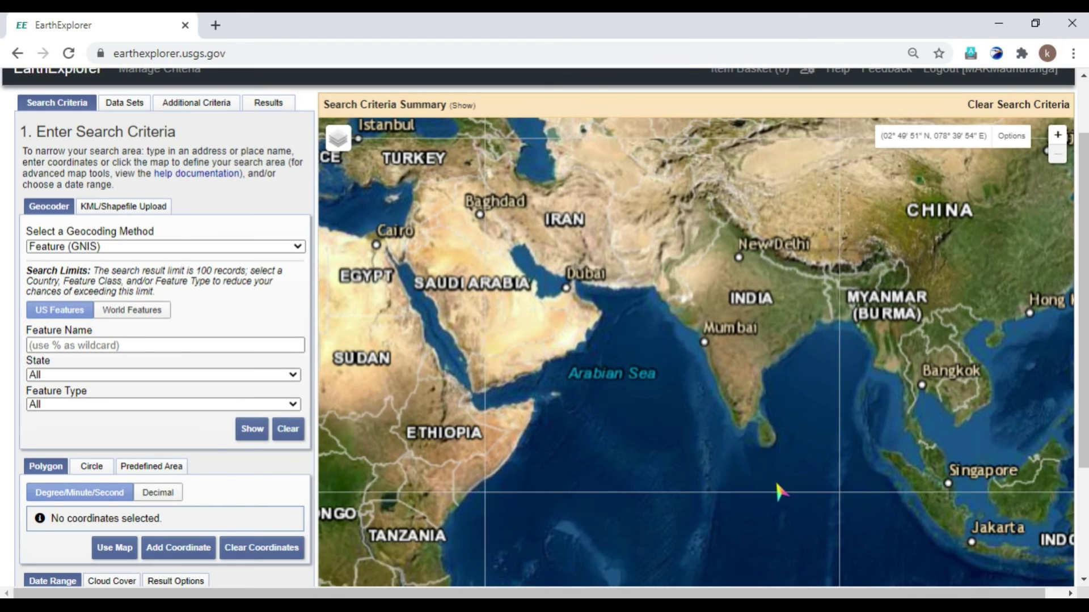
pyautogui.scroll(2, 775, 478)
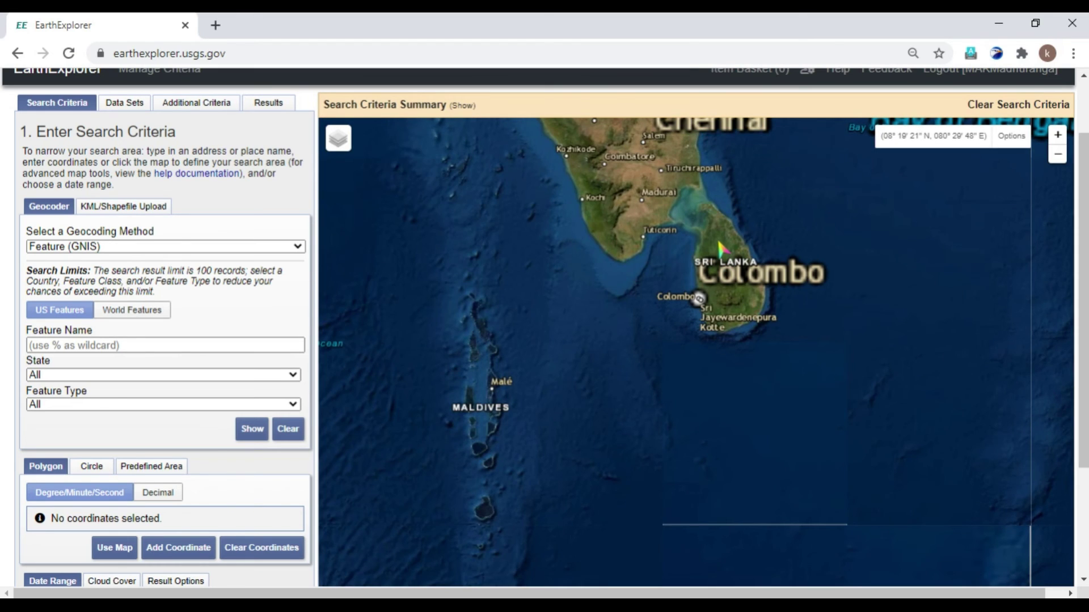
pyautogui.scroll(-3, 719, 248)
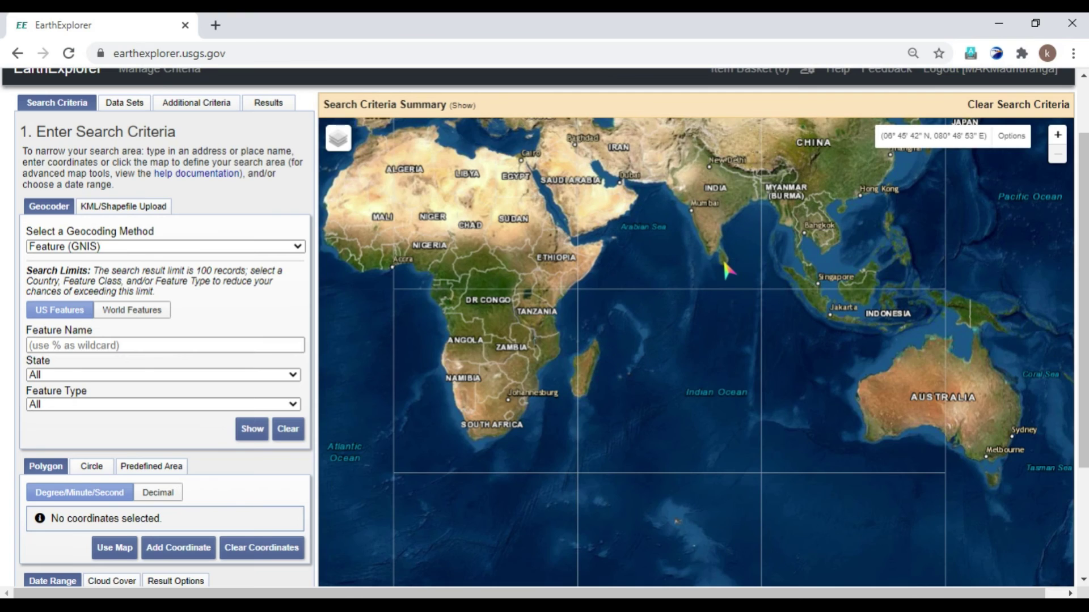
pyautogui.scroll(1, 730, 255)
pyautogui.scroll(1, 730, 255)
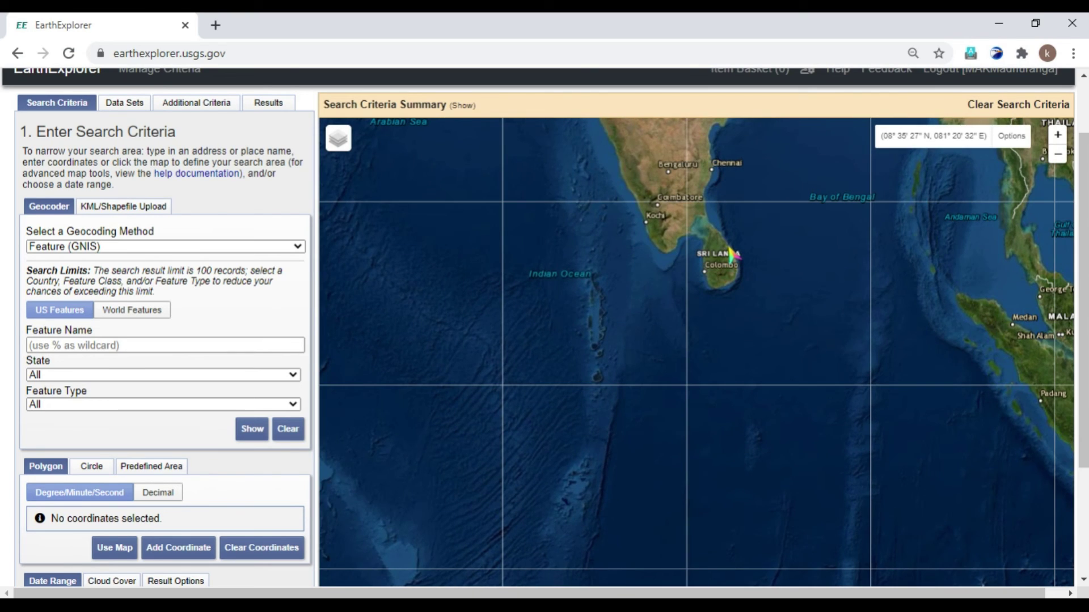
pyautogui.scroll(1, 730, 252)
pyautogui.scroll(1, 732, 256)
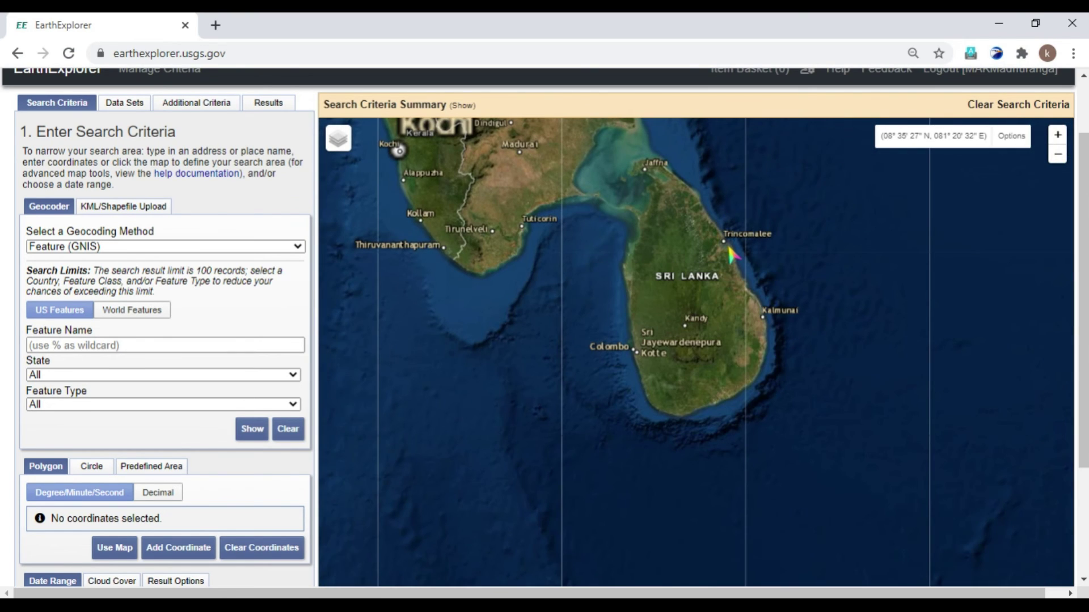
pyautogui.scroll(2, 729, 255)
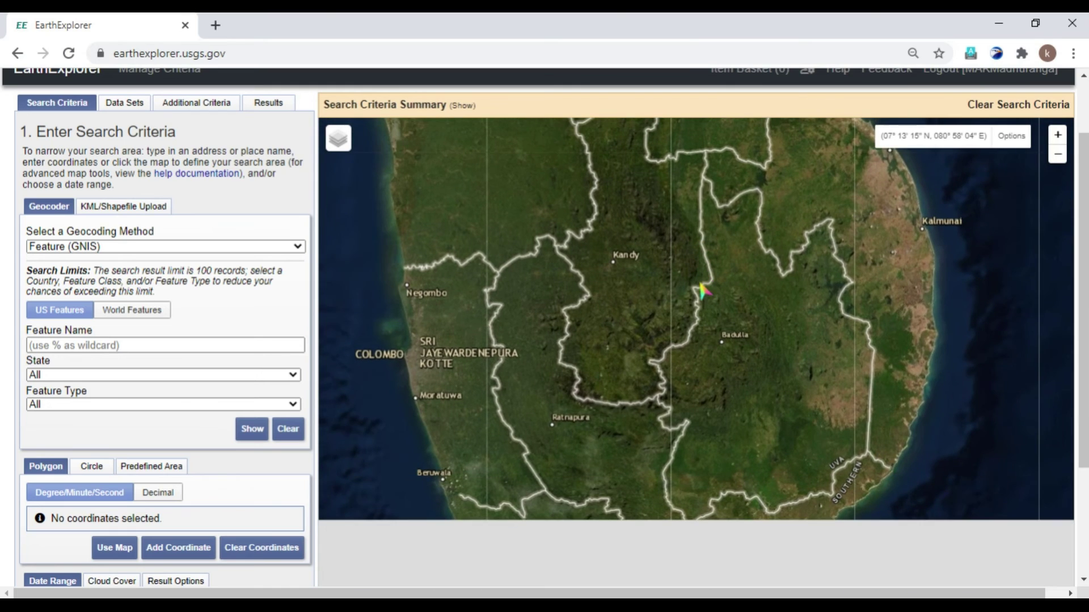
pyautogui.moveTo(650, 419); pyautogui.dragTo(717, 284)
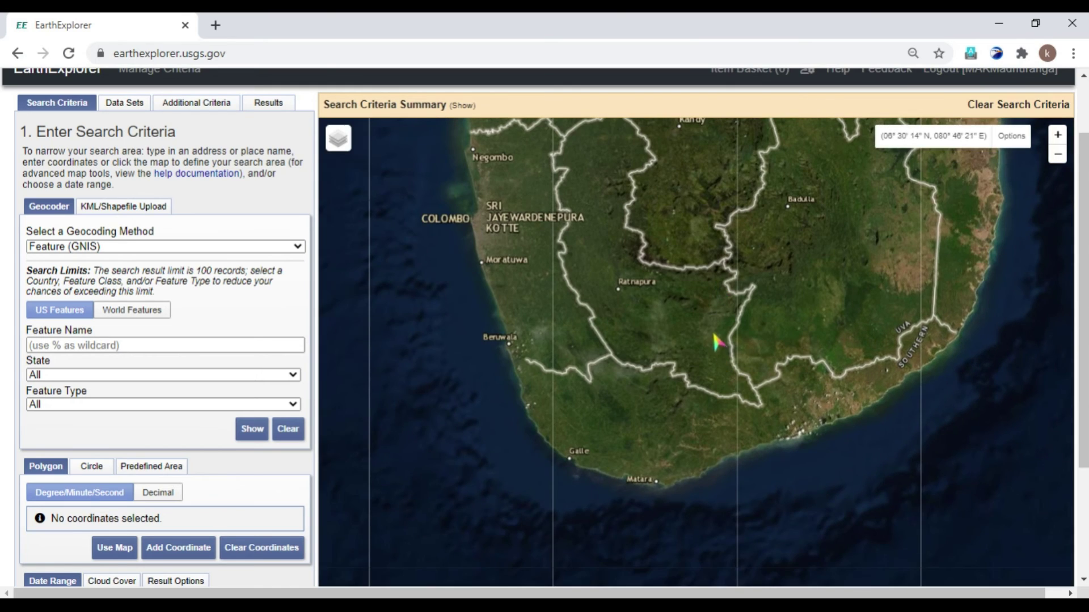
# Outline a four-corner search polygon over southwestern Sri Lanka, spanning about 5°55' to 6°45' N and 80°00' to 80°55' E
pyautogui.click(713, 335)
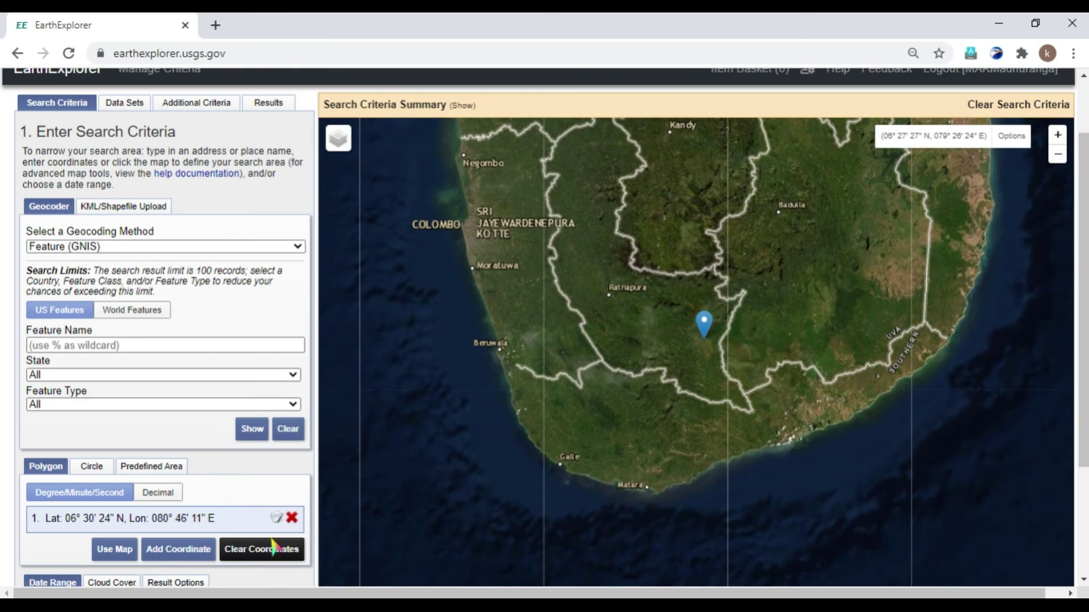
pyautogui.click(292, 518)
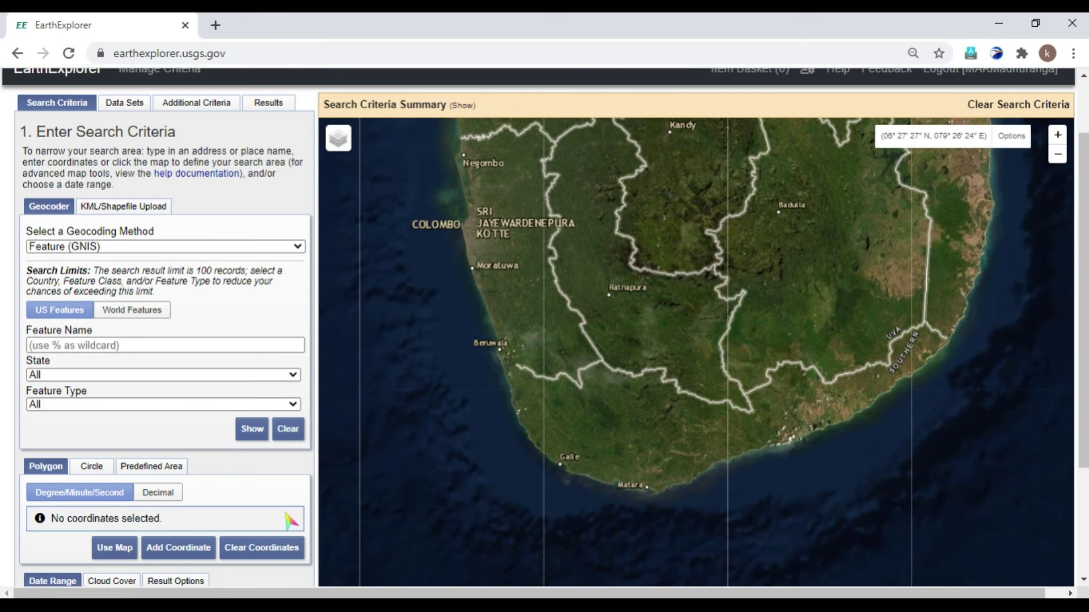
pyautogui.click(503, 293)
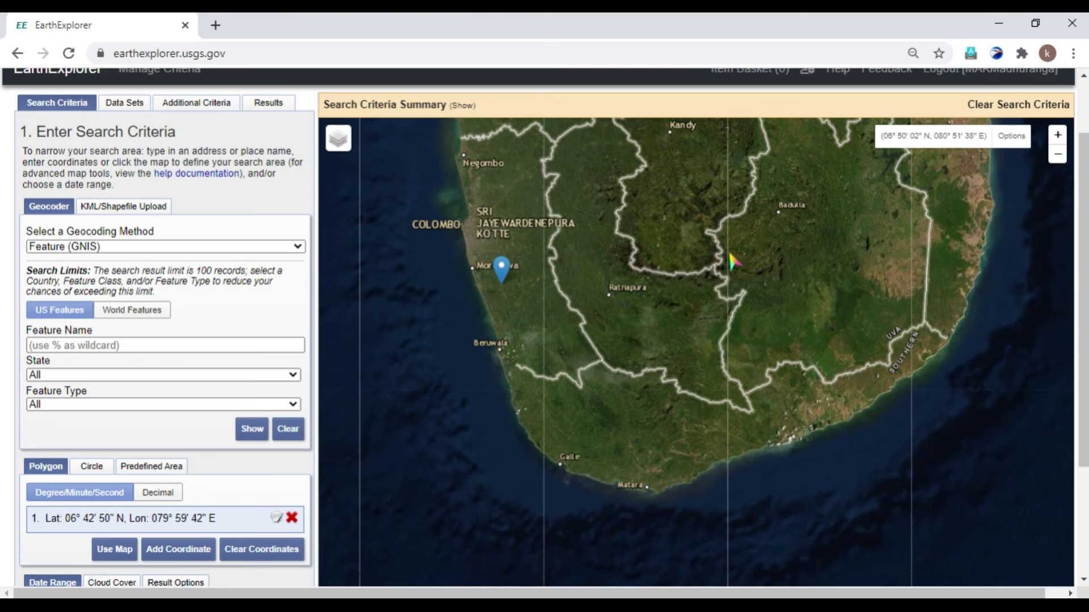
pyautogui.click(743, 276)
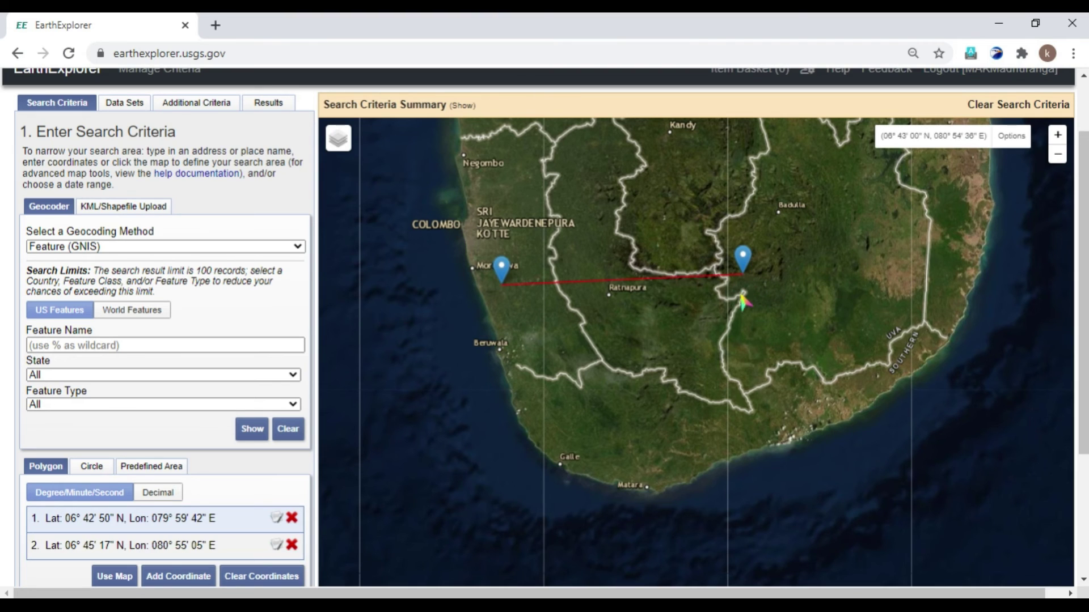
pyautogui.click(741, 485)
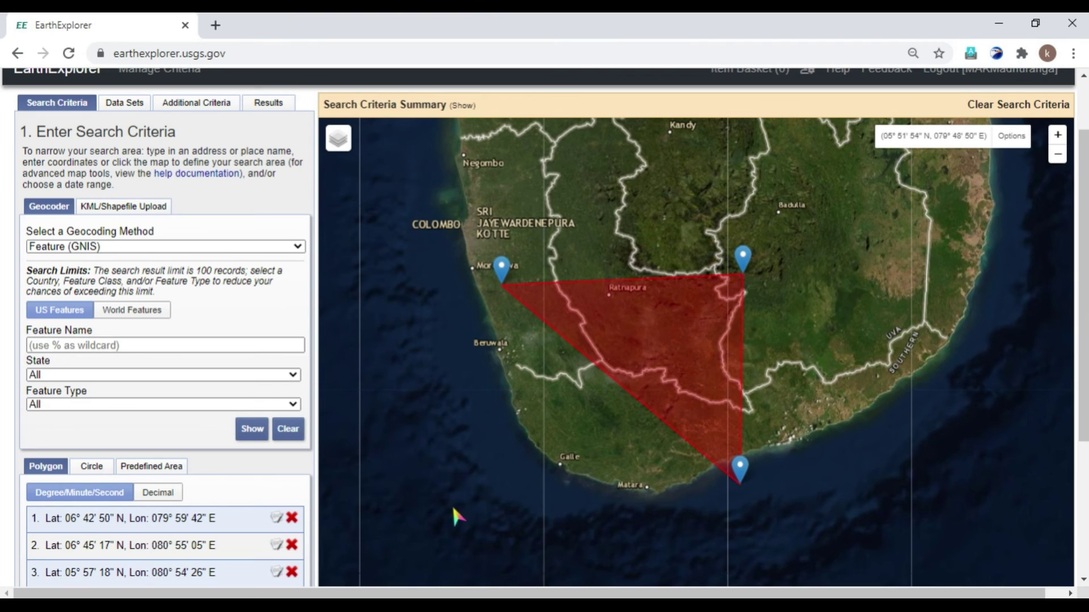
pyautogui.click(501, 495)
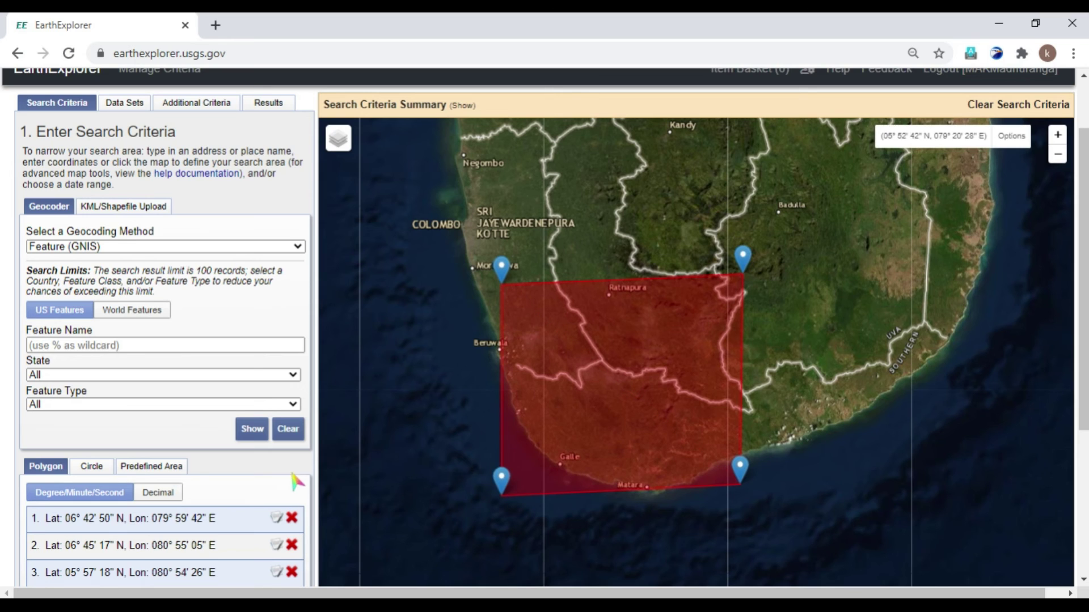
pyautogui.scroll(-3, 254, 470)
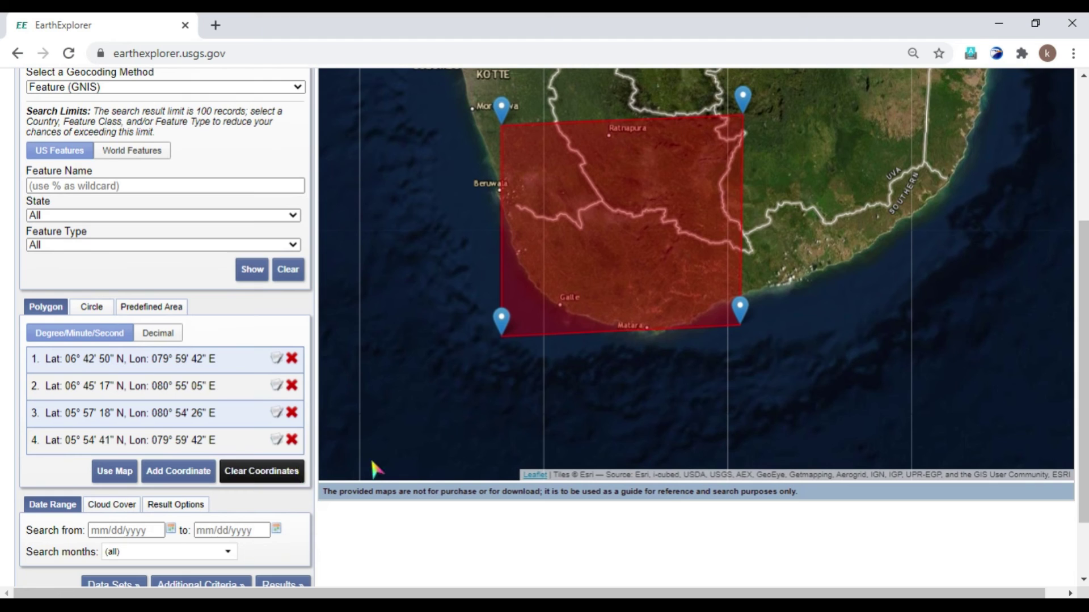
pyautogui.scroll(5, 69, 315)
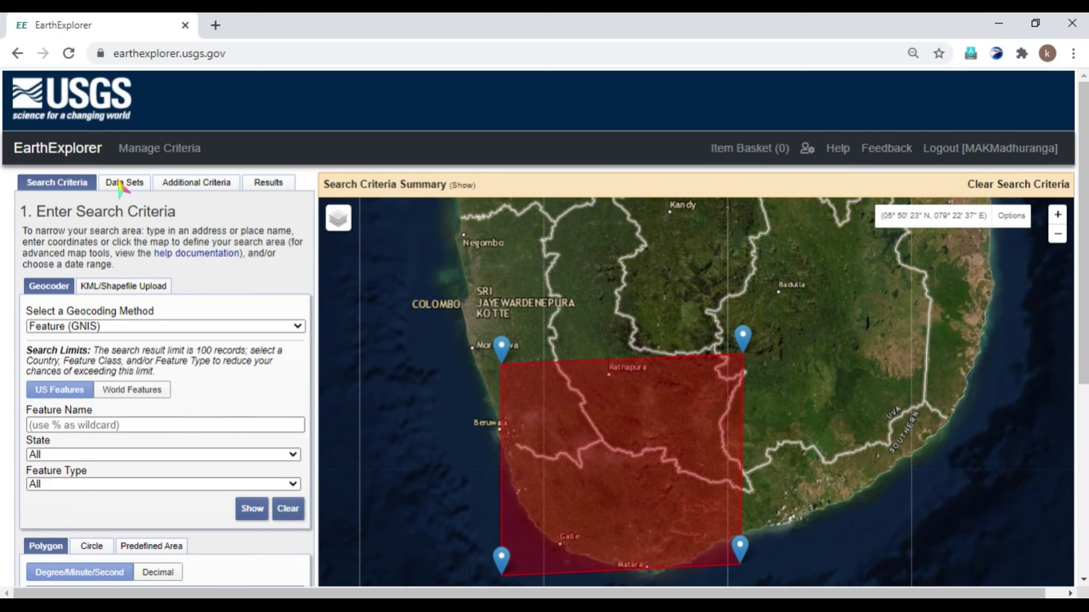
# Search the outlined area using the SRTM 1 Arc-Second Global data set under Digital Elevation and list the results
pyautogui.click(120, 183)
pyautogui.scroll(-2, 159, 337)
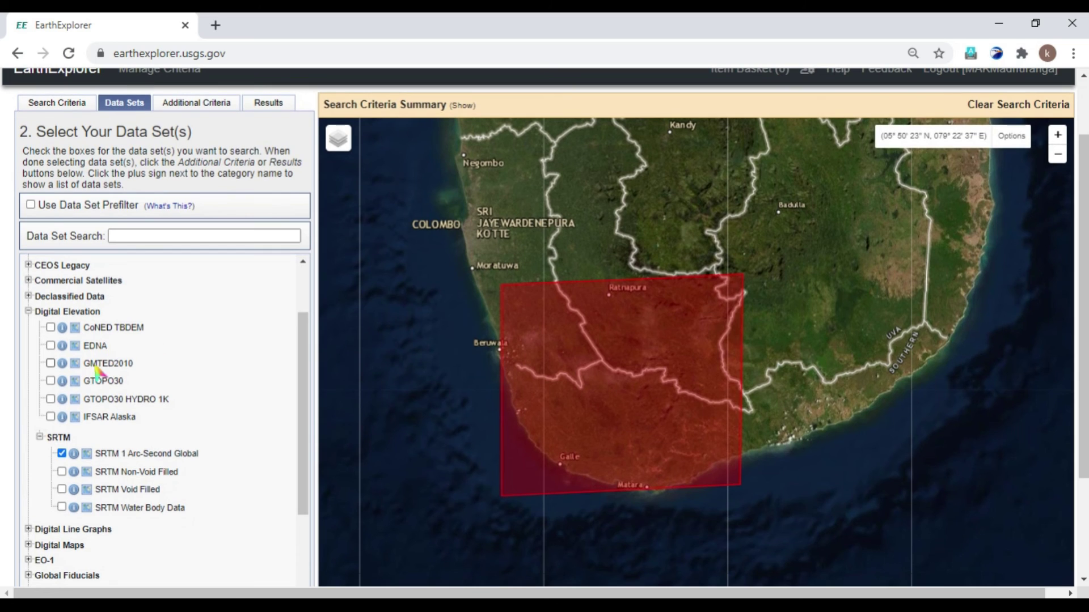
pyautogui.click(28, 312)
pyautogui.scroll(-2, 47, 445)
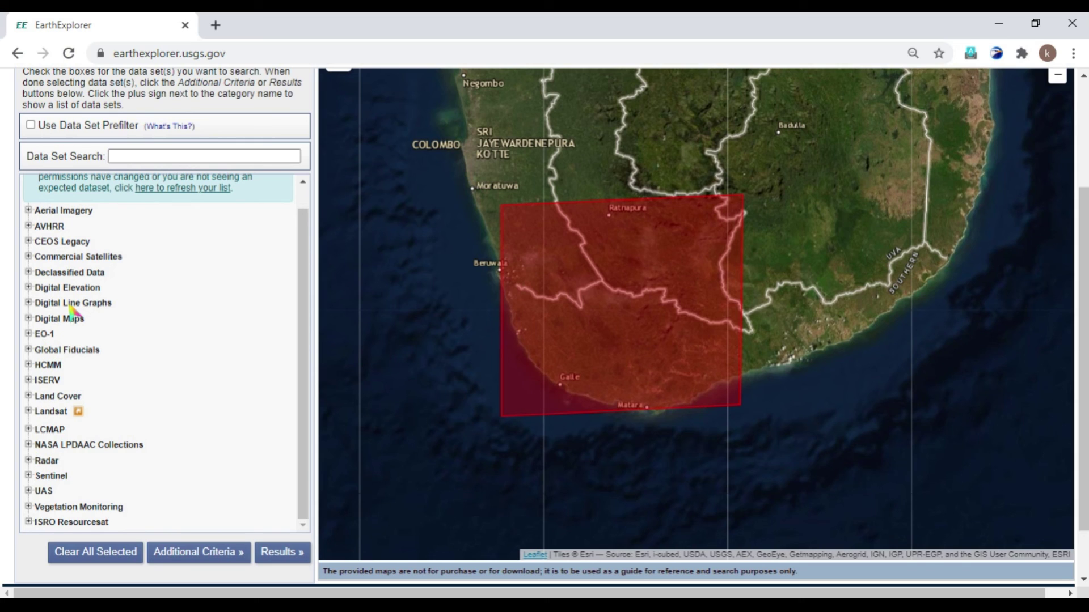
pyautogui.click(29, 288)
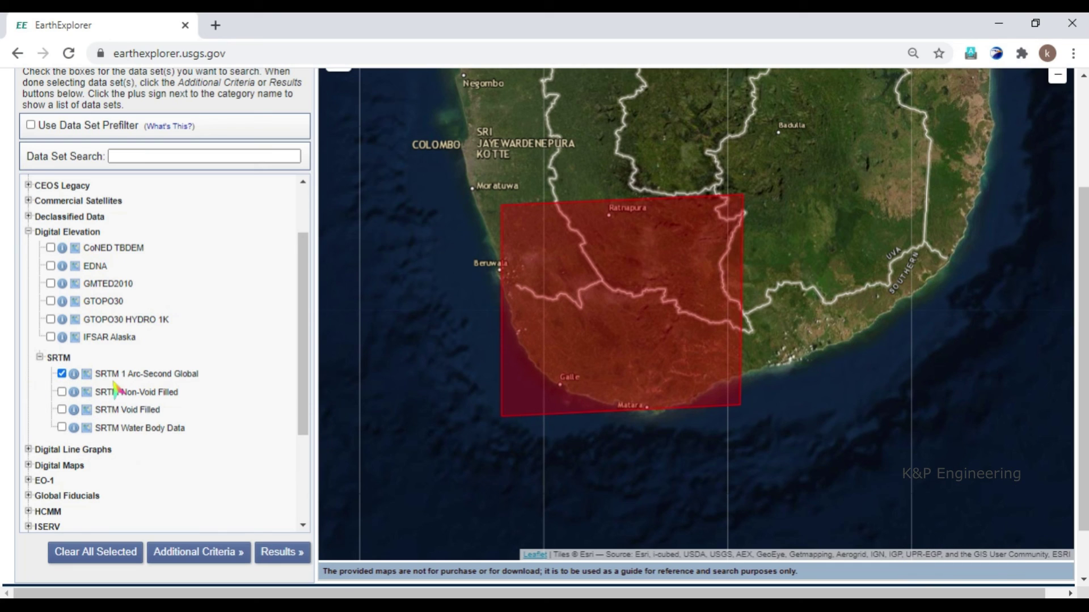
pyautogui.scroll(3, 79, 397)
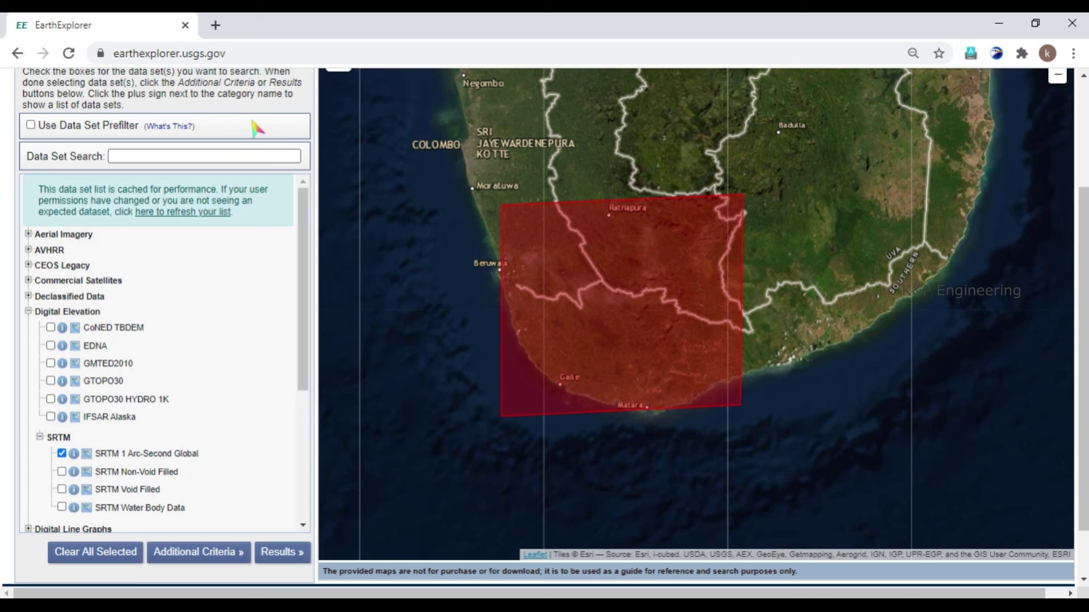
pyautogui.scroll(3, 266, 193)
pyautogui.click(266, 183)
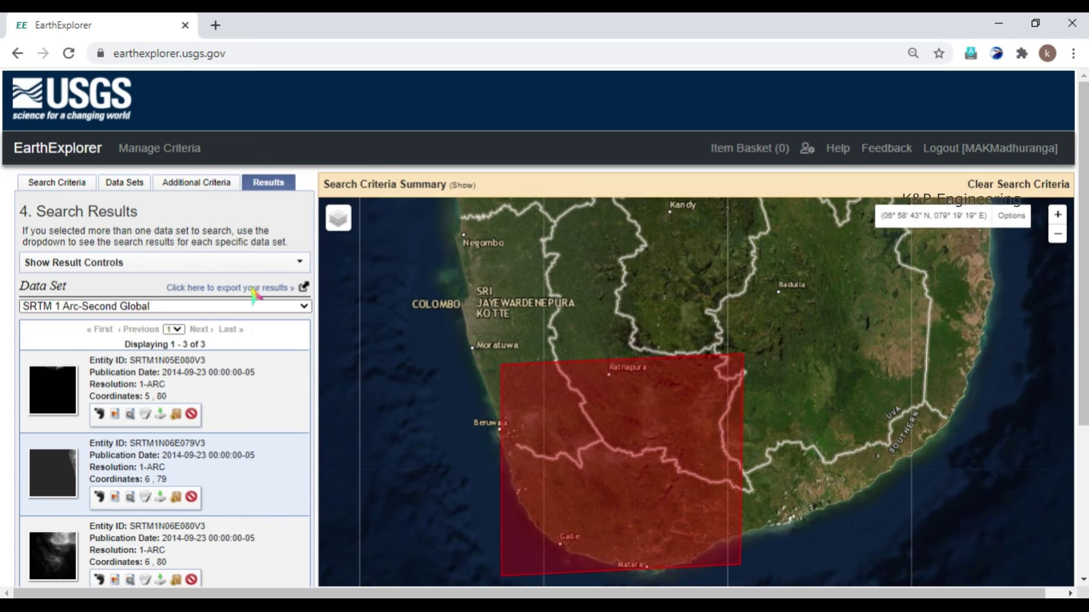
pyautogui.scroll(-1, 244, 306)
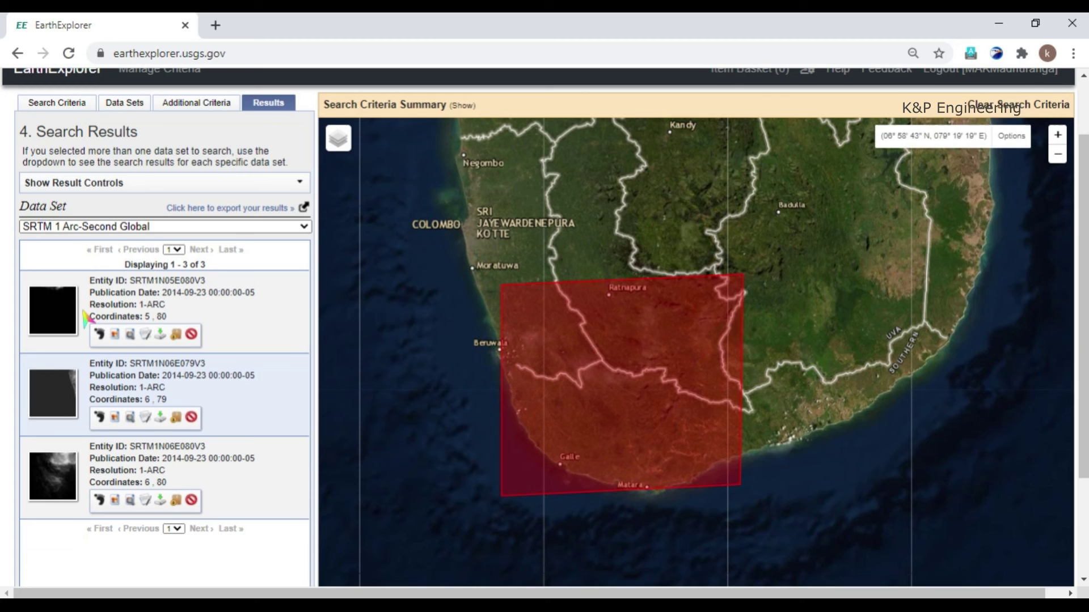
# Preview the coverage of tiles SRTM1N05E080V3 and SRTM1N06E079V3 one after the other as overlays on the map
pyautogui.click(115, 335)
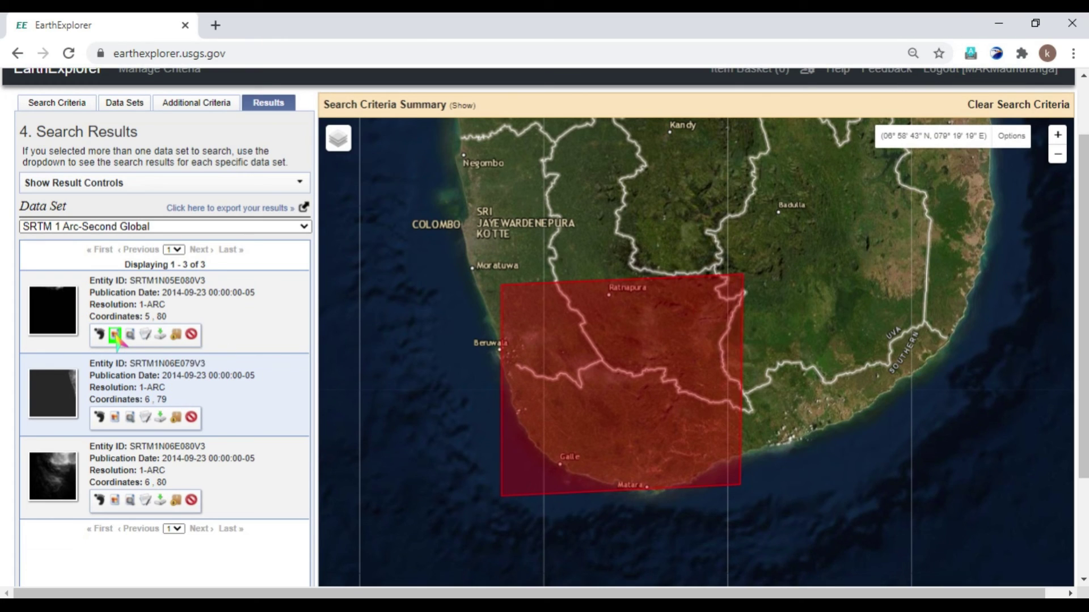
pyautogui.scroll(-1, 117, 340)
pyautogui.scroll(-1, 117, 342)
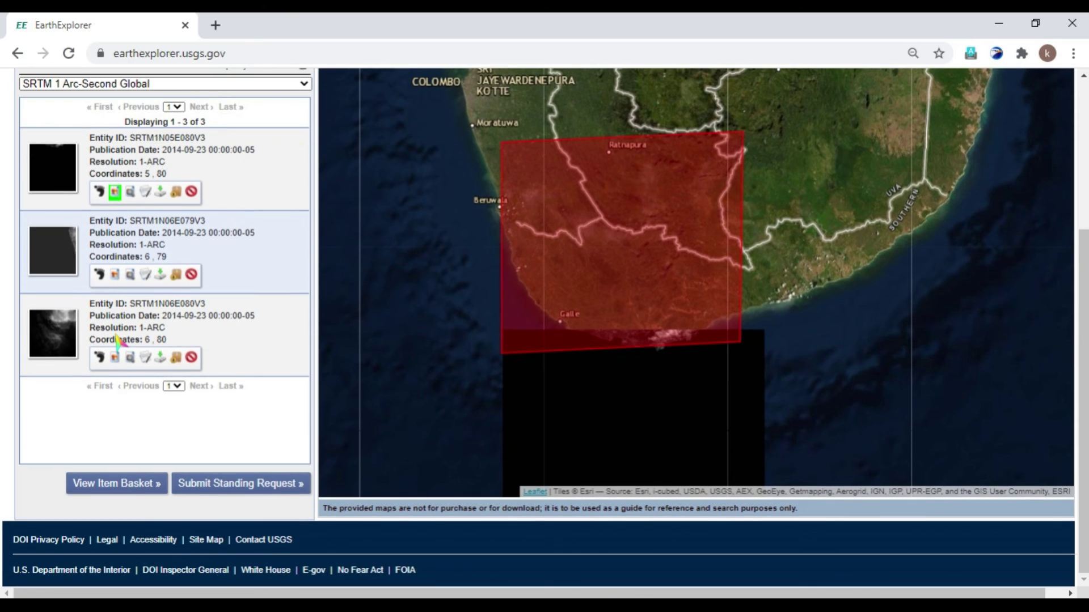
pyautogui.scroll(1, 117, 340)
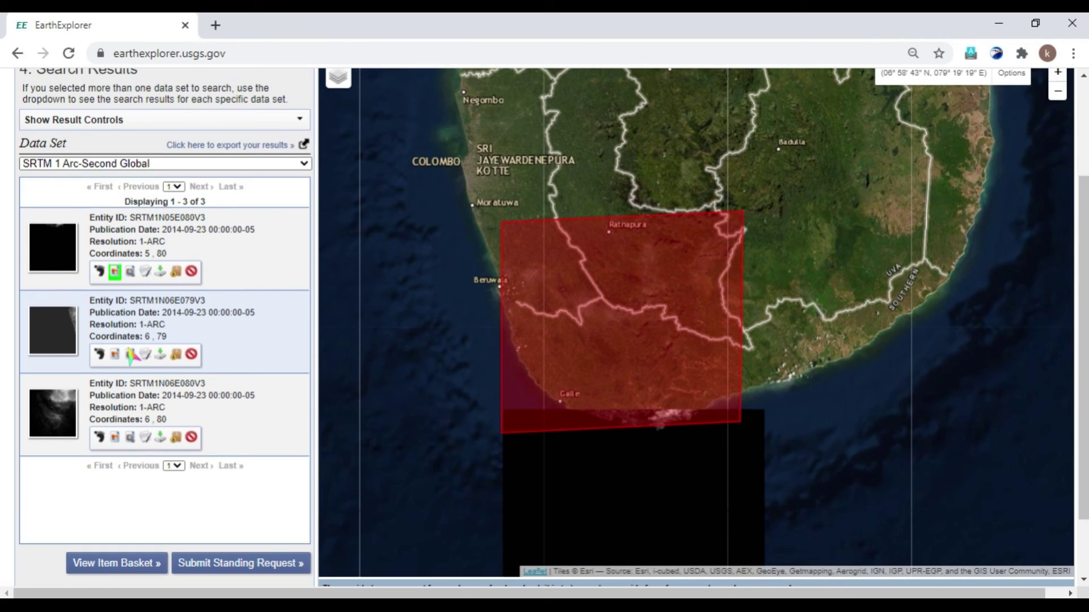
pyautogui.click(115, 272)
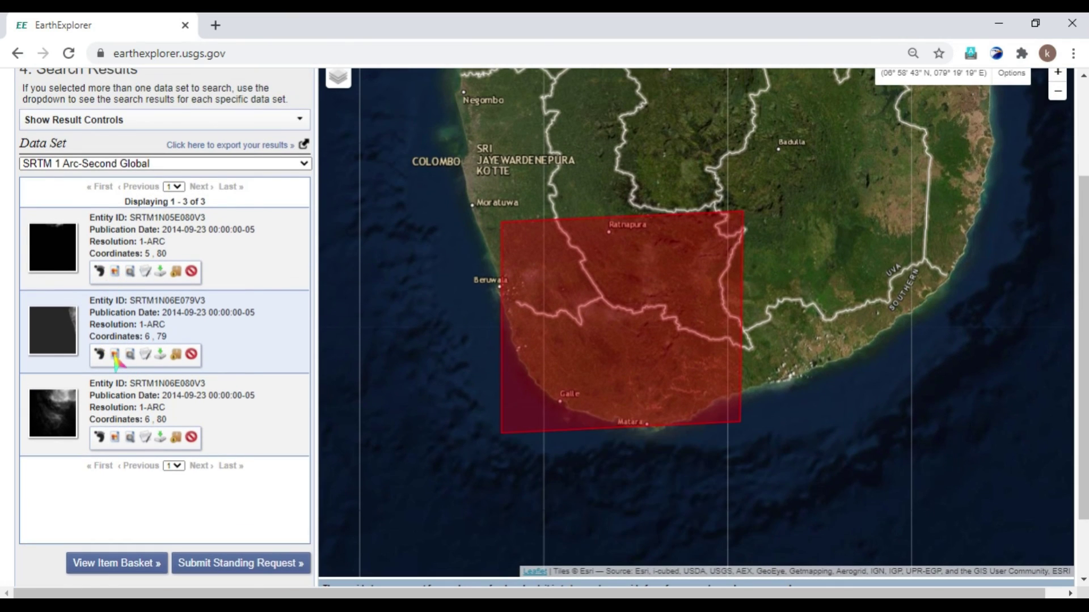
pyautogui.click(115, 355)
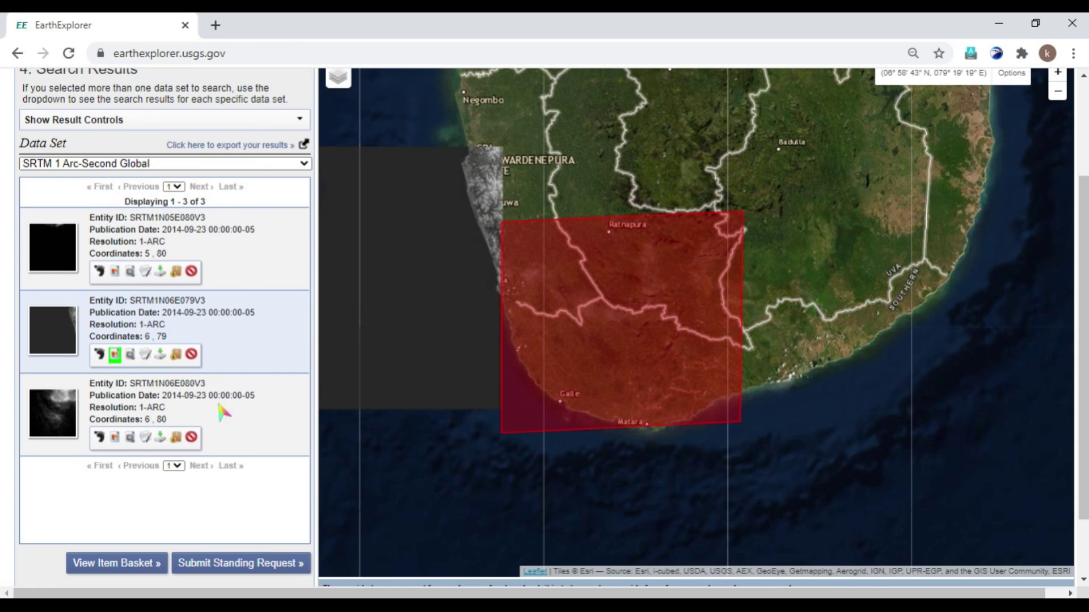
pyautogui.click(114, 357)
# Overlay tile SRTM1N06E080V3 on the map and download it in GeoTIFF 1 Arc-second format
pyautogui.click(115, 439)
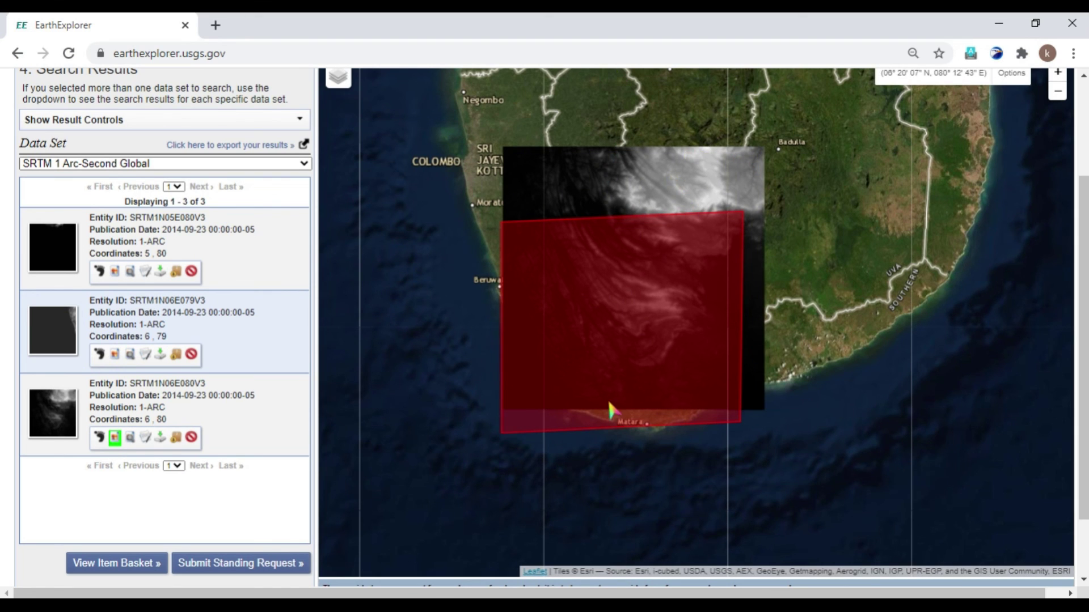
pyautogui.click(161, 439)
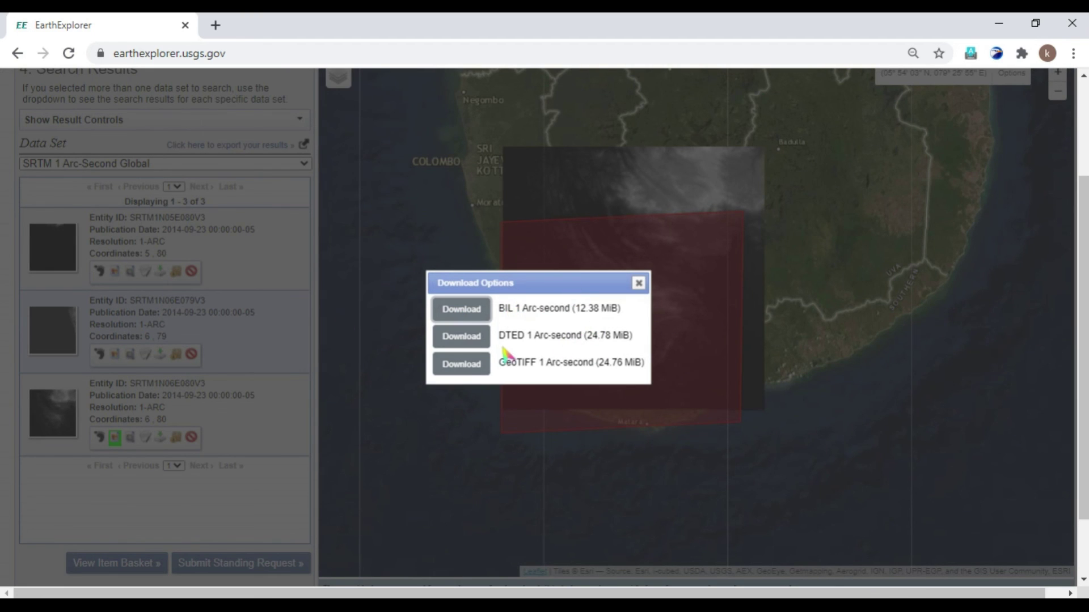
pyautogui.click(461, 367)
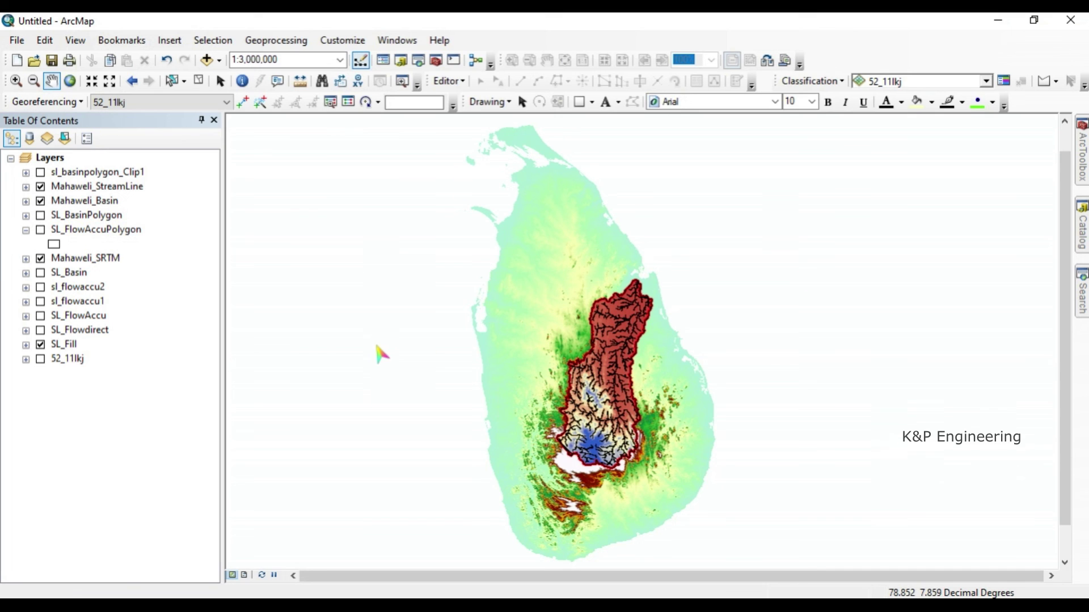
# In ArcMap, hide the Mahaweli_StreamLine, Mahaweli_Basin, Mahaweli_SRTM and SL_Fill layers
pyautogui.click(40, 187)
pyautogui.click(40, 201)
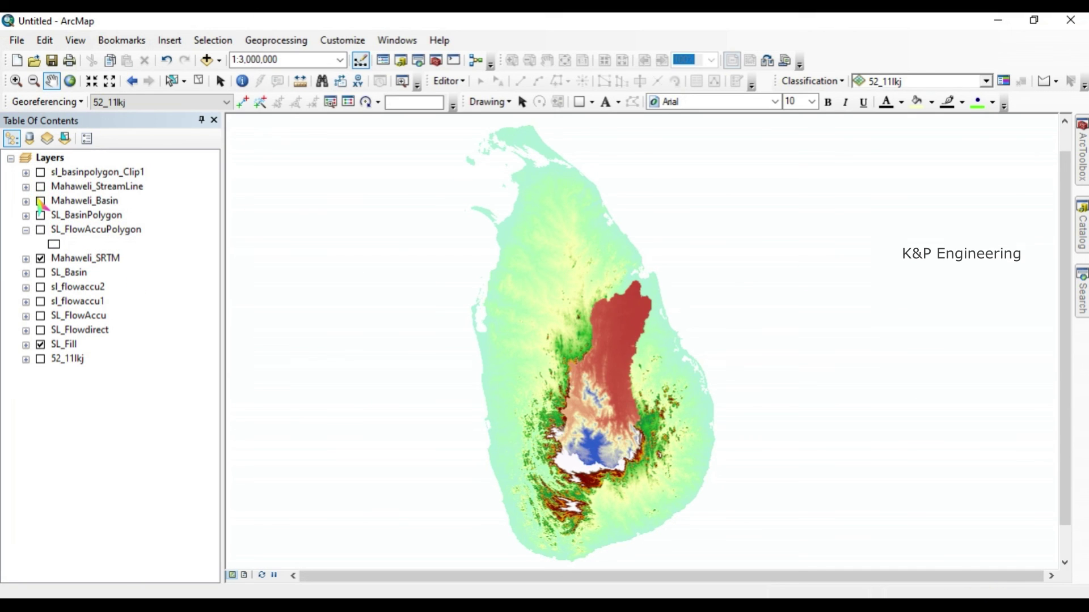
pyautogui.click(40, 258)
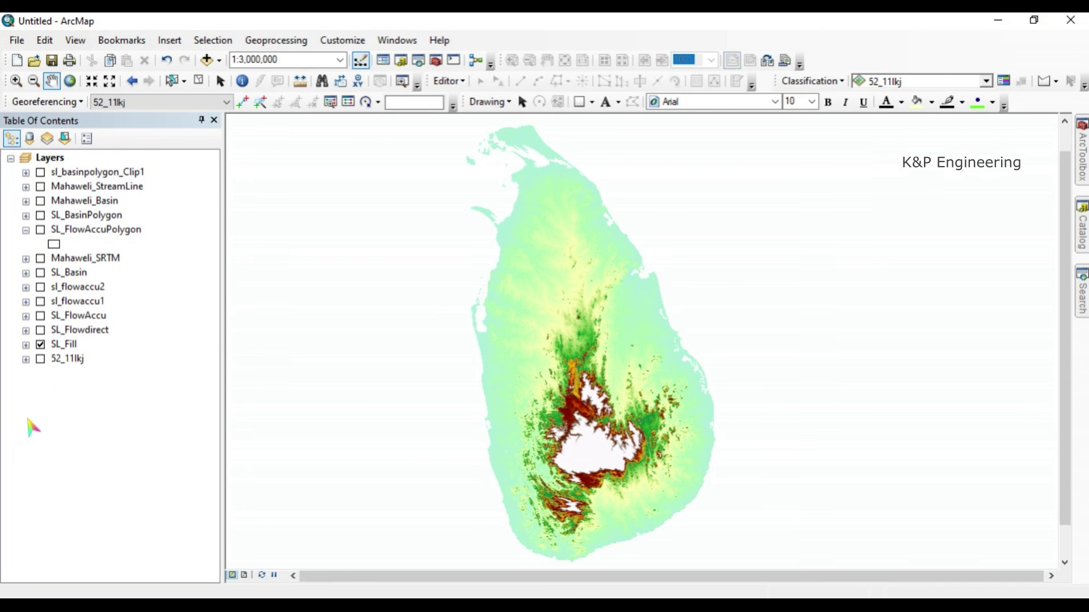
pyautogui.click(40, 345)
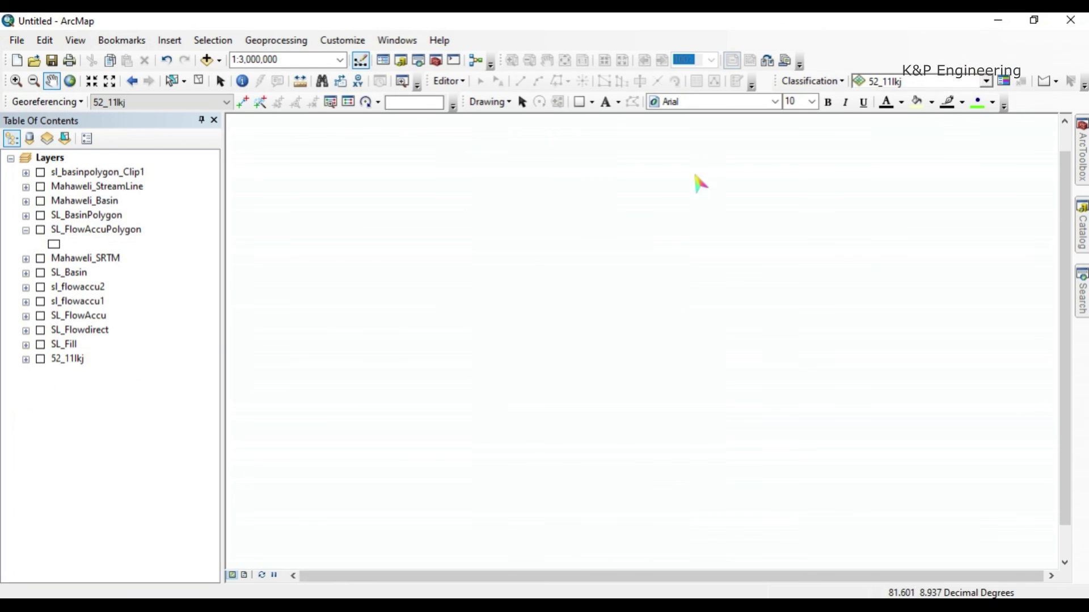
# Start adding data and connect to the ArcGIS Example - Copy folder on the desktop
pyautogui.click(207, 61)
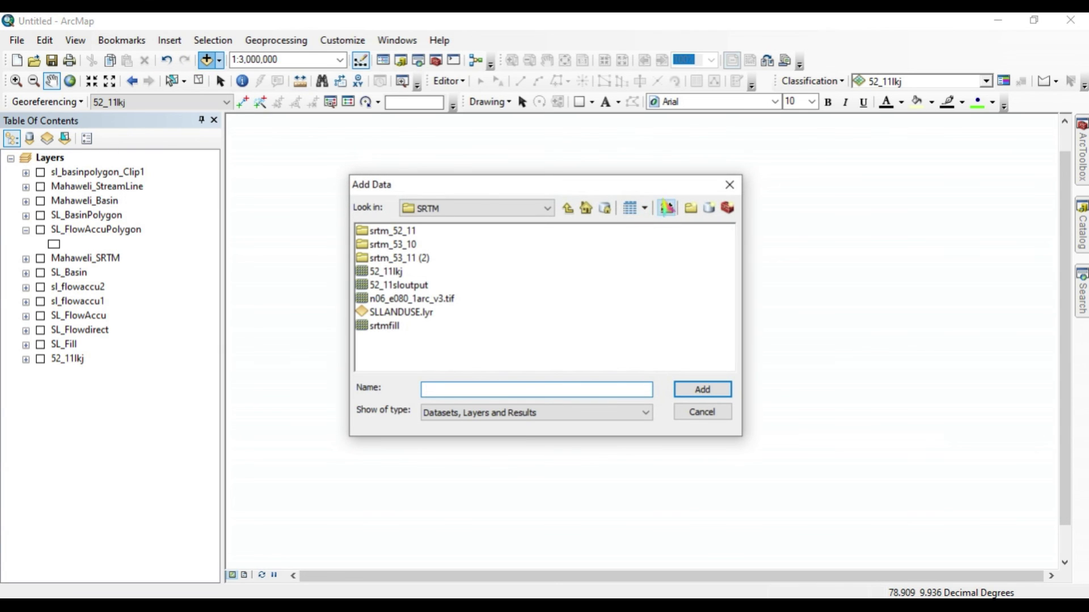
pyautogui.click(666, 208)
pyautogui.scroll(-1, 494, 310)
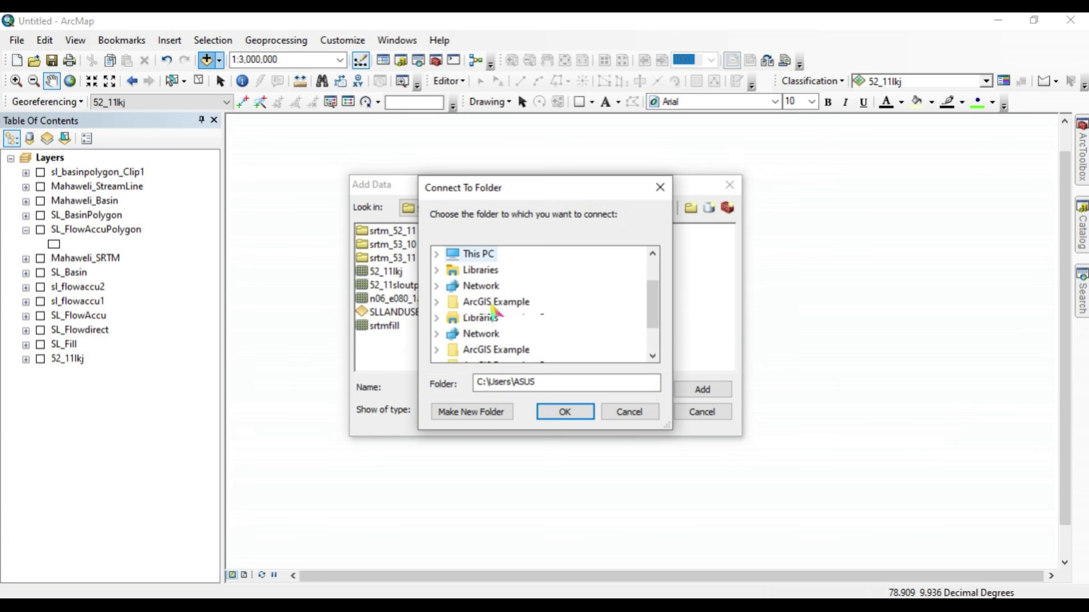
pyautogui.click(529, 317)
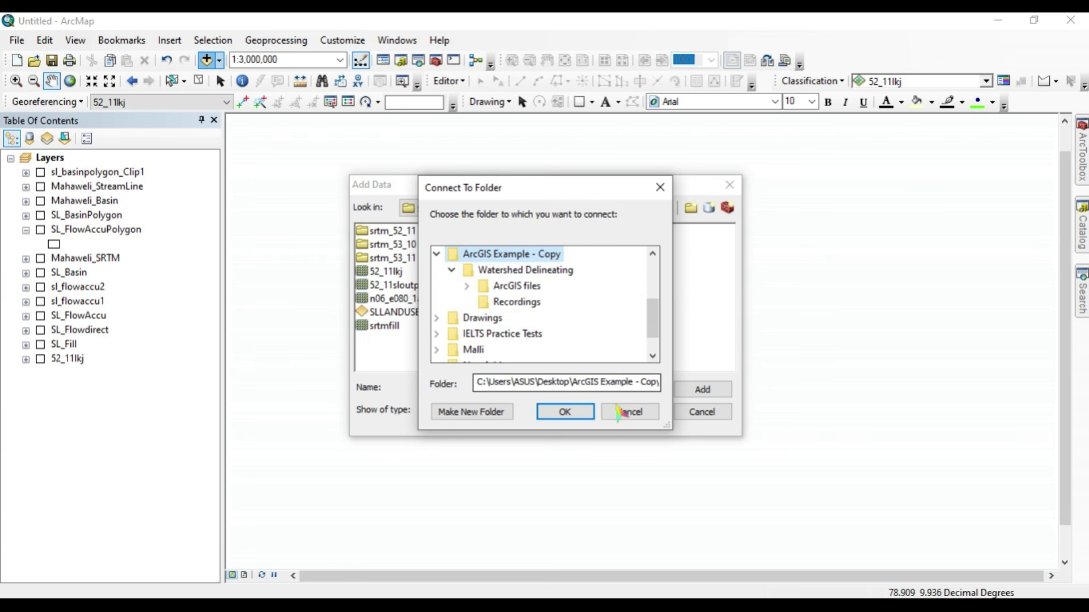
pyautogui.click(565, 412)
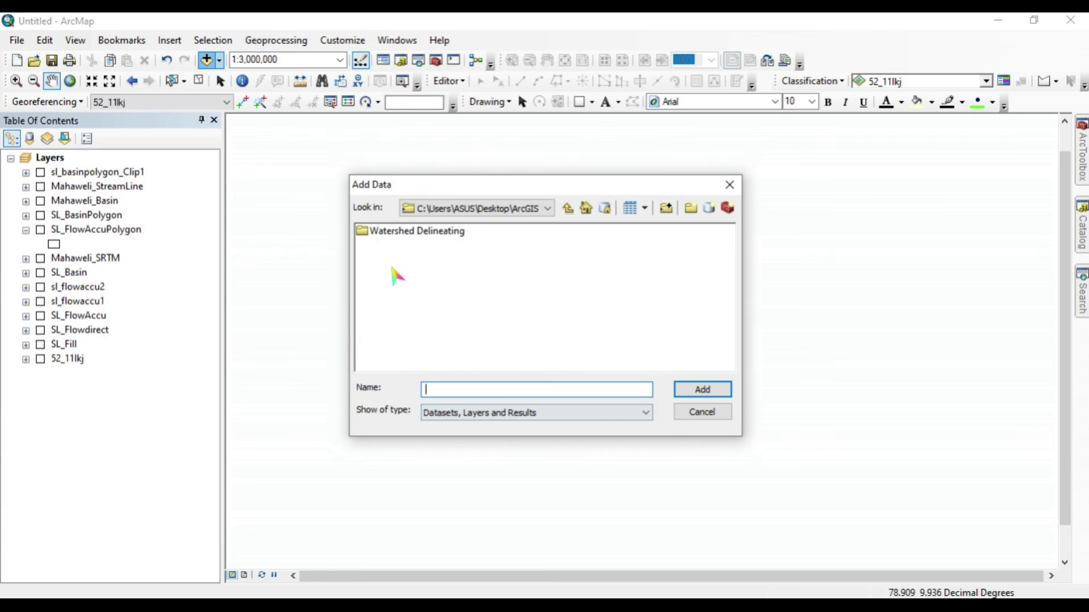
# Add n06_e080_1arc_v3.tif from the Watershed Delineating folder and build its pyramids with Nearest Neighbor resampling and Default compression
pyautogui.doubleClick(392, 232)
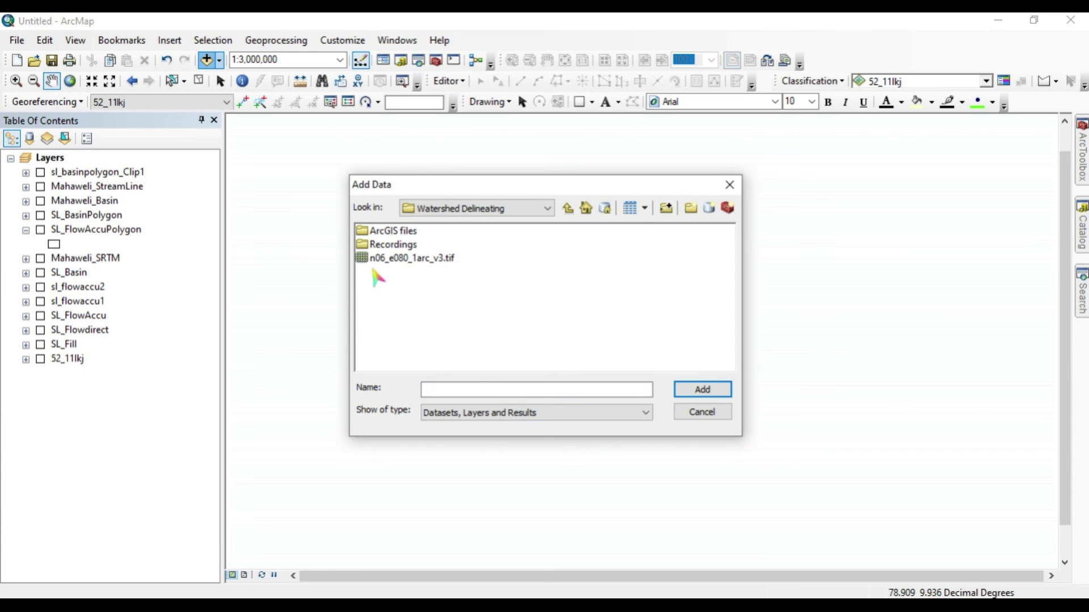
pyautogui.click(400, 260)
pyautogui.click(693, 390)
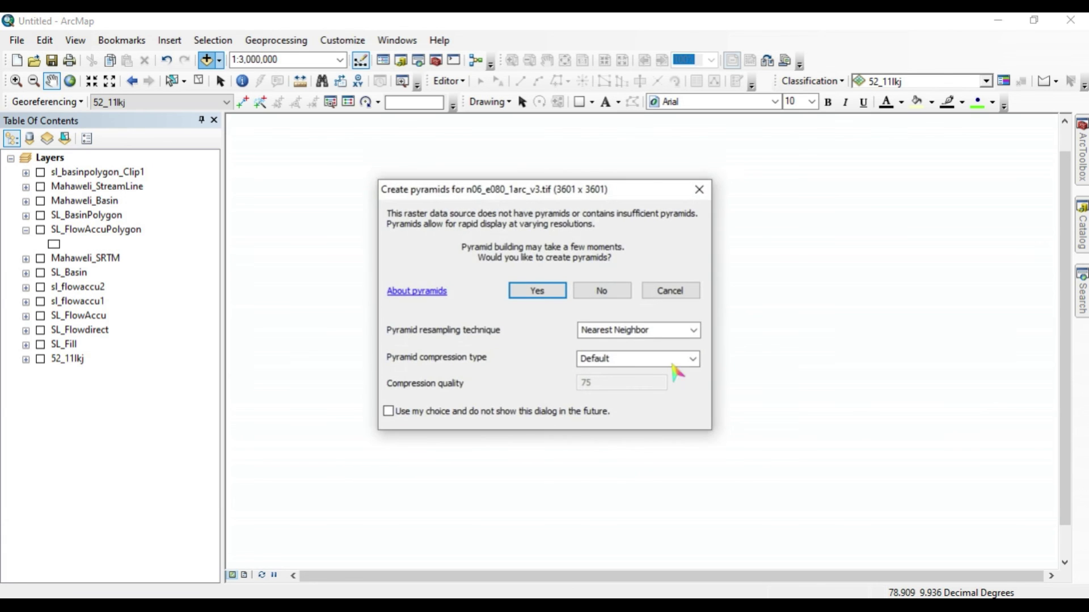
pyautogui.click(544, 301)
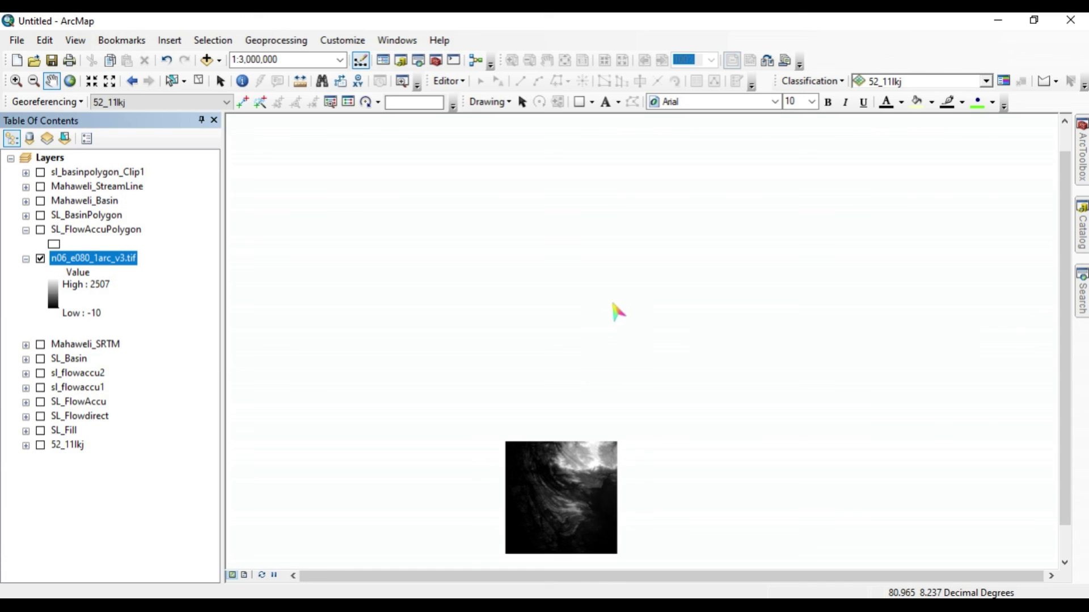
# Compare the position of the n06_e080_1arc_v3.tif tile with the 52_11lkj DEM, and show SL_Fill beneath it instead
pyautogui.scroll(-1, 617, 311)
pyautogui.moveTo(602, 431); pyautogui.dragTo(603, 311)
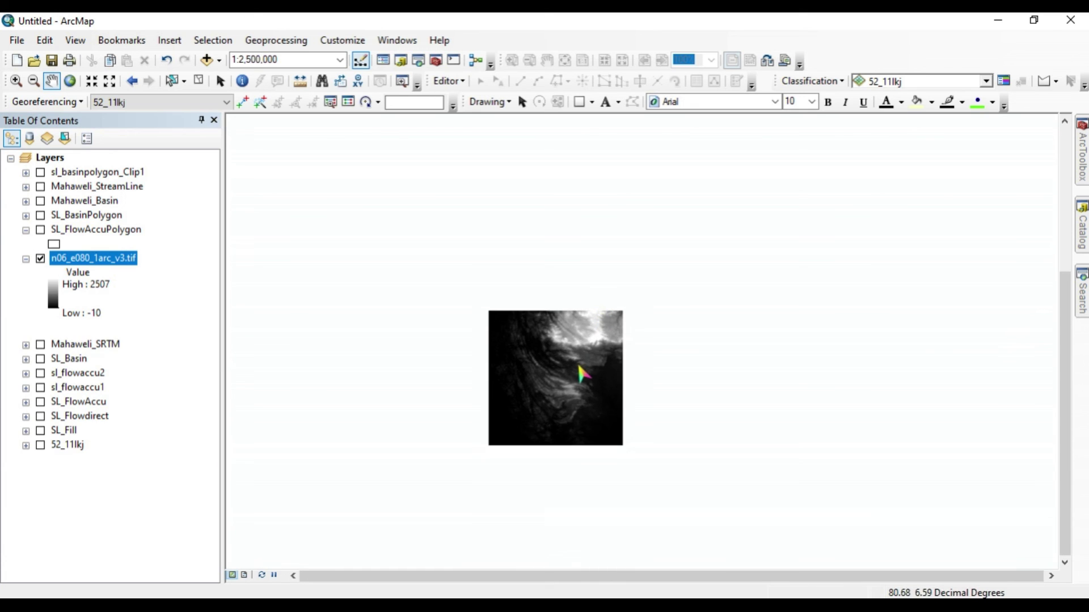
pyautogui.scroll(1, 584, 377)
pyautogui.scroll(-1, 581, 374)
pyautogui.scroll(1, 578, 374)
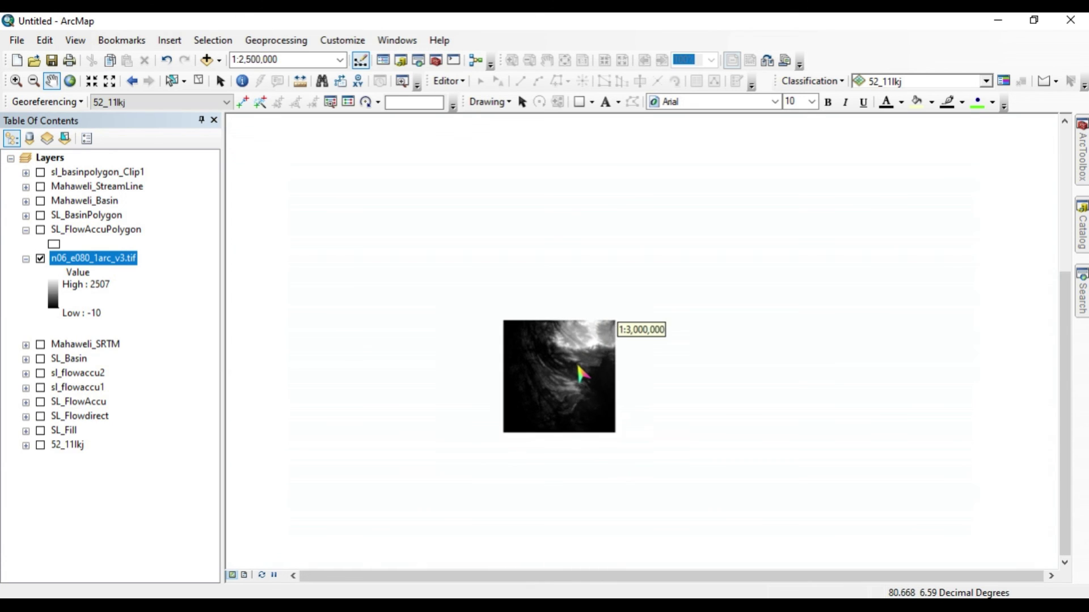
pyautogui.moveTo(597, 379); pyautogui.dragTo(586, 433)
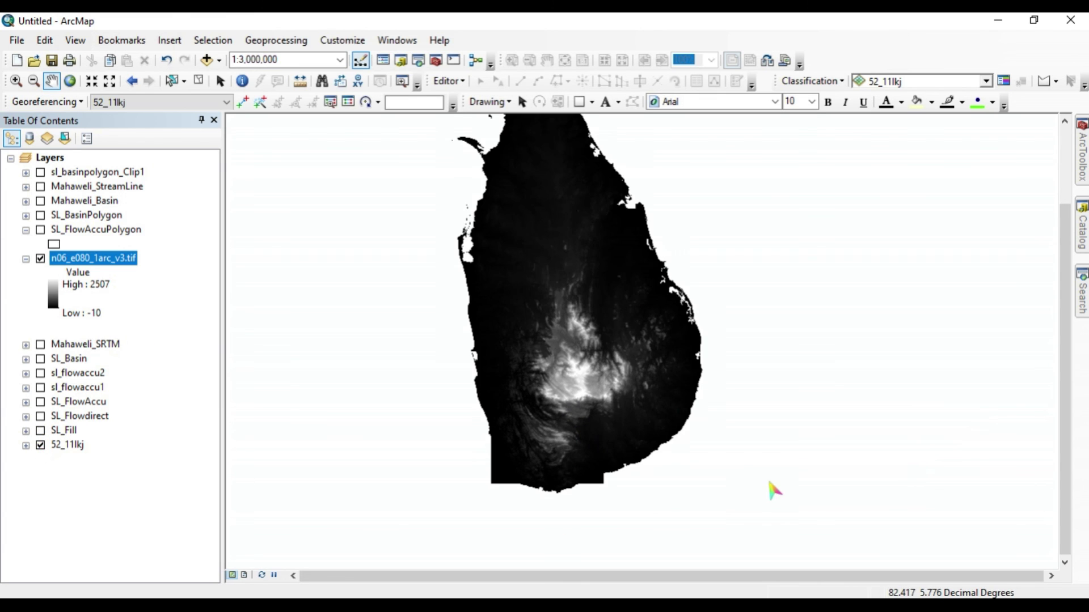
pyautogui.click(40, 446)
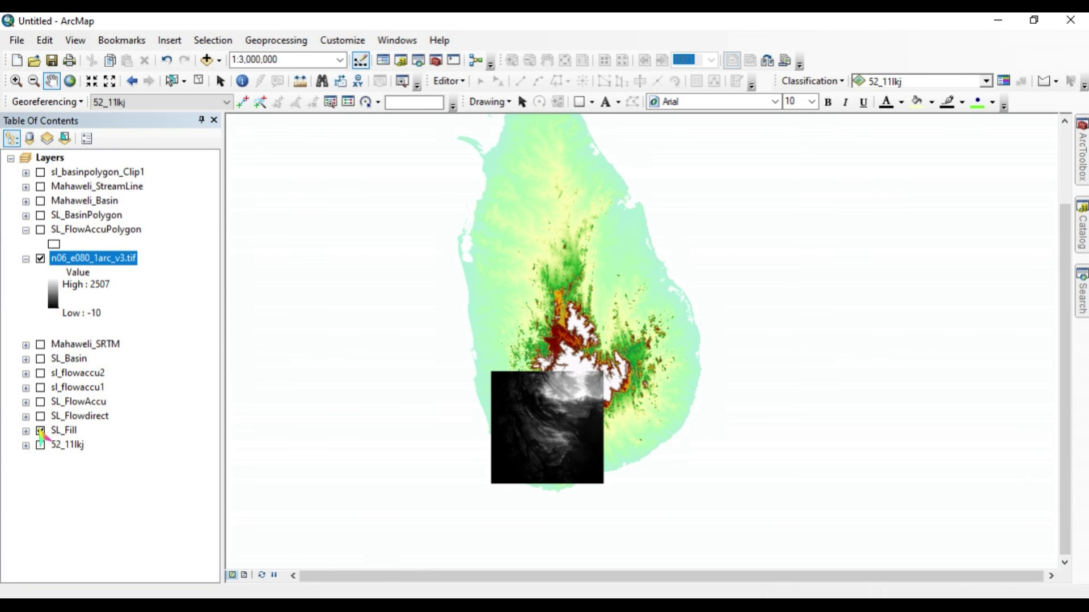
pyautogui.scroll(1, 623, 326)
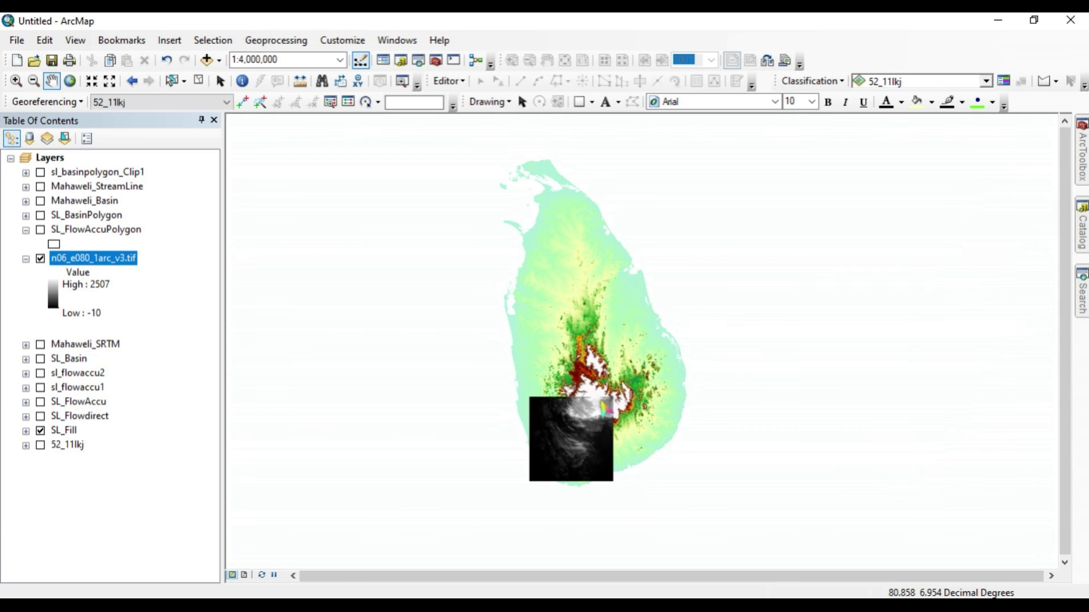
pyautogui.scroll(-2, 603, 407)
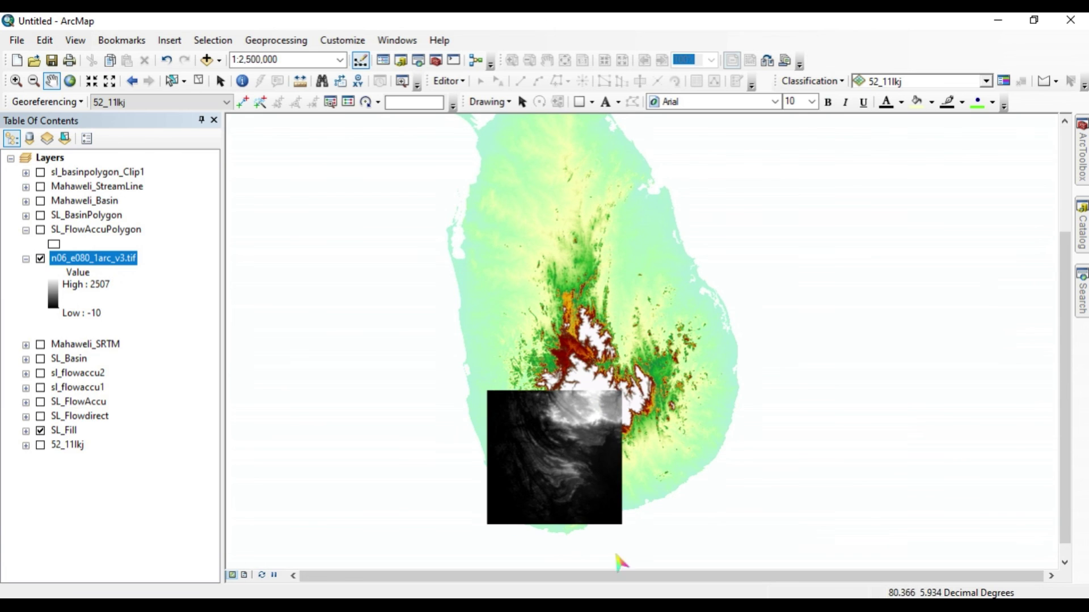
pyautogui.scroll(-1, 571, 444)
pyautogui.scroll(1, 572, 445)
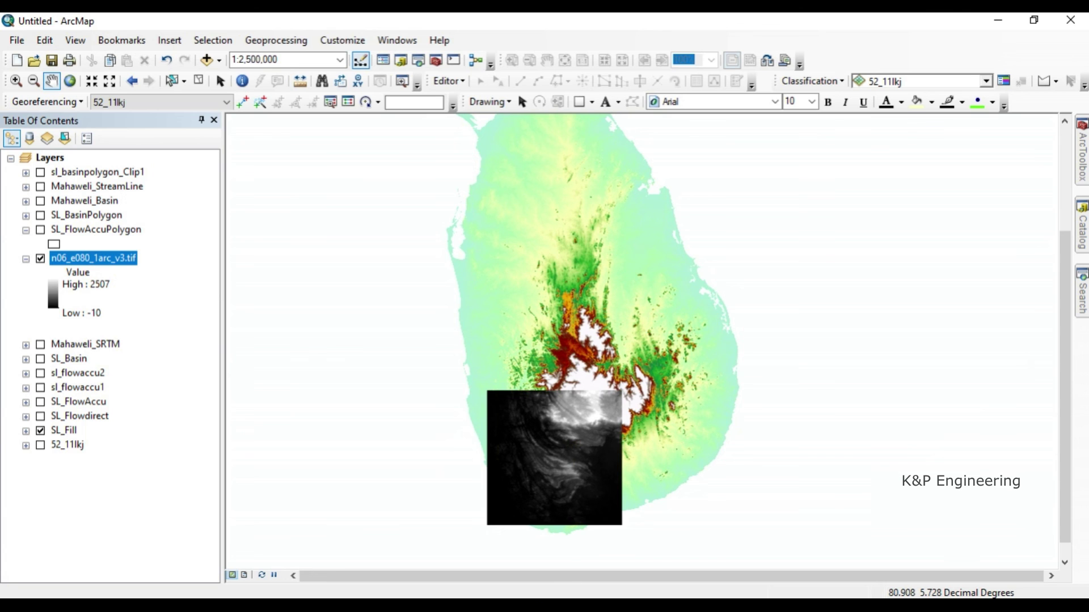
# Switch to the EarthExplorer page, close its download options, and return to the ArcMap map
pyautogui.click(426, 607)
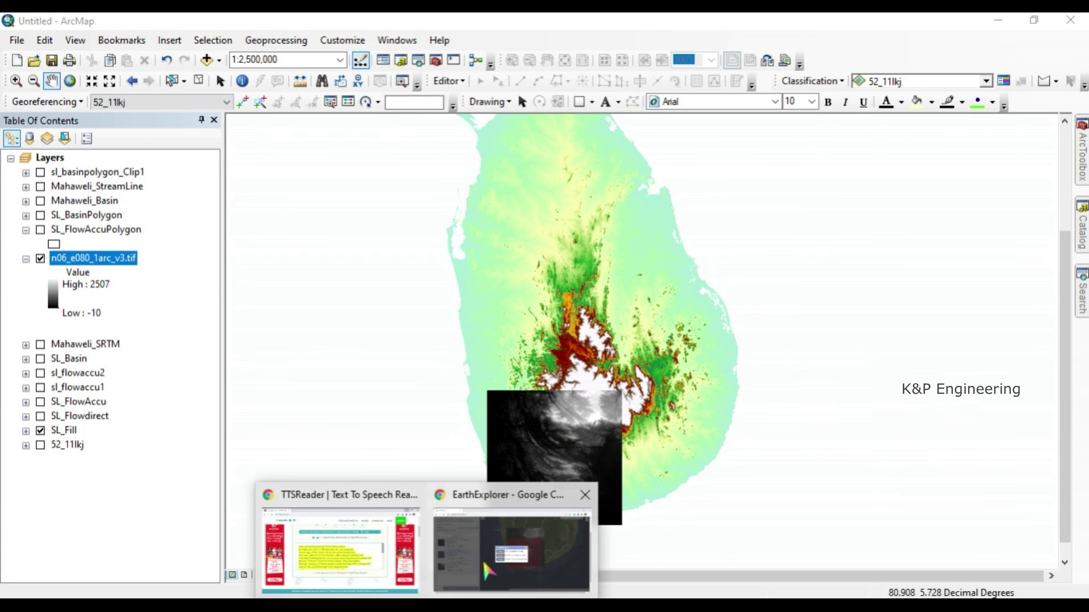
pyautogui.click(502, 533)
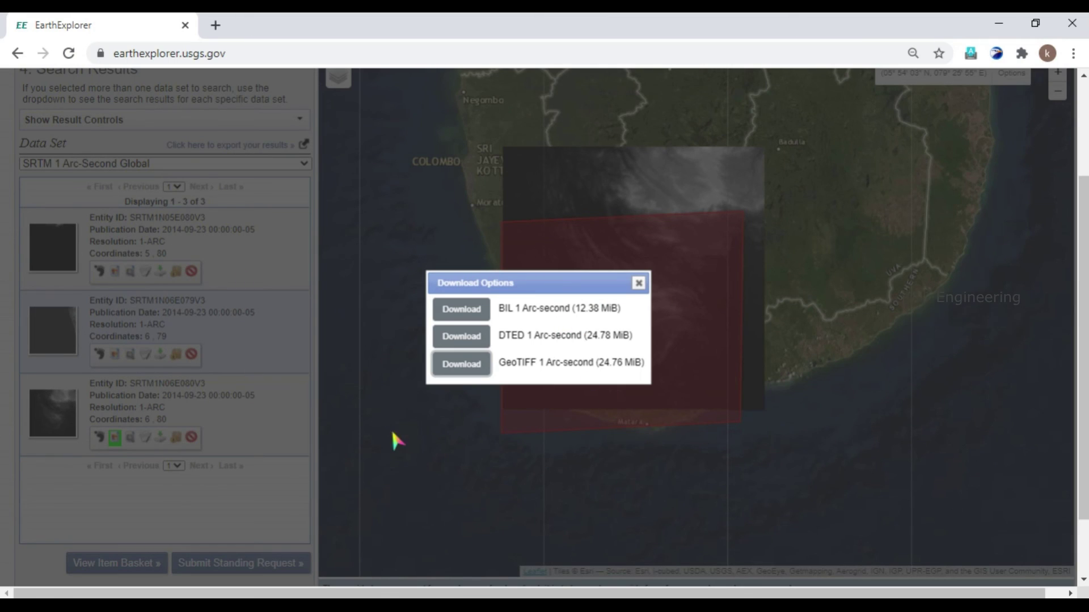
pyautogui.click(638, 283)
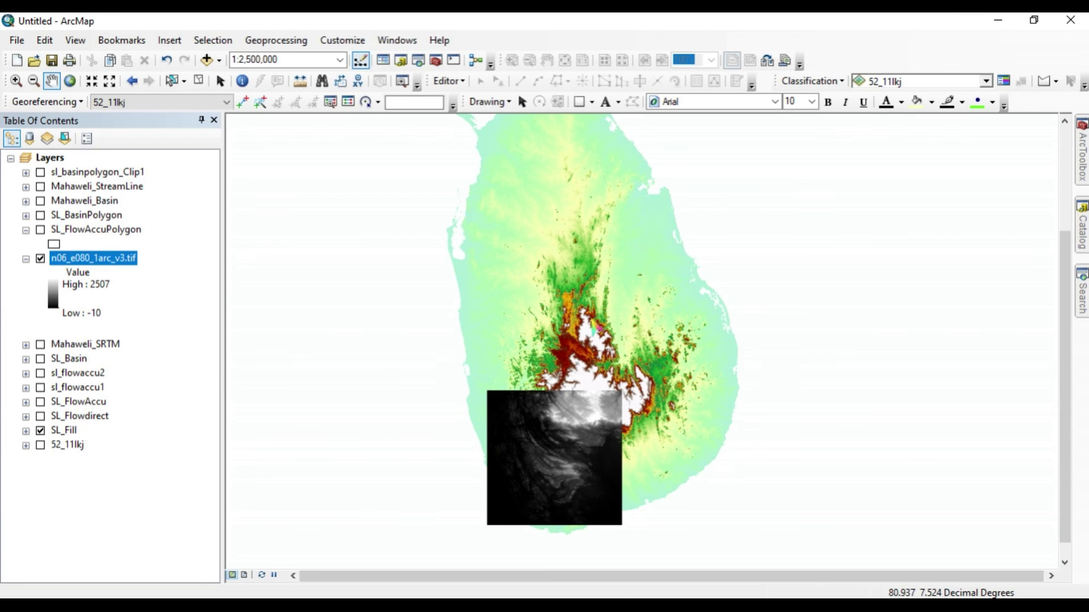
pyautogui.moveTo(657, 346); pyautogui.dragTo(646, 357)
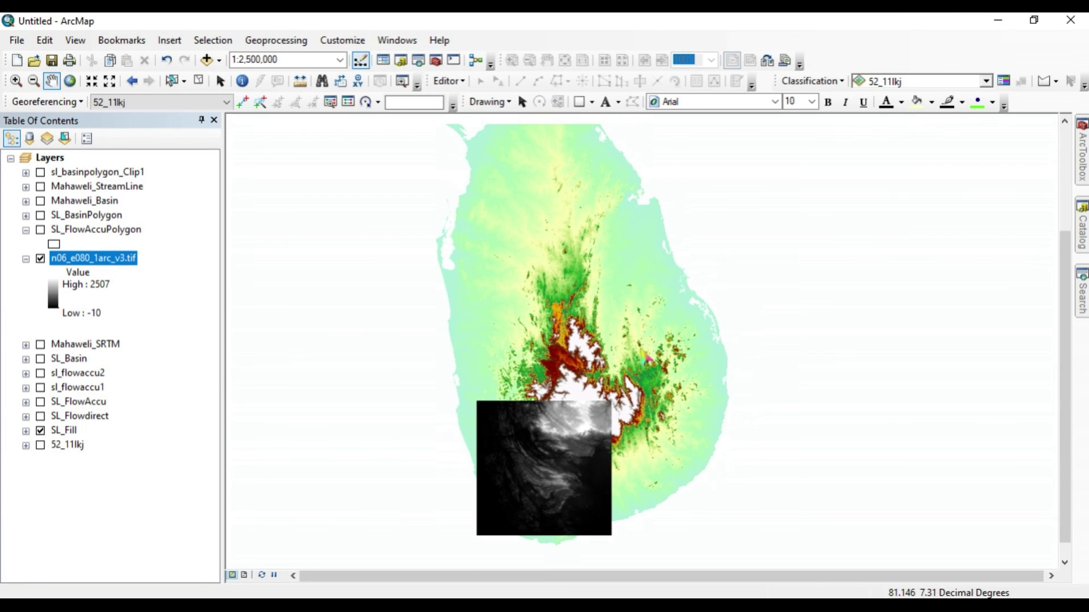